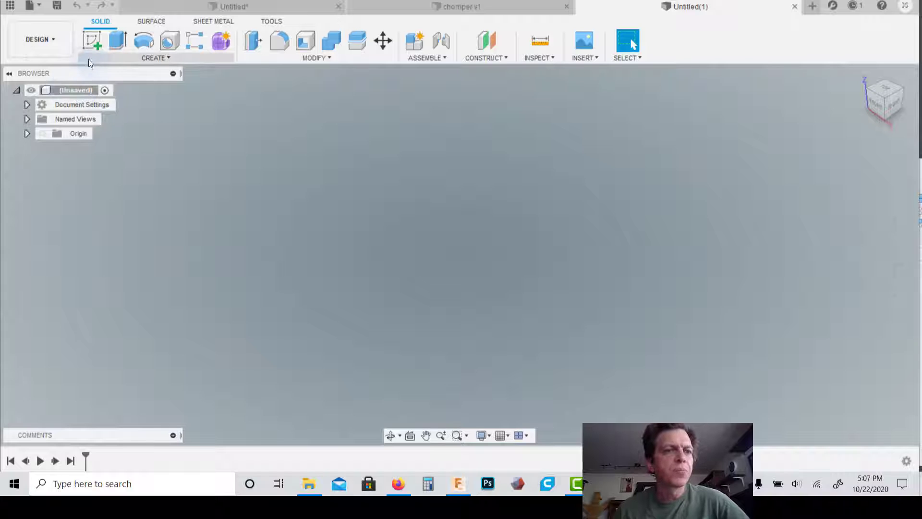
Start a new sketch on the front XZ plane
{"action": "left_click", "coordinate": [162, 58]}
{"action": "left_click", "coordinate": [124, 88]}
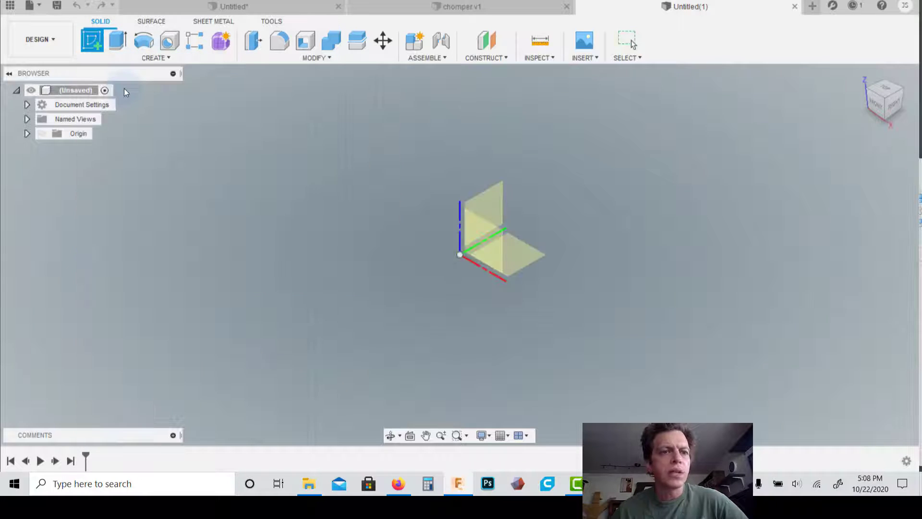
{"action": "left_click", "coordinate": [875, 104]}
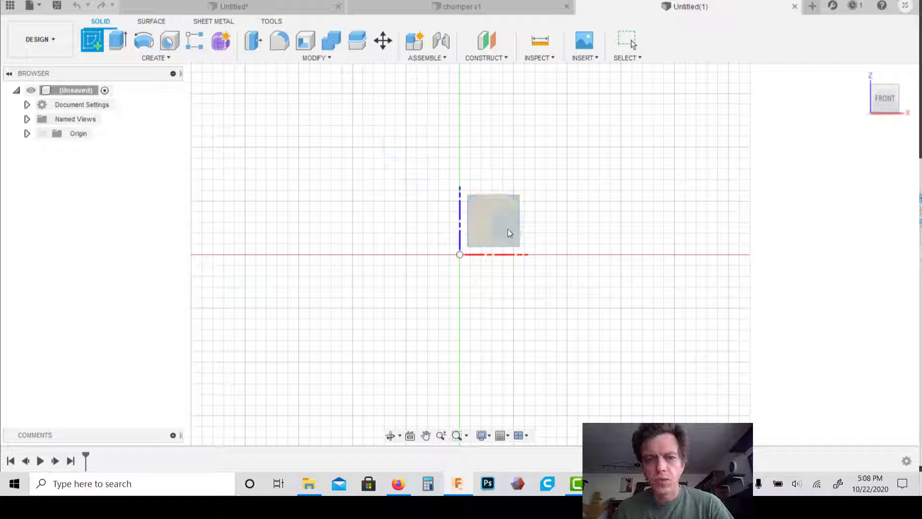
{"action": "left_click", "coordinate": [507, 230]}
Sketch an open profile from the horizontal axis: a horizontal line, an upward tangent arc, a sloped line and a large tangent arc back down to the axis
{"action": "key", "text": "l"}
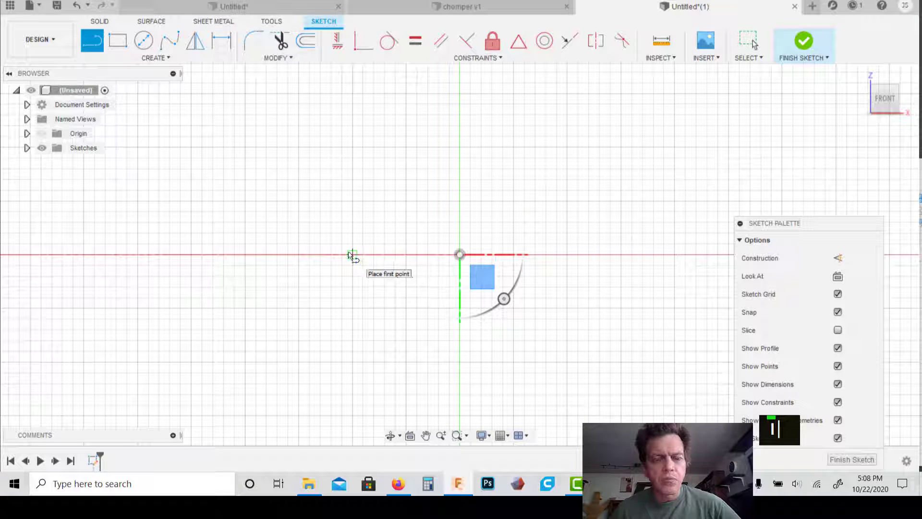
{"action": "left_click", "coordinate": [352, 256]}
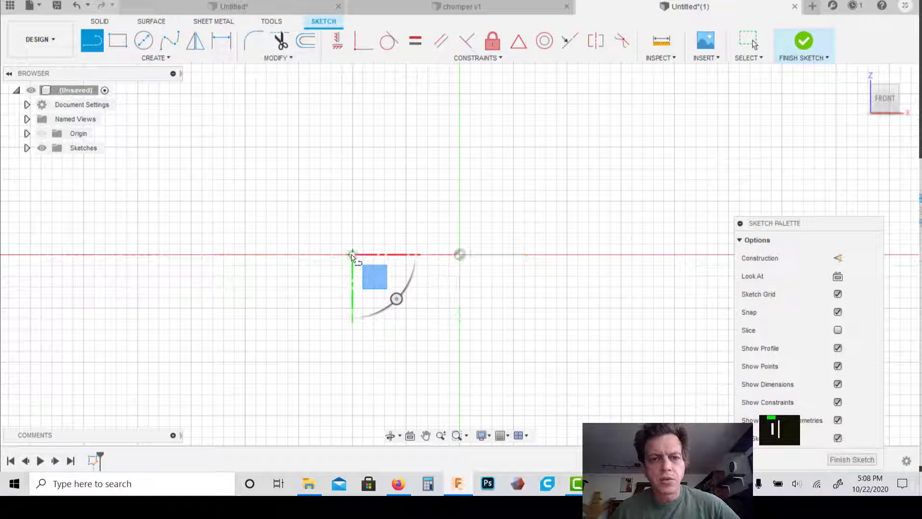
{"action": "left_click_drag", "start_coordinate": [427, 256], "coordinate": [503, 223]}
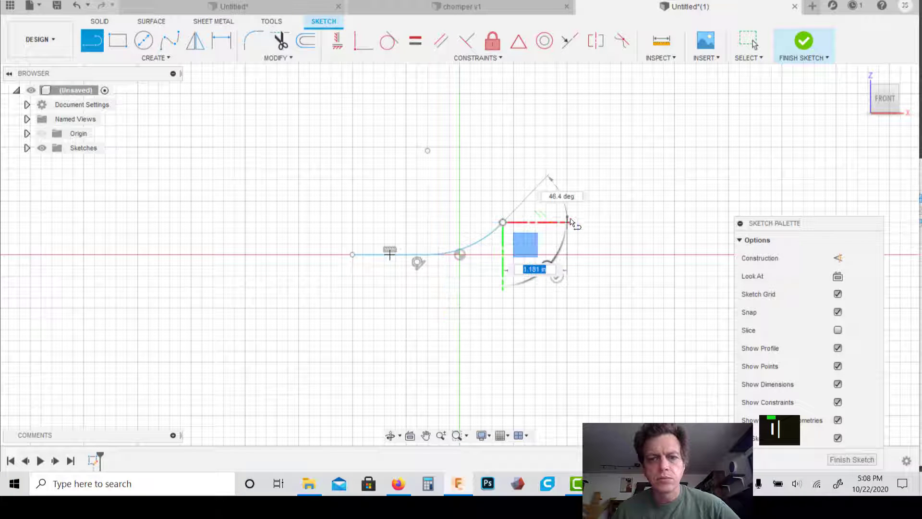
{"action": "left_click", "coordinate": [556, 180]}
{"action": "left_click_drag", "start_coordinate": [576, 185], "coordinate": [685, 254]}
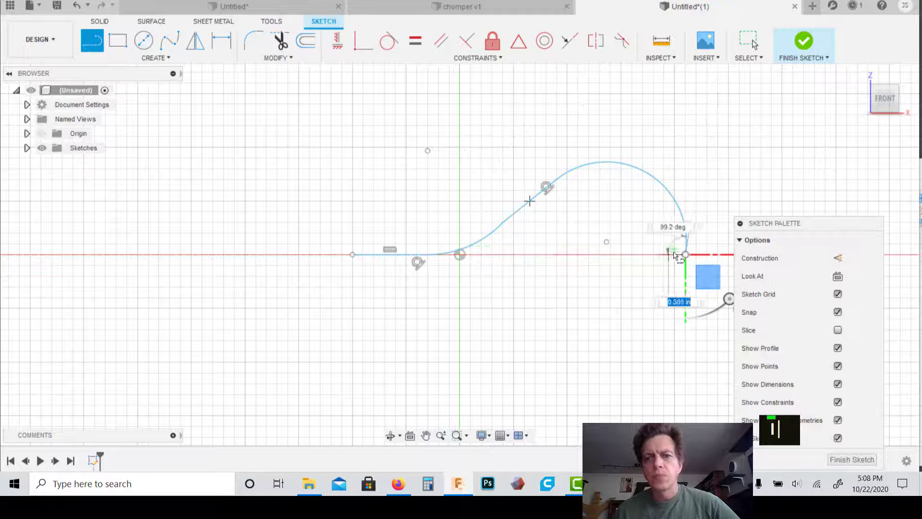
{"action": "left_click_drag", "start_coordinate": [685, 254], "coordinate": [731, 282]}
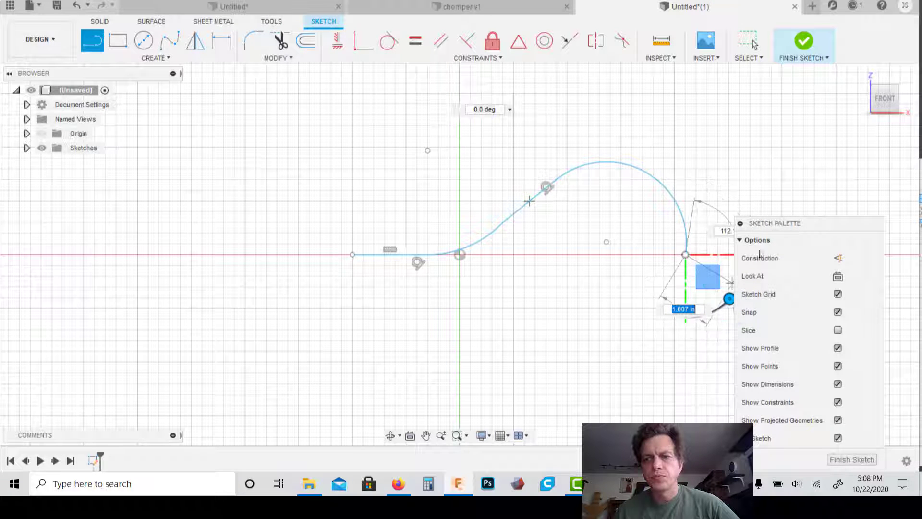
{"action": "left_click", "coordinate": [740, 224]}
{"action": "left_click", "coordinate": [741, 309]}
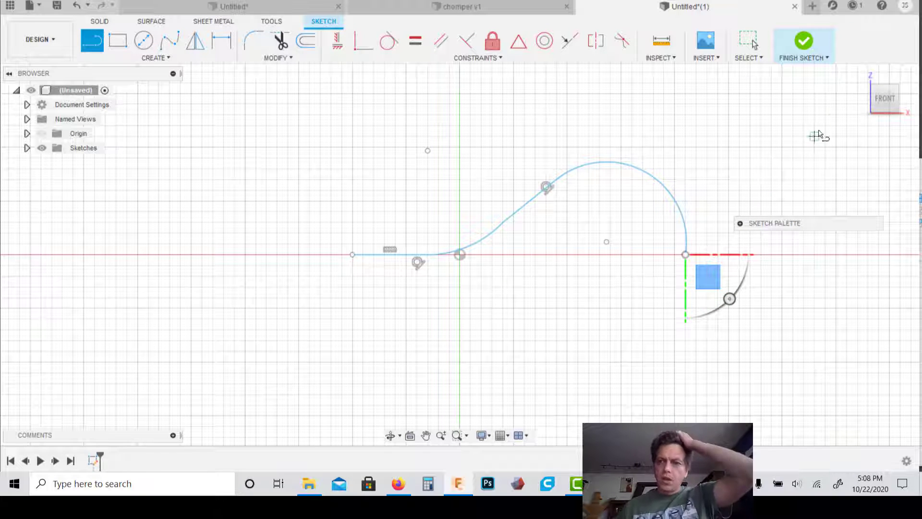
Create an offset construction plane 3.00 in behind the XZ plane of the curved sketch
{"action": "left_click", "coordinate": [885, 90]}
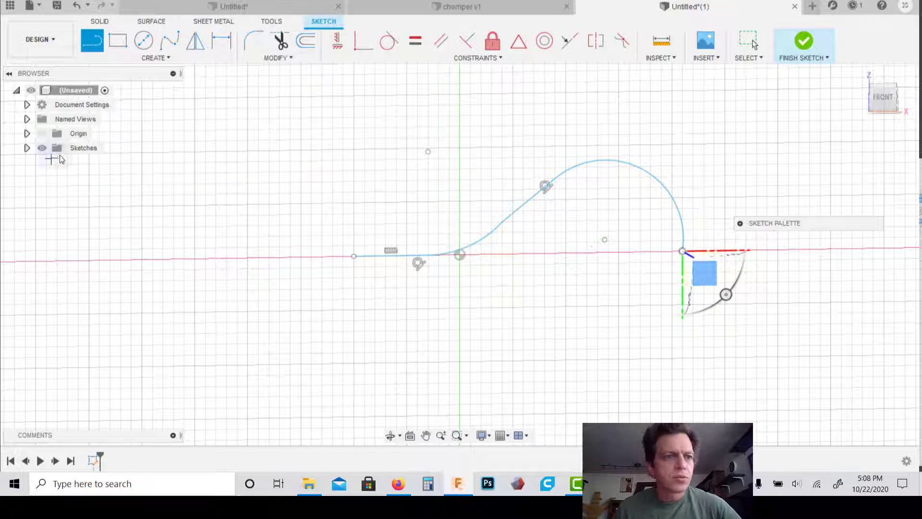
{"action": "key", "text": "BackSpace"}
{"action": "right_click", "coordinate": [86, 164]}
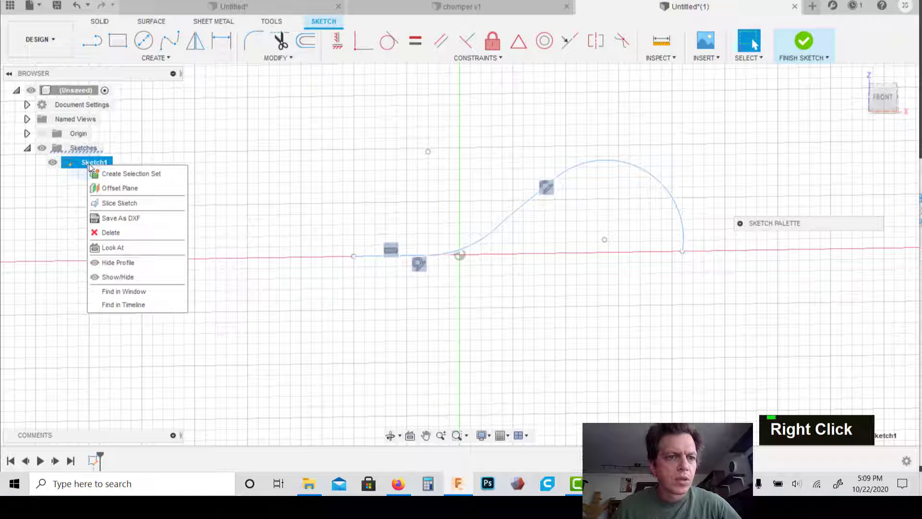
{"action": "left_click", "coordinate": [124, 188]}
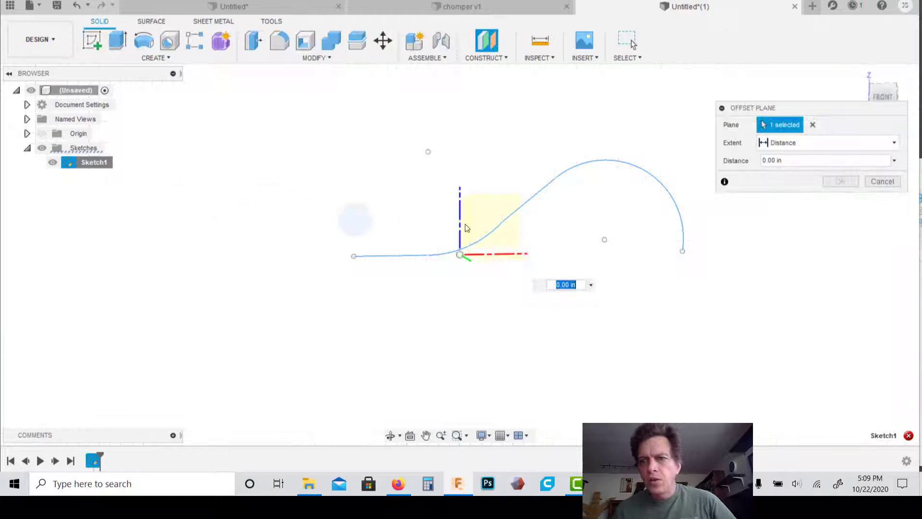
{"action": "left_click", "coordinate": [878, 92]}
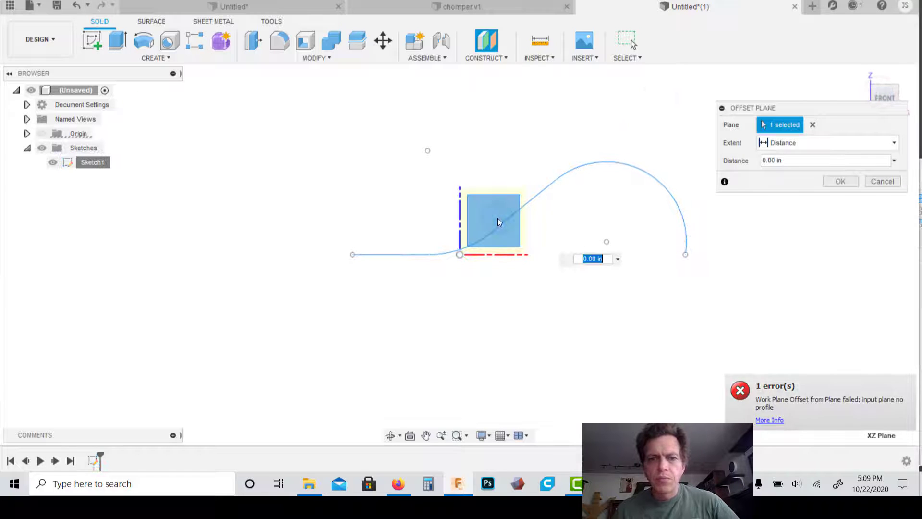
{"action": "left_click", "coordinate": [886, 88]}
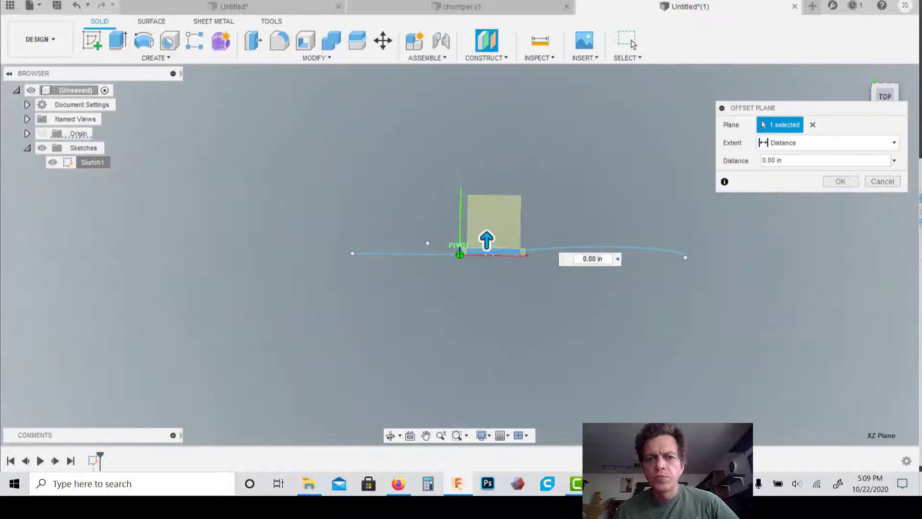
{"action": "left_click_drag", "start_coordinate": [885, 81], "coordinate": [886, 85]}
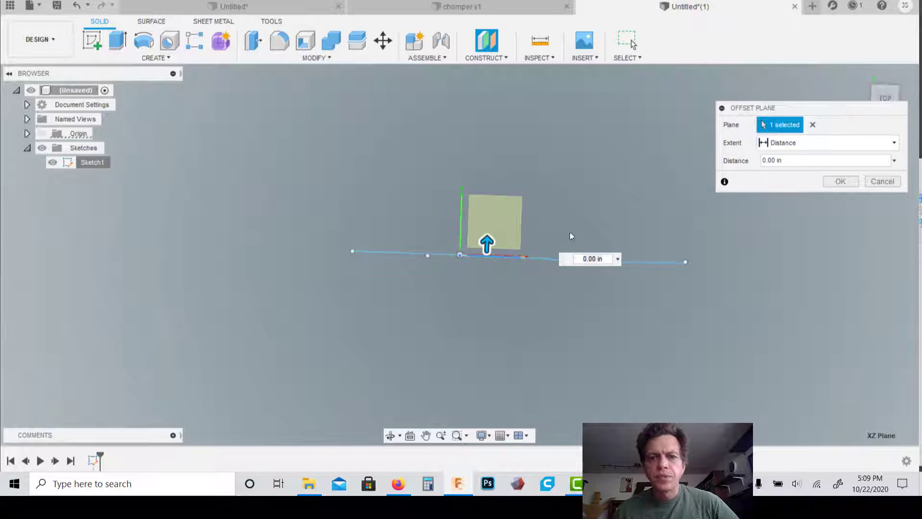
{"action": "mouse_move", "coordinate": [487, 242]}
{"action": "left_mouse_down"}
{"action": "mouse_move", "coordinate": [488, 200]}
{"action": "mouse_move", "coordinate": [531, 129]}
{"action": "mouse_move", "coordinate": [536, 82]}
{"action": "left_mouse_up"}
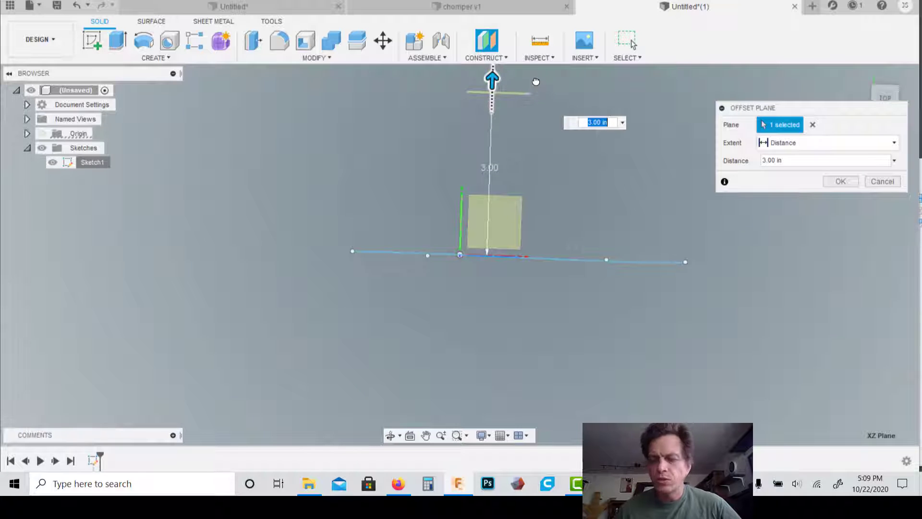
{"action": "key", "text": "Return"}
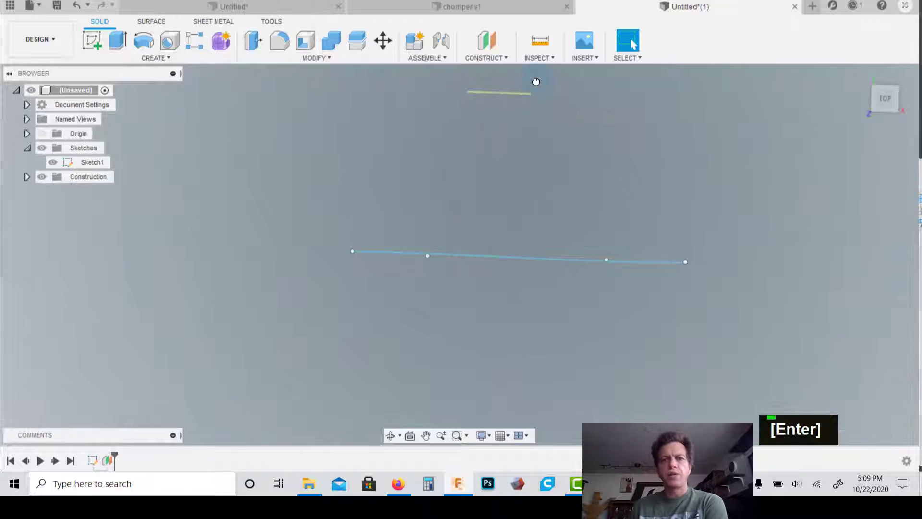
Sketch one straight horizontal line on the offset plane, spanning roughly the width of the curved profile, and finish the sketch
{"action": "left_click", "coordinate": [887, 111]}
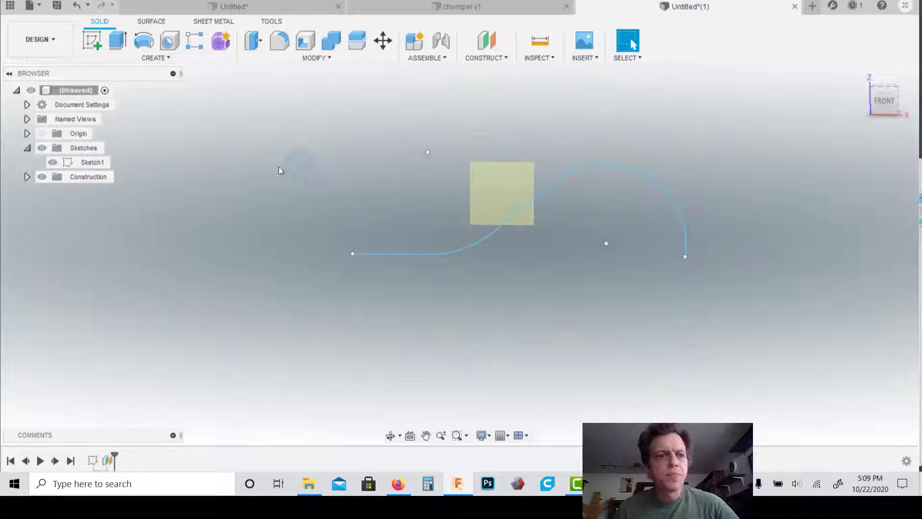
{"action": "left_click", "coordinate": [333, 190]}
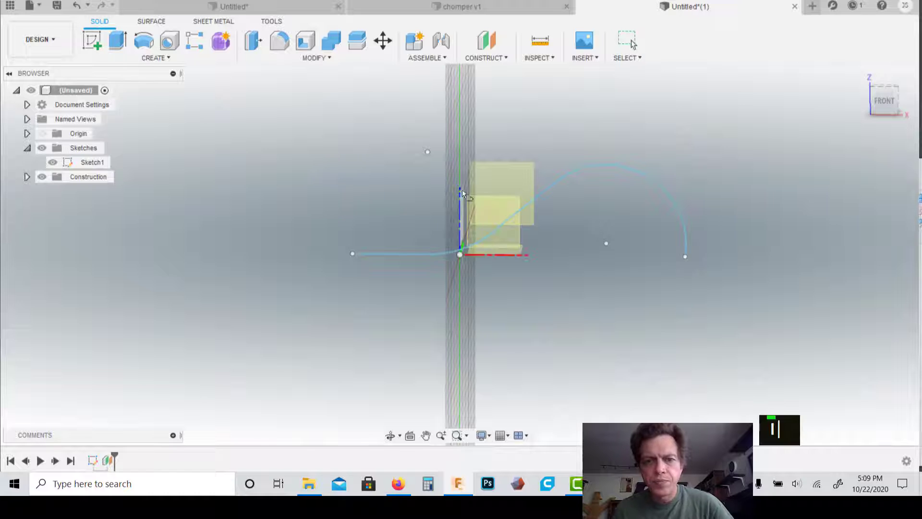
{"action": "left_click", "coordinate": [498, 172]}
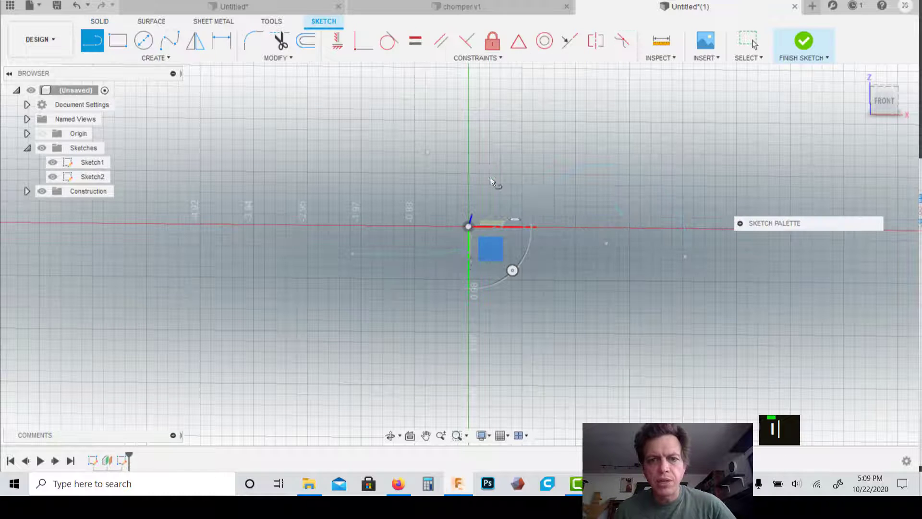
{"action": "left_click", "coordinate": [340, 226]}
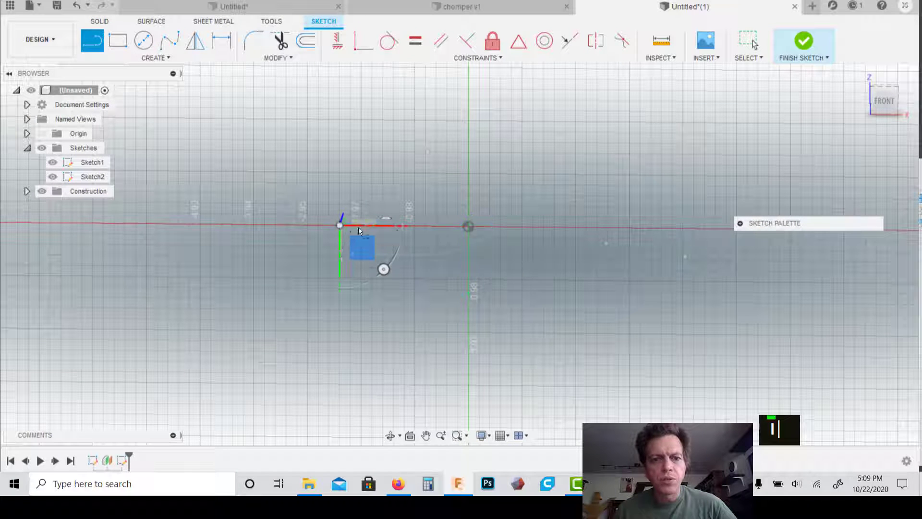
{"action": "left_click", "coordinate": [685, 228]}
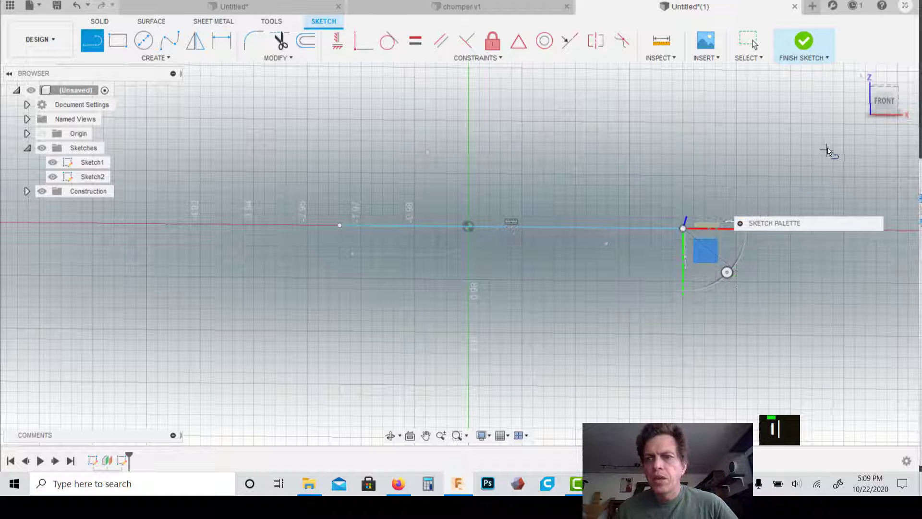
{"action": "mouse_move", "coordinate": [878, 87]}
{"action": "middle_mouse_down", "text": "shift"}
{"action": "mouse_move", "coordinate": [884, 146]}
{"action": "mouse_move", "coordinate": [877, 77]}
{"action": "middle_mouse_up", "text": "shift"}
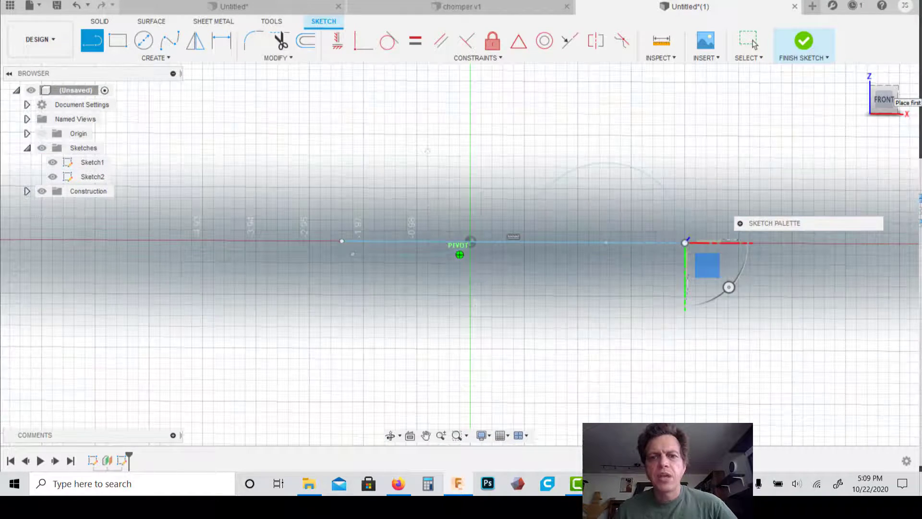
{"action": "left_click", "coordinate": [803, 45]}
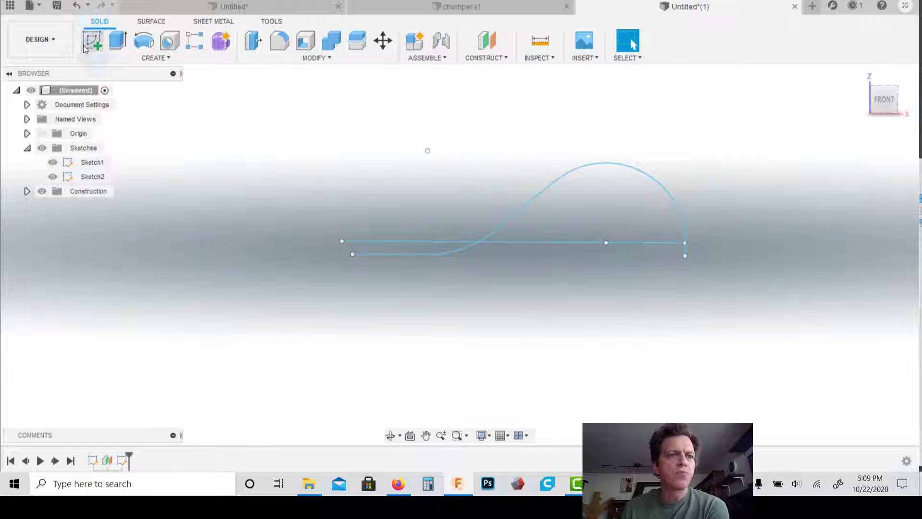
Start a surface Loft with Chain Selection enabled, toggling the visibility of Sketch1 and Sketch2 to identify them
{"action": "left_click", "coordinate": [147, 21]}
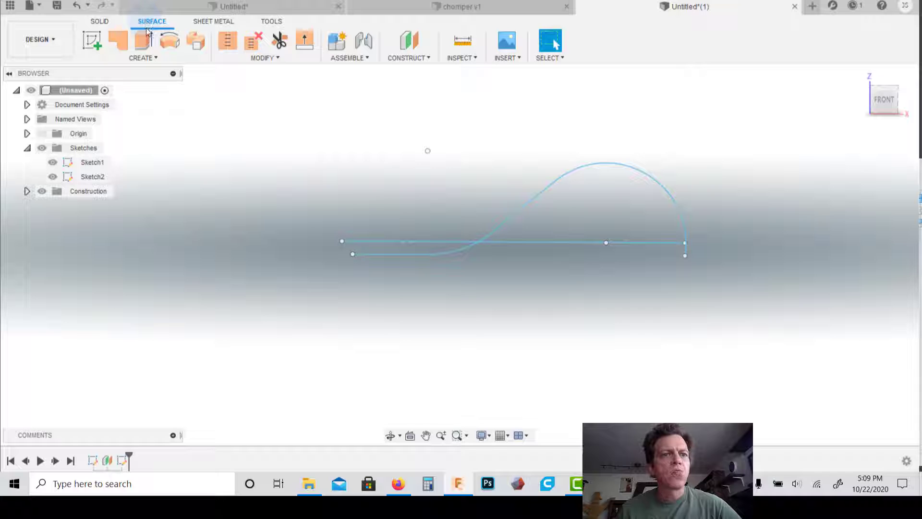
{"action": "left_click", "coordinate": [146, 58]}
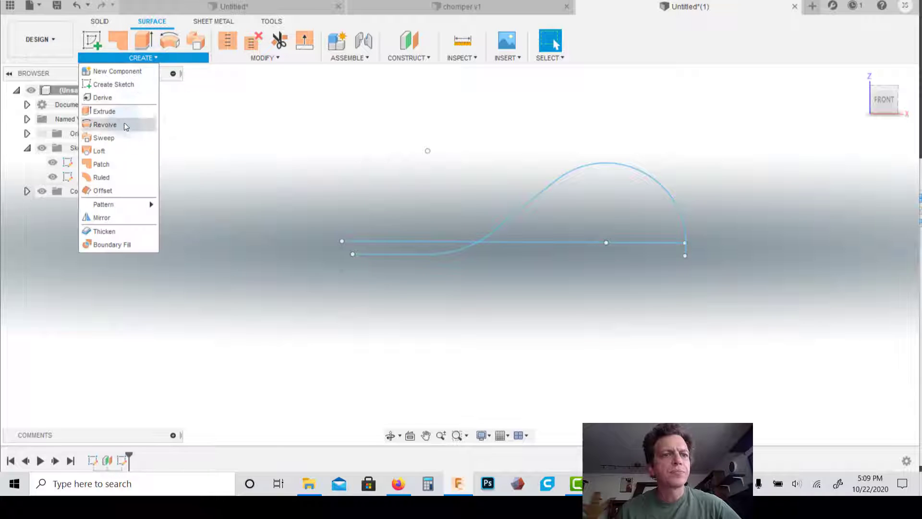
{"action": "left_click", "coordinate": [117, 151]}
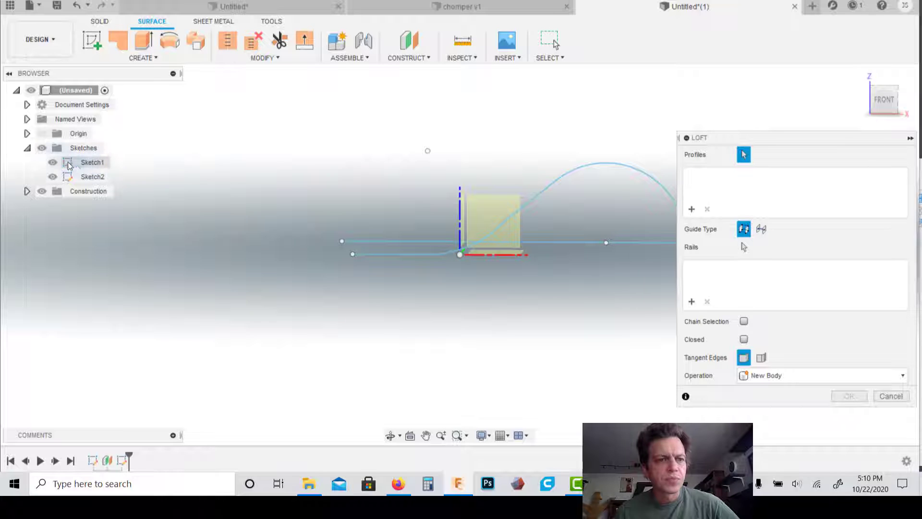
{"action": "left_click", "coordinate": [56, 163]}
{"action": "left_click", "coordinate": [55, 163]}
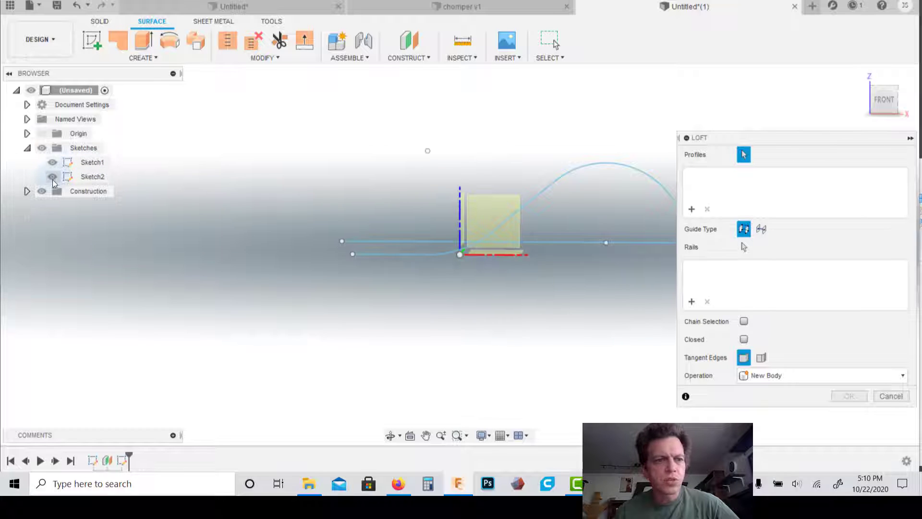
{"action": "double_click", "coordinate": [53, 177]}
{"action": "left_click", "coordinate": [53, 177]}
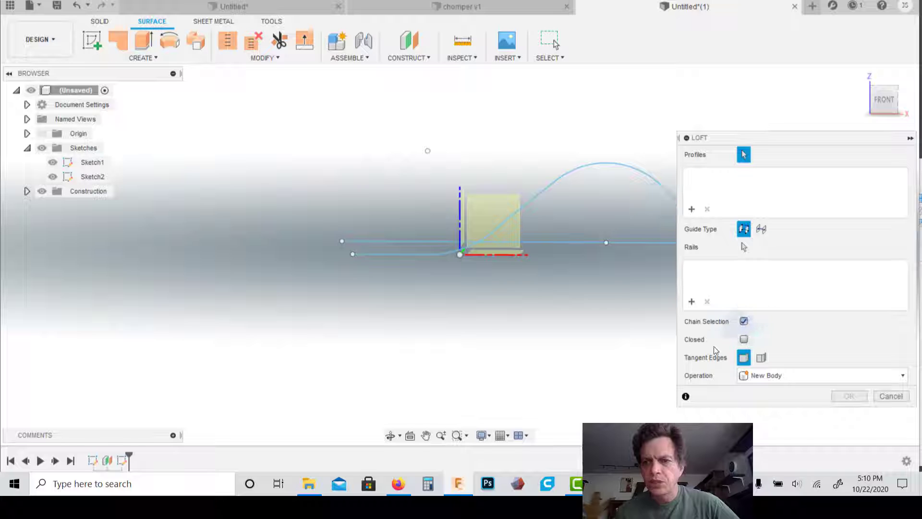
Loft a surface from the curved profile chain to the straight line as a new body and inspect it from several angles
{"action": "left_click", "coordinate": [410, 254]}
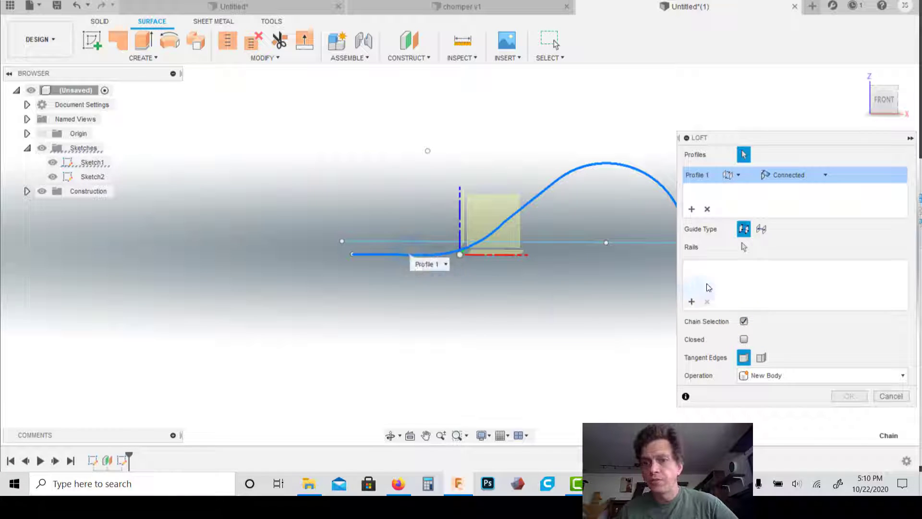
{"action": "left_click", "coordinate": [692, 208]}
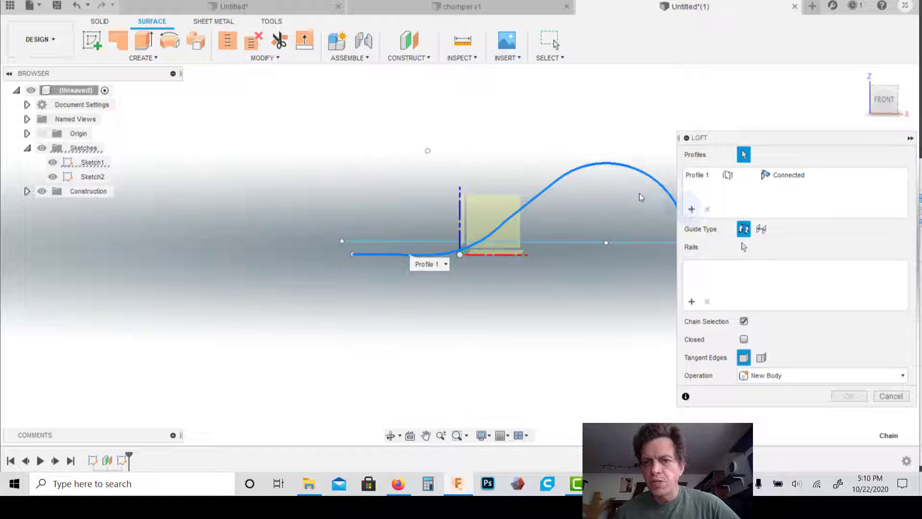
{"action": "left_click", "coordinate": [544, 242]}
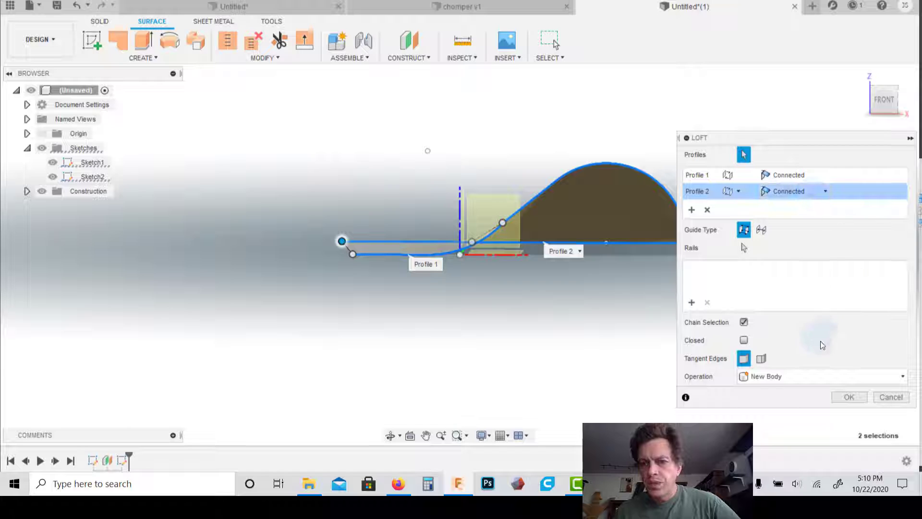
{"action": "left_click", "coordinate": [803, 377]}
{"action": "left_click", "coordinate": [806, 378]}
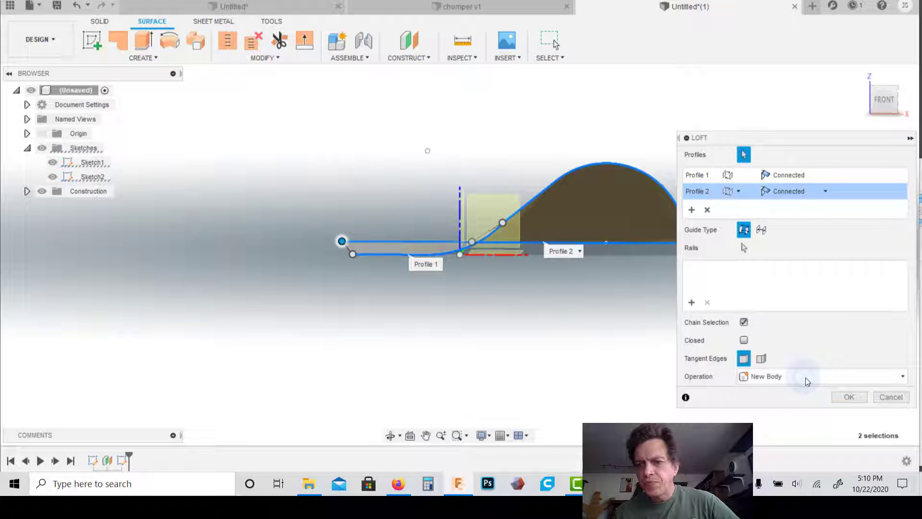
{"action": "left_click", "coordinate": [849, 397]}
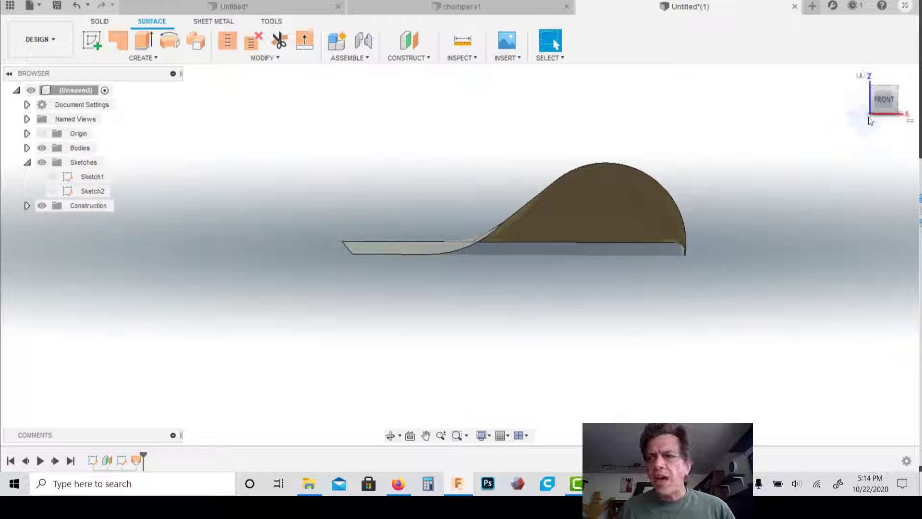
{"action": "left_click_drag", "start_coordinate": [883, 87], "coordinate": [840, 119]}
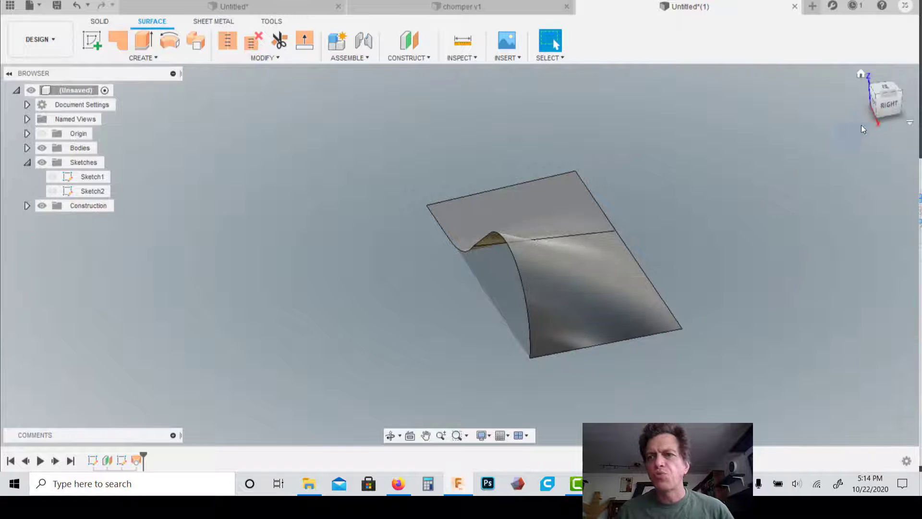
{"action": "mouse_move", "coordinate": [878, 100]}
{"action": "left_mouse_down"}
{"action": "mouse_move", "coordinate": [880, 111]}
{"action": "mouse_move", "coordinate": [903, 82]}
{"action": "mouse_move", "coordinate": [913, 99]}
{"action": "mouse_move", "coordinate": [889, 132]}
{"action": "left_mouse_up"}
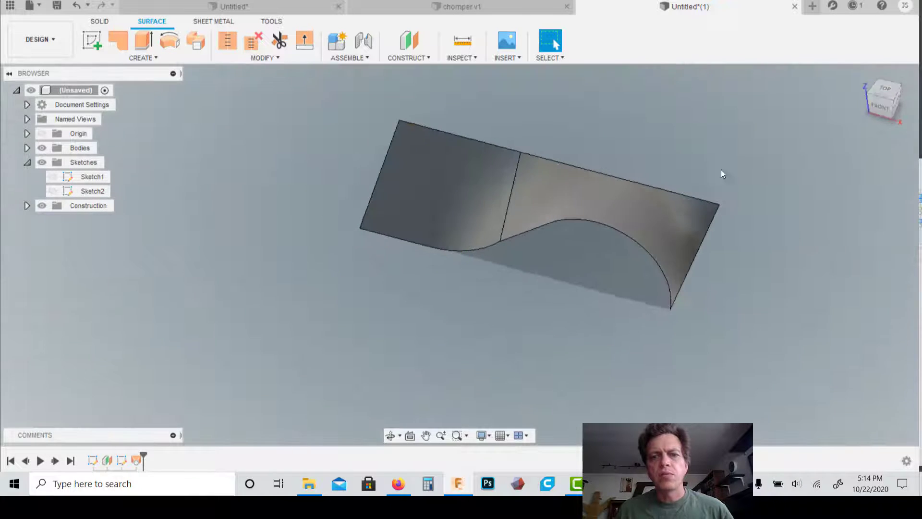
Start a new sketch on the horizontal XY origin plane, with the view looking straight down on the lofted surface
{"action": "scroll", "coordinate": [659, 227], "scroll_direction": "down", "scroll_amount": 1}
{"action": "scroll", "coordinate": [658, 224], "scroll_direction": "up", "scroll_amount": 2}
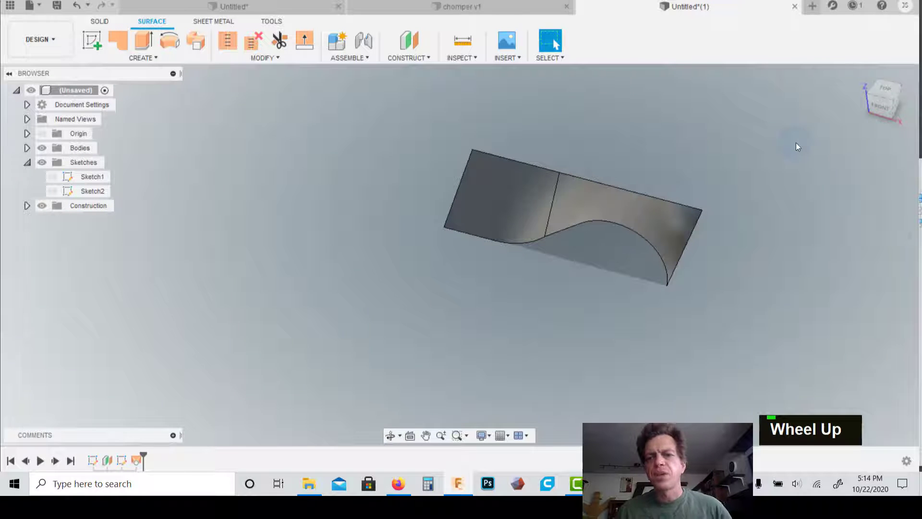
{"action": "left_click", "coordinate": [874, 98]}
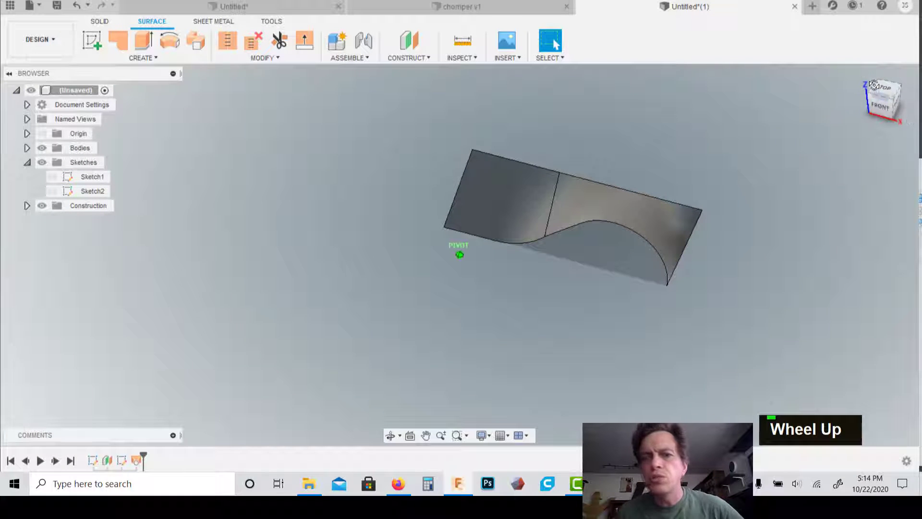
{"action": "left_click_drag", "start_coordinate": [907, 76], "coordinate": [903, 83]}
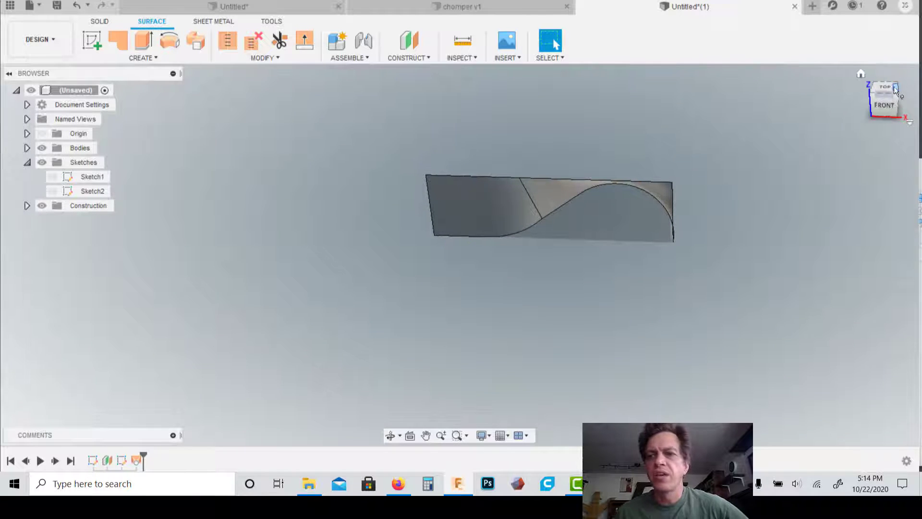
{"action": "left_click", "coordinate": [100, 21]}
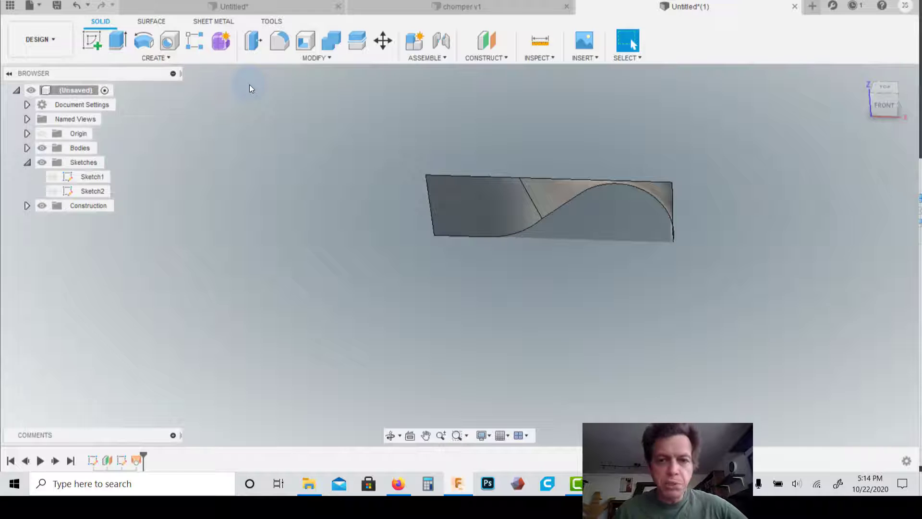
{"action": "left_click", "coordinate": [160, 61]}
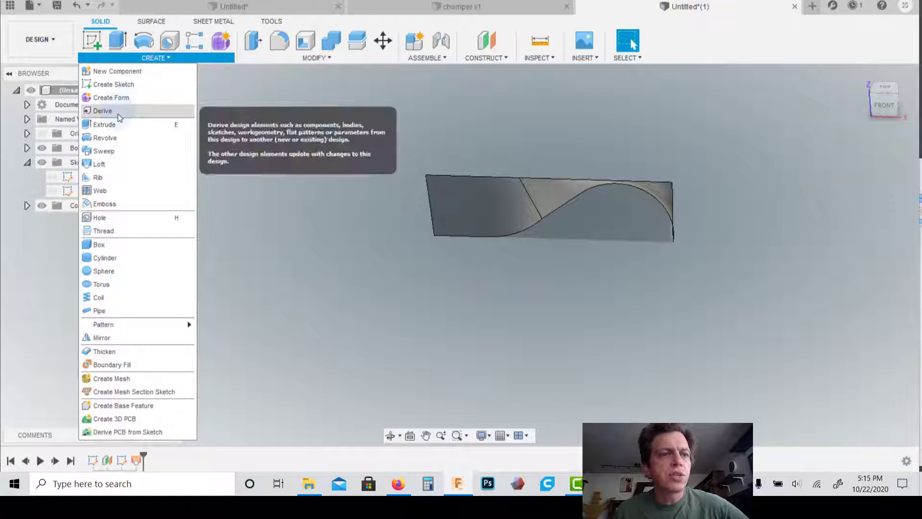
{"action": "left_click", "coordinate": [114, 84]}
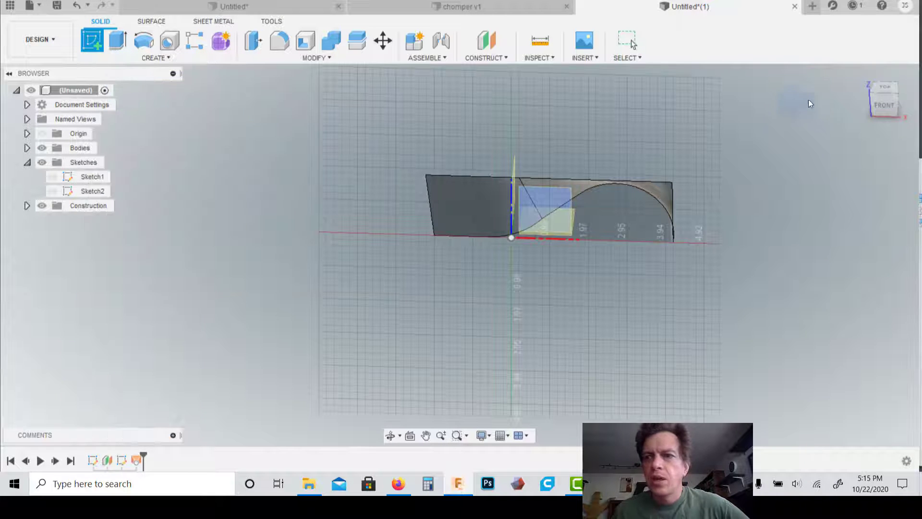
{"action": "left_click", "coordinate": [885, 86]}
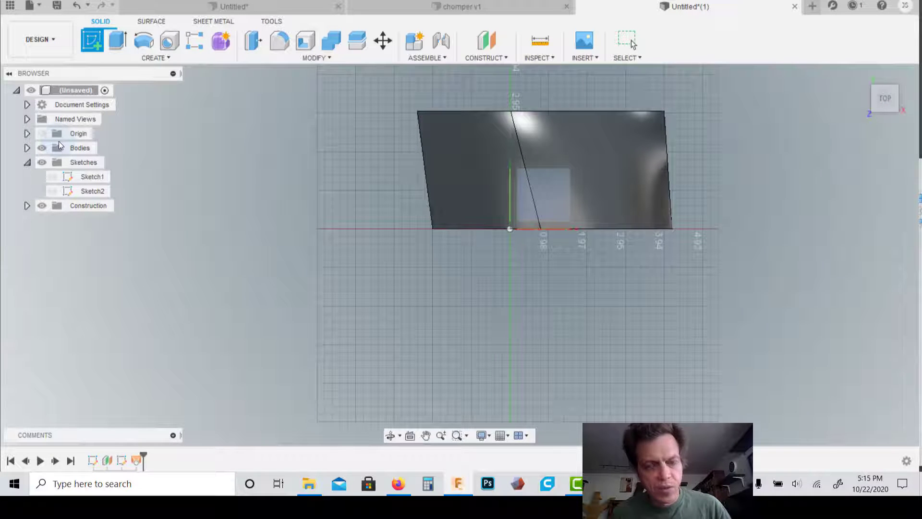
{"action": "key", "text": "c"}
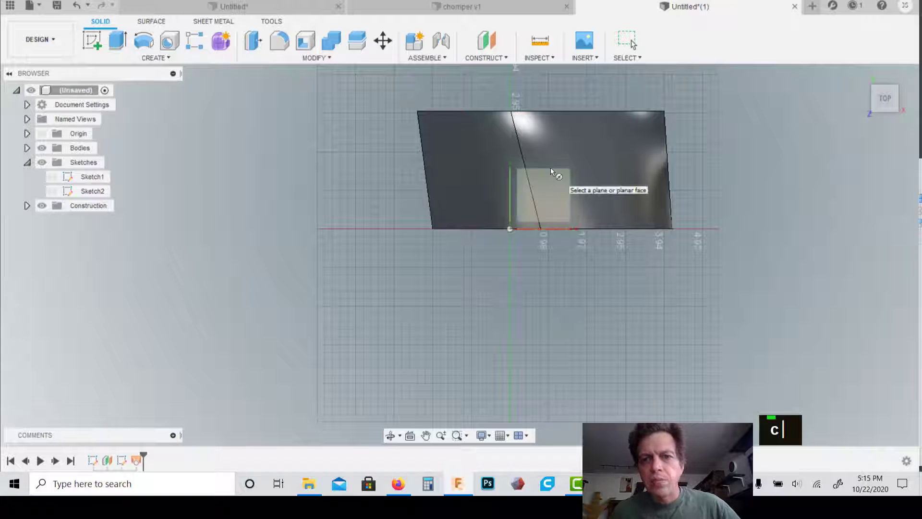
{"action": "left_click", "coordinate": [553, 175]}
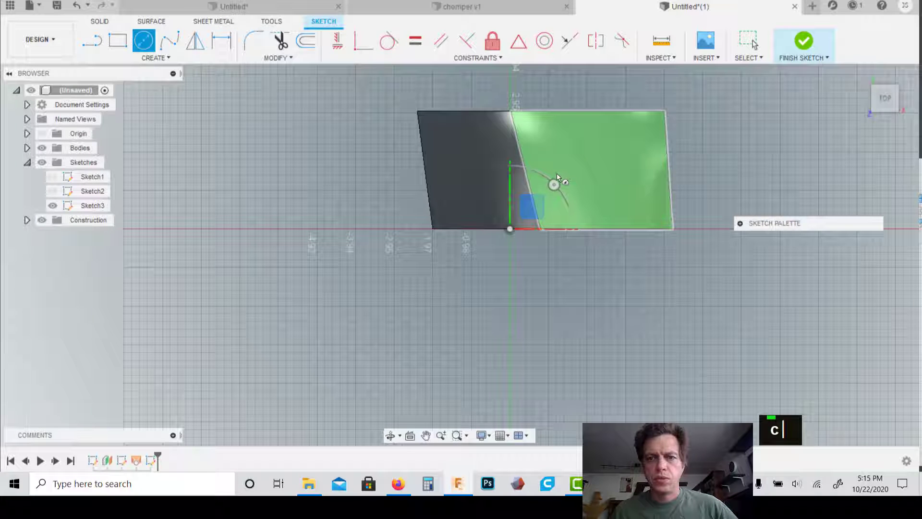
Draw a circle centred over the lofted surface, within its width but overhanging its front and back edges, and finish the sketch
{"action": "left_click", "coordinate": [557, 174]}
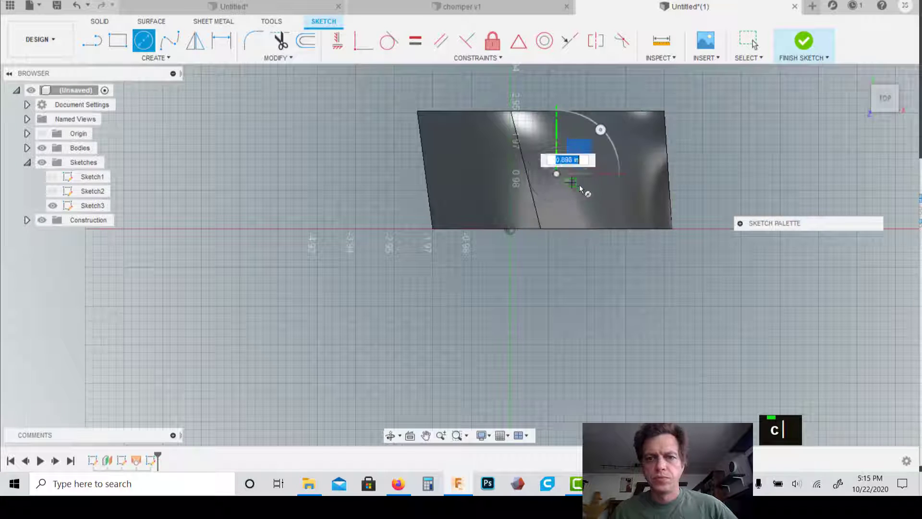
{"action": "left_click", "coordinate": [644, 228]}
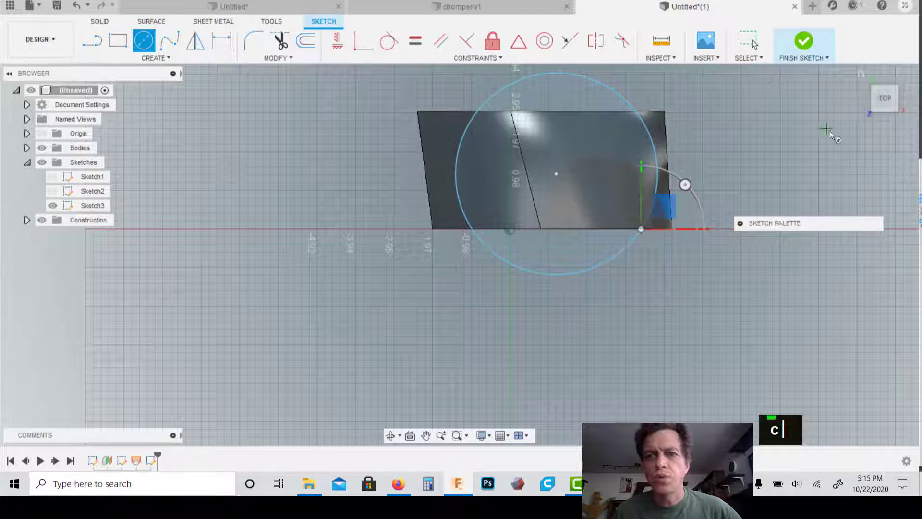
{"action": "left_click", "coordinate": [803, 44]}
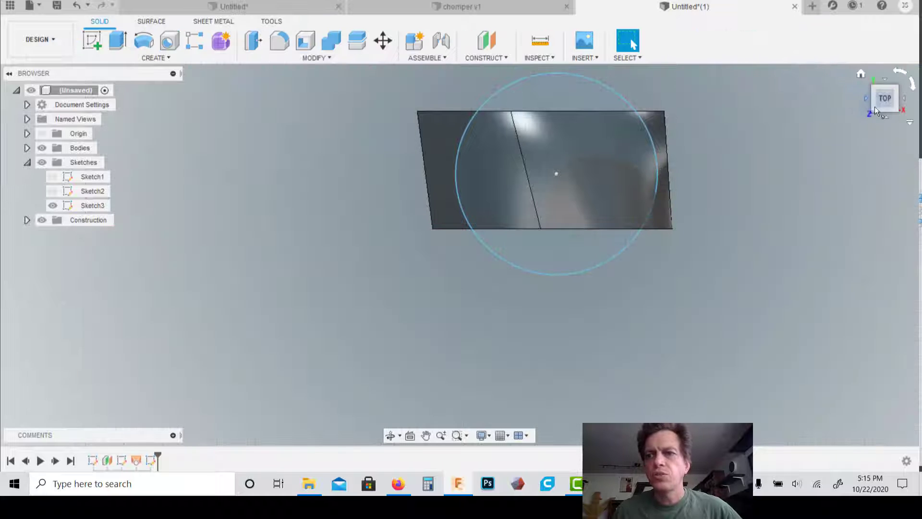
Extrude the circle symmetrically by 2.50 in as a new body, so the cylinder passes through the lofted surface
{"action": "left_click_drag", "start_coordinate": [880, 109], "coordinate": [882, 159]}
{"action": "mouse_move", "coordinate": [882, 86]}
{"action": "left_mouse_down"}
{"action": "mouse_move", "coordinate": [882, 73]}
{"action": "mouse_move", "coordinate": [884, 108]}
{"action": "left_mouse_up"}
{"action": "left_click", "coordinate": [570, 187]}
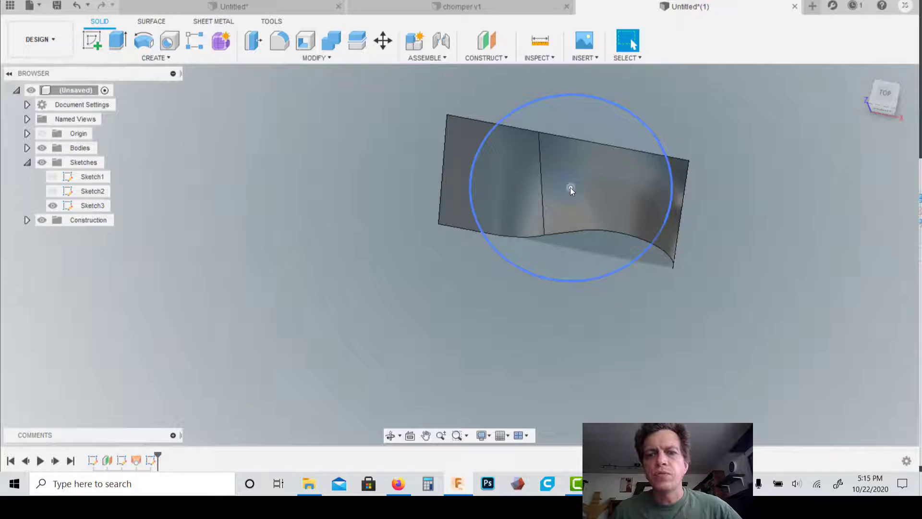
{"action": "left_click", "coordinate": [882, 107]}
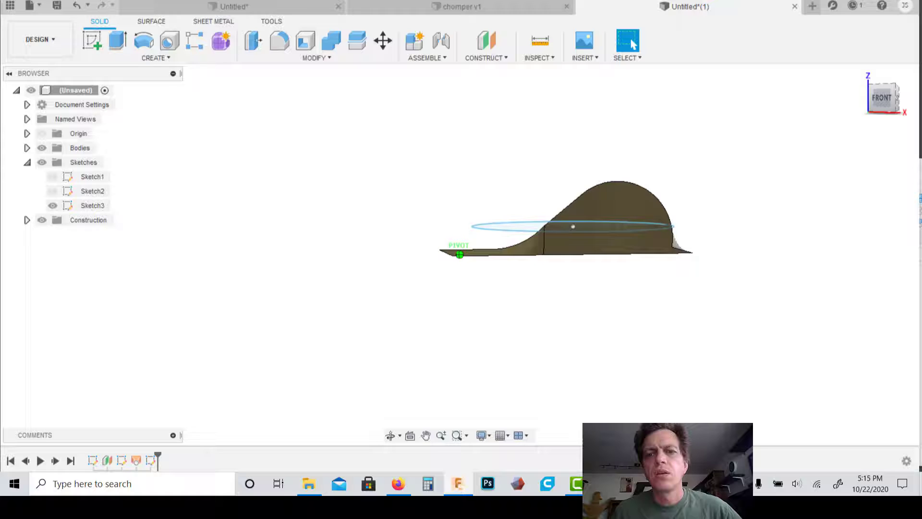
{"action": "left_click_drag", "start_coordinate": [882, 103], "coordinate": [880, 114]}
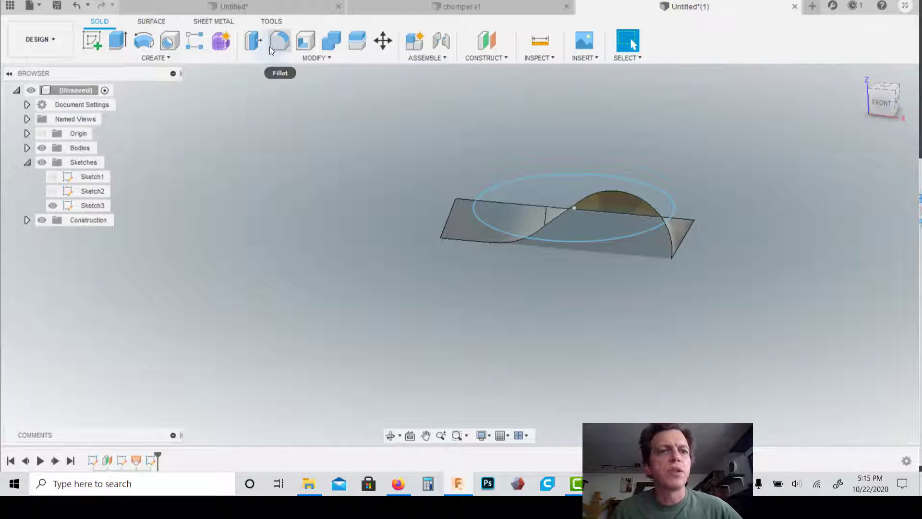
{"action": "left_click", "coordinate": [117, 41]}
{"action": "left_click", "coordinate": [858, 162]}
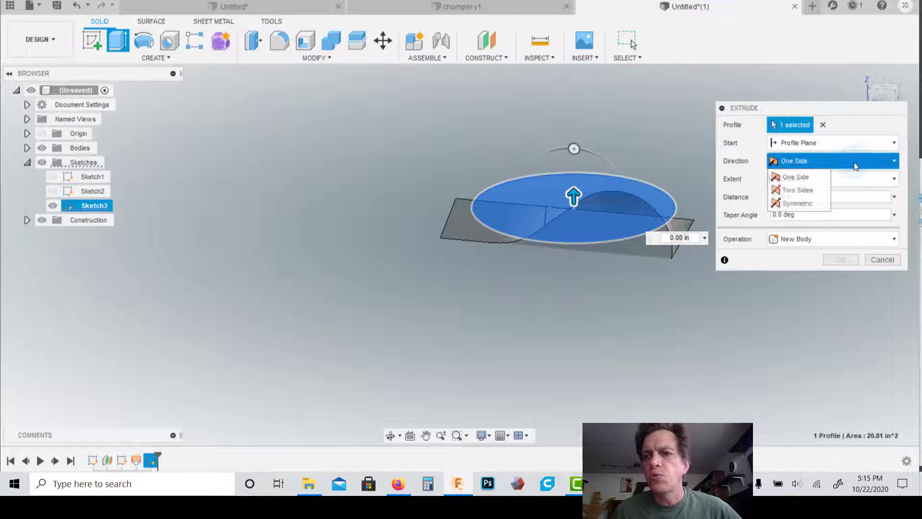
{"action": "left_click", "coordinate": [818, 206]}
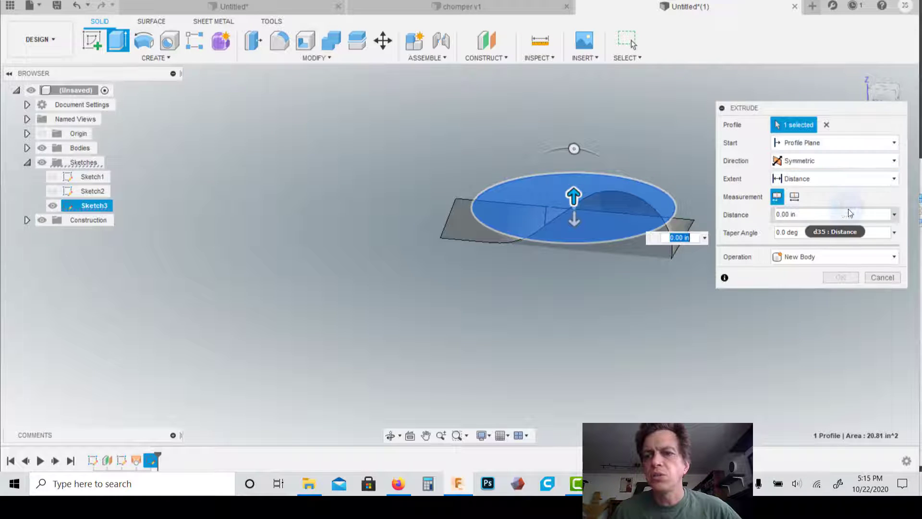
{"action": "left_click_drag", "start_coordinate": [575, 195], "coordinate": [591, 111]}
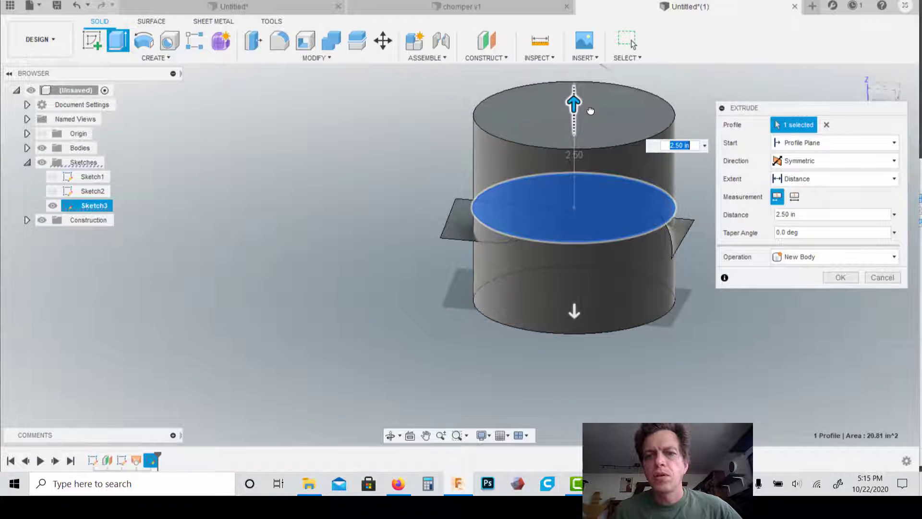
{"action": "left_click", "coordinate": [847, 279]}
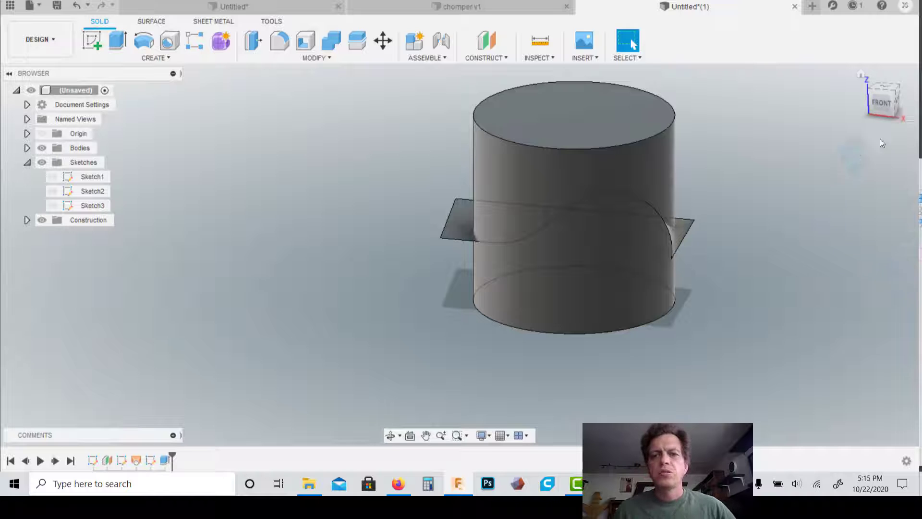
Set up a Split Body operation with the cylinder as the body to split and the lofted surface Body1 as the splitting tool
{"action": "left_click", "coordinate": [893, 102]}
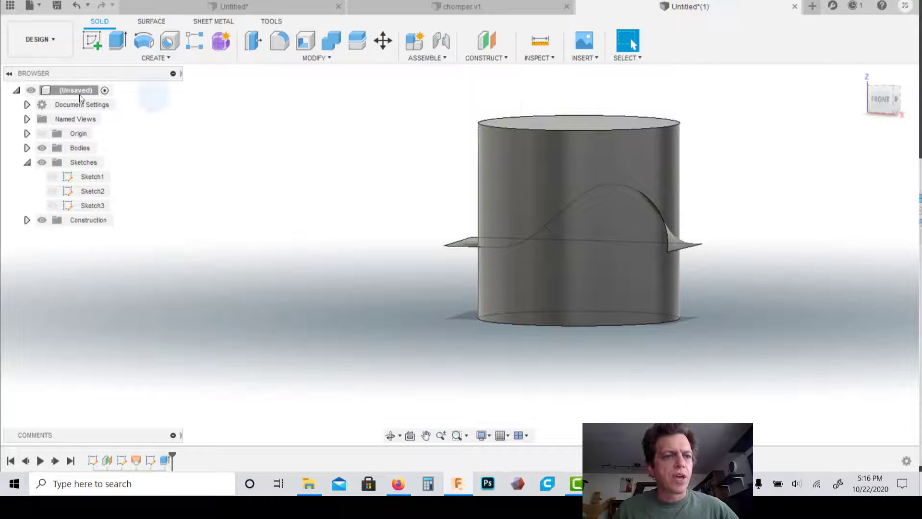
{"action": "left_click", "coordinate": [27, 148]}
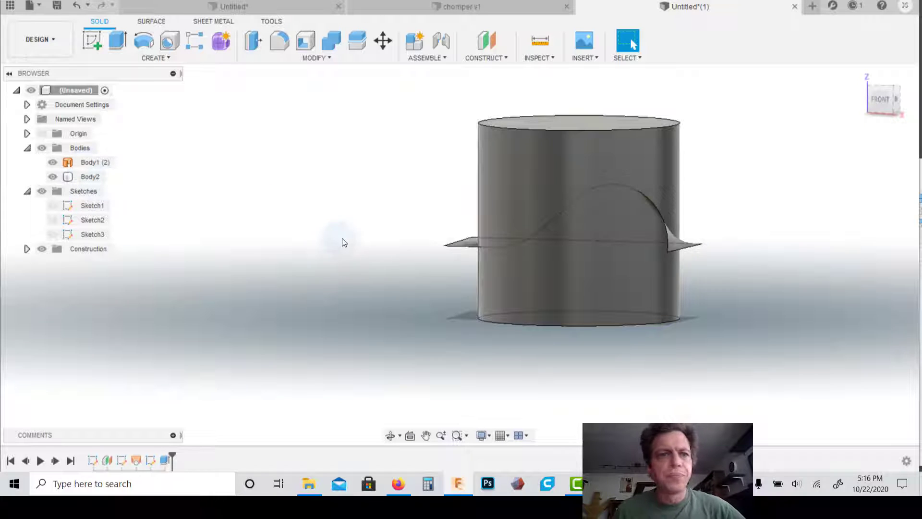
{"action": "left_click", "coordinate": [329, 57]}
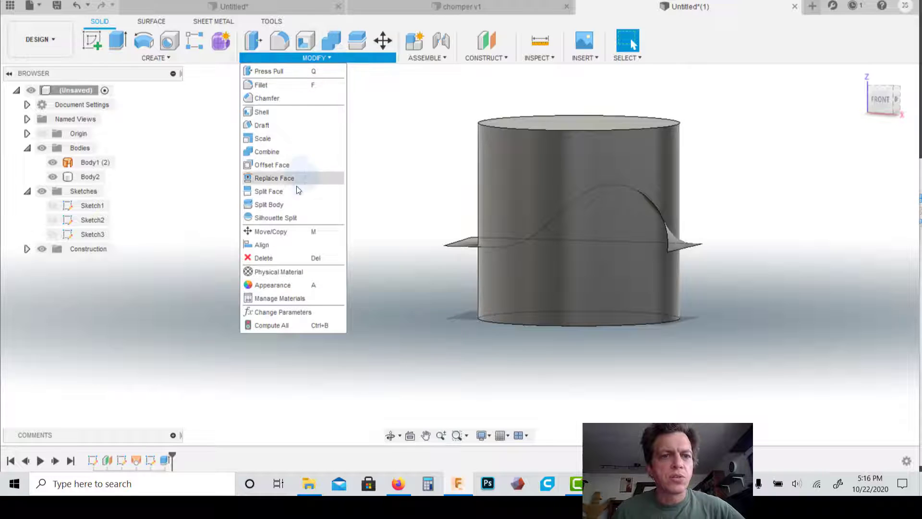
{"action": "left_click", "coordinate": [275, 209]}
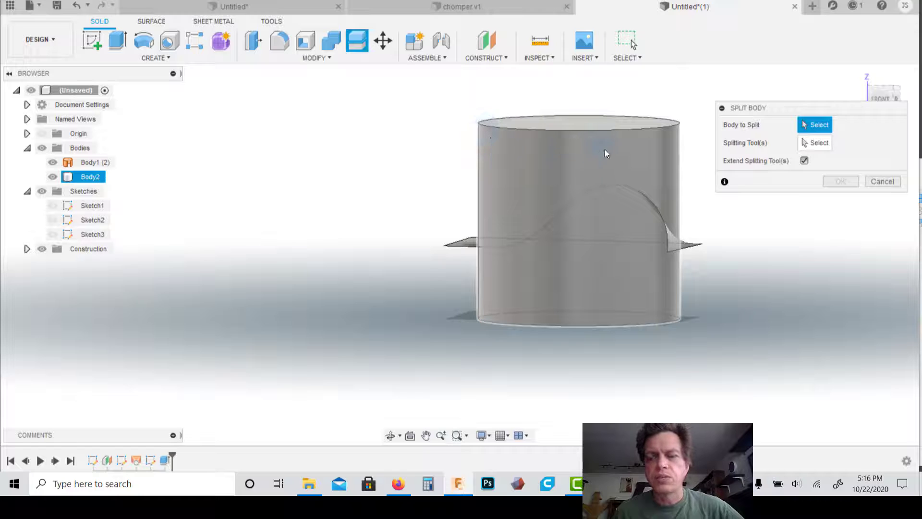
{"action": "left_click", "coordinate": [557, 151]}
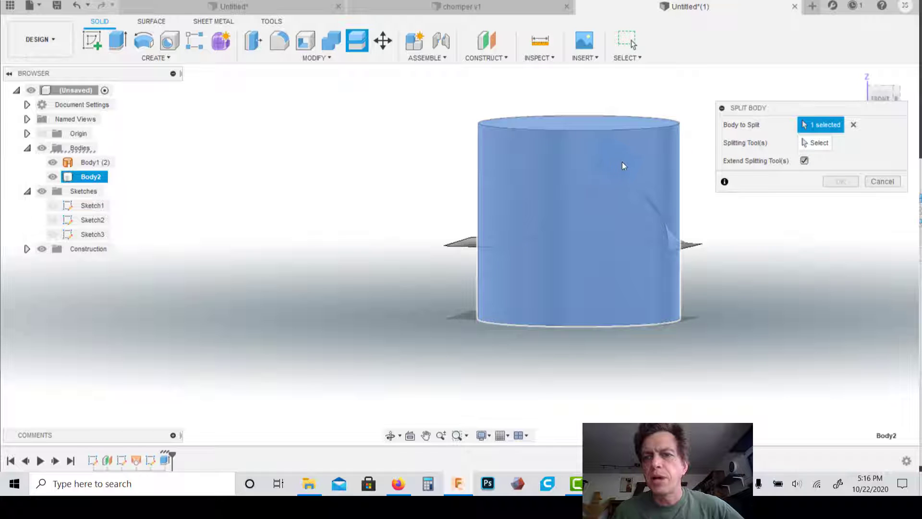
{"action": "left_click", "coordinate": [816, 145]}
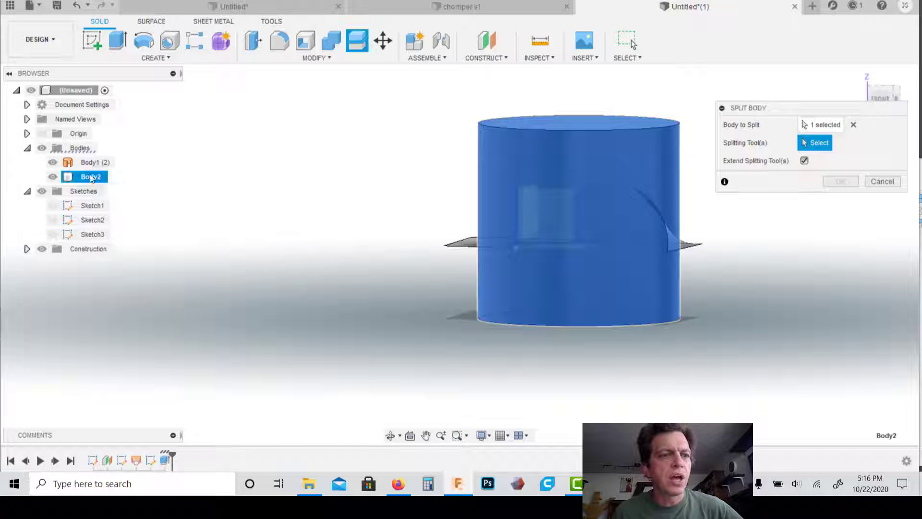
{"action": "left_click", "coordinate": [91, 161]}
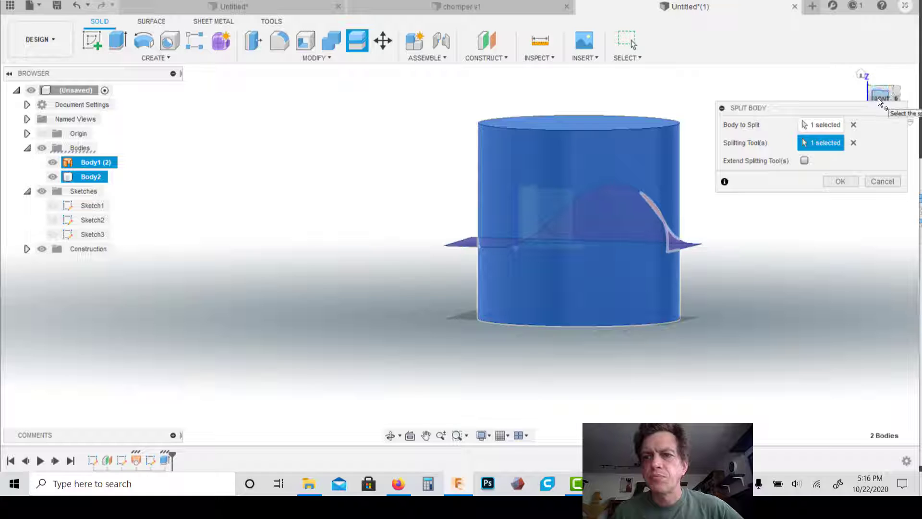
Compare the splitting surface with and without extension from above, then split the cylinder with Extend Splitting Tool(s) enabled
{"action": "left_click", "coordinate": [804, 162]}
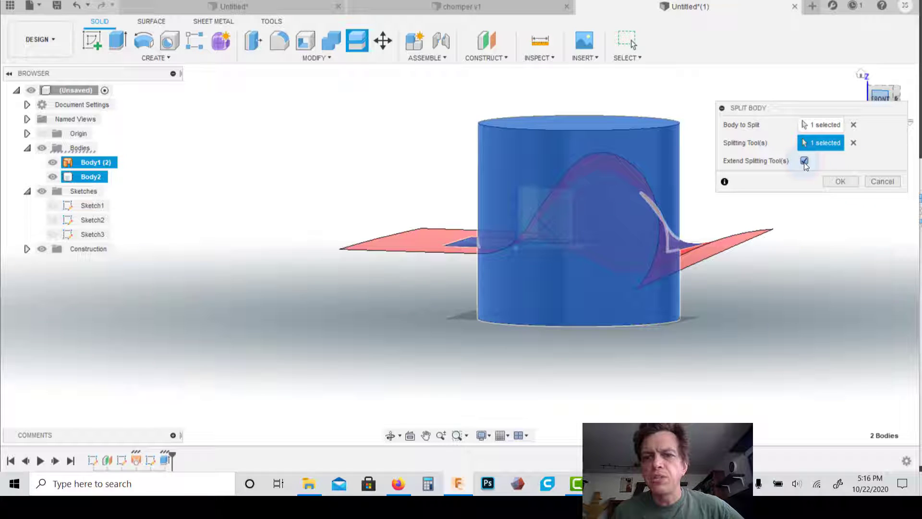
{"action": "middle_click_drag", "start_coordinate": [904, 94], "coordinate": [883, 140], "text": "shift"}
{"action": "left_click", "coordinate": [885, 92]}
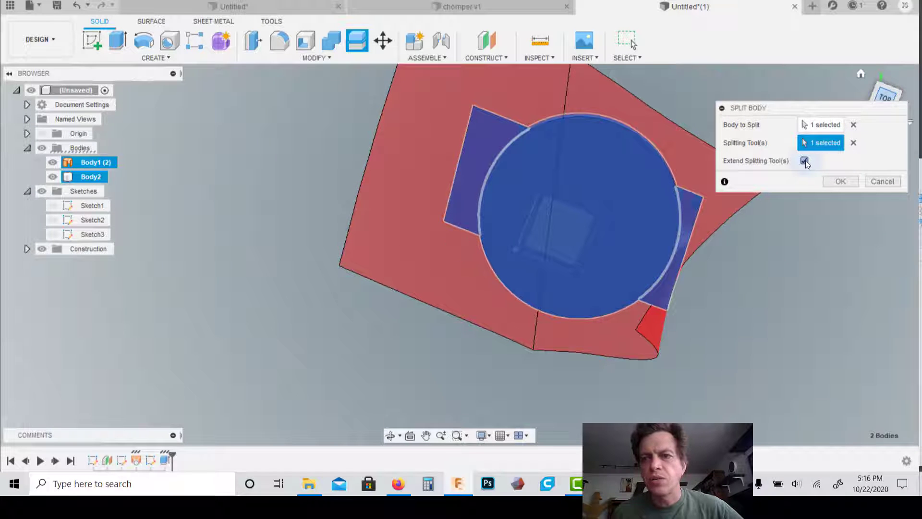
{"action": "left_click", "coordinate": [805, 162]}
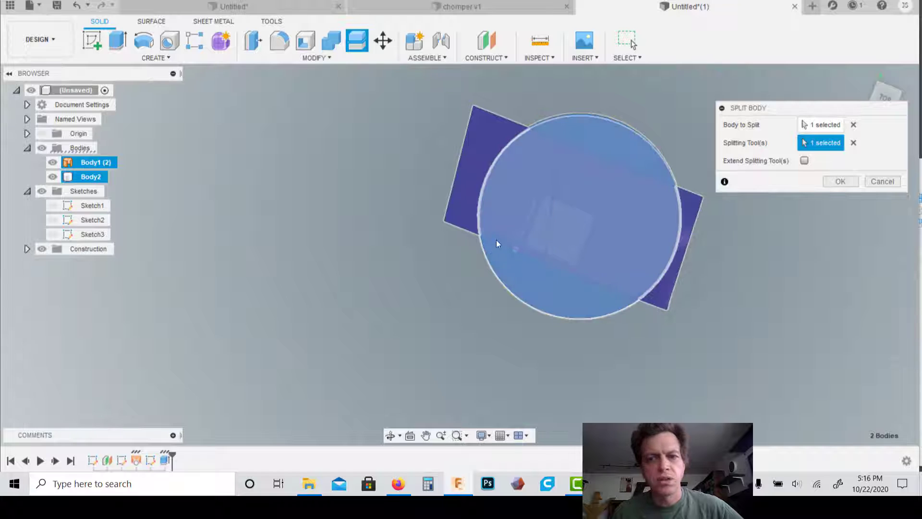
{"action": "left_click", "coordinate": [805, 160]}
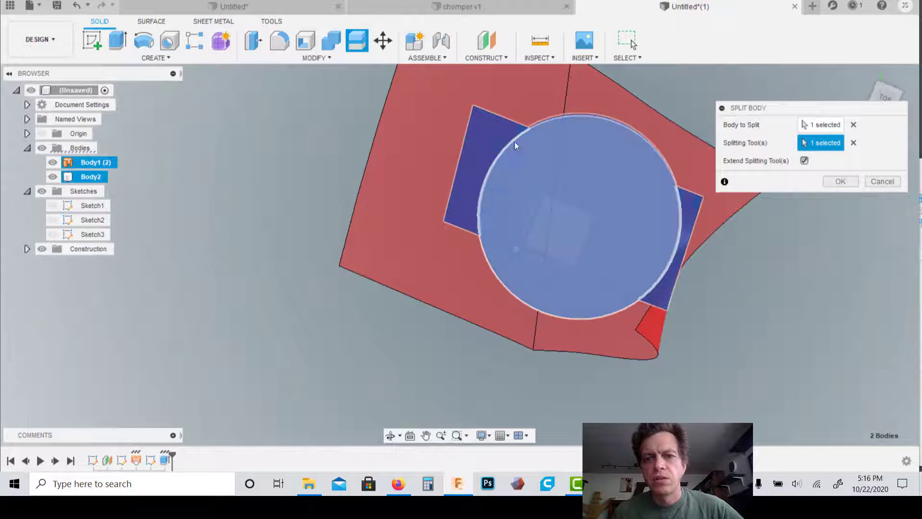
{"action": "left_click", "coordinate": [853, 182]}
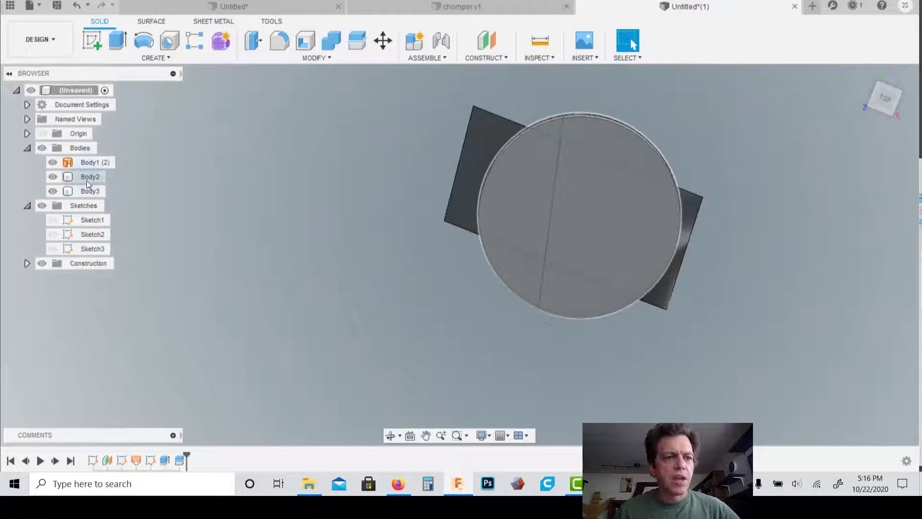
Hide the lofted surface and view each half of the split cylinder separately, leaving only the lower half, Body2, shown
{"action": "mouse_move", "coordinate": [890, 97]}
{"action": "left_mouse_down"}
{"action": "mouse_move", "coordinate": [895, 64]}
{"action": "mouse_move", "coordinate": [888, 73]}
{"action": "left_mouse_up"}
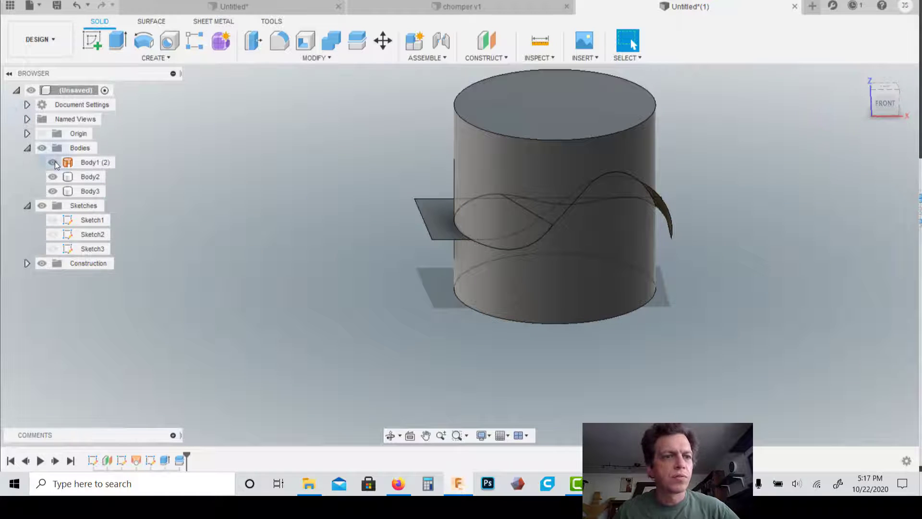
{"action": "left_click", "coordinate": [53, 162]}
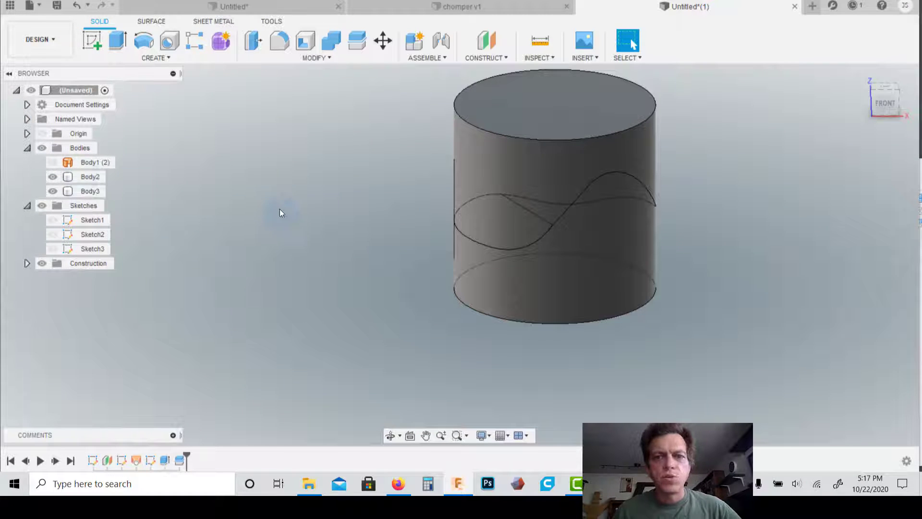
{"action": "left_click", "coordinate": [54, 177]}
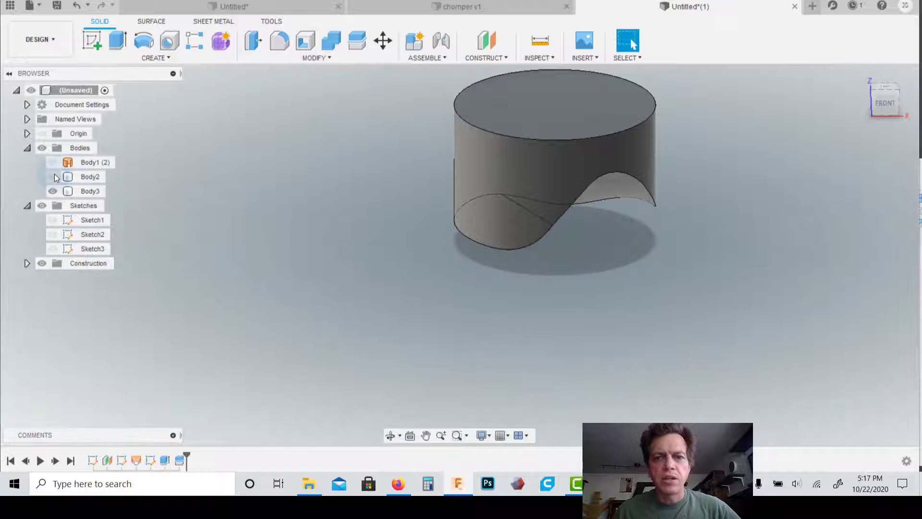
{"action": "left_click", "coordinate": [52, 190]}
{"action": "left_click", "coordinate": [52, 177]}
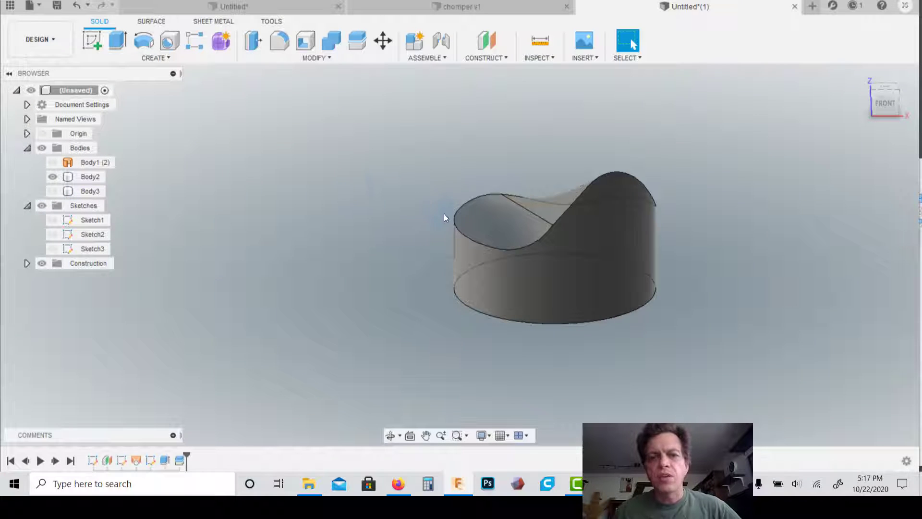
{"action": "left_click", "coordinate": [648, 201]}
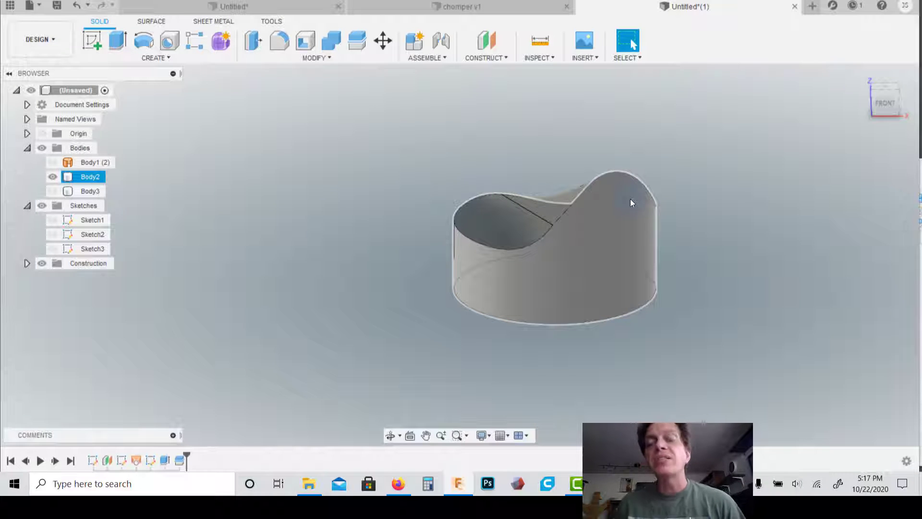
{"action": "left_click", "coordinate": [603, 157]}
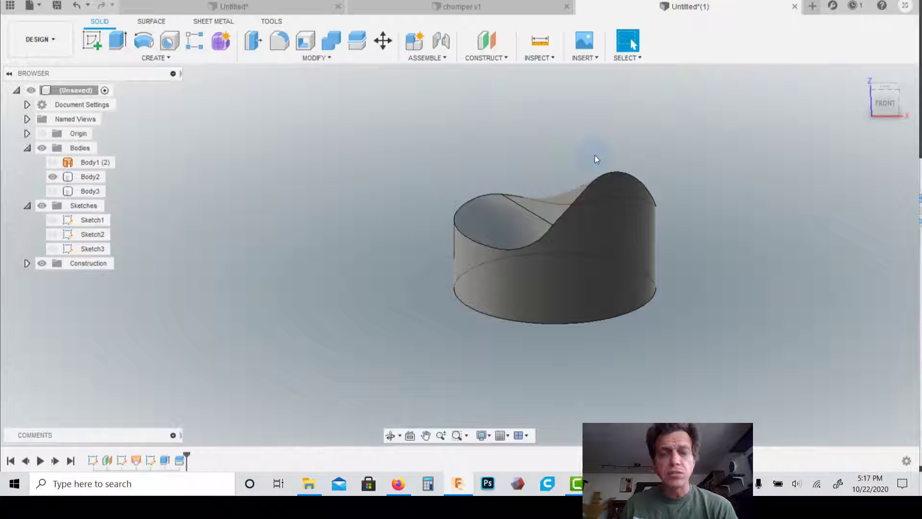
{"action": "left_click", "coordinate": [600, 173]}
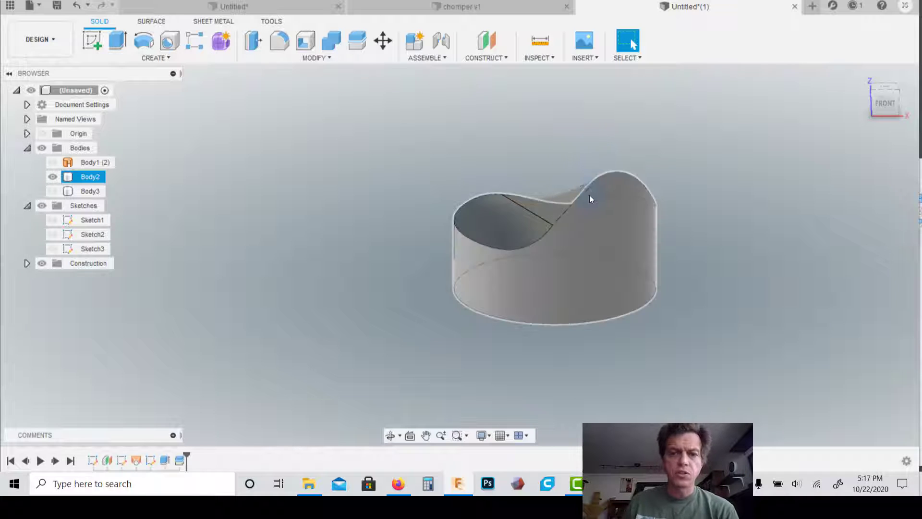
{"action": "left_click", "coordinate": [396, 227]}
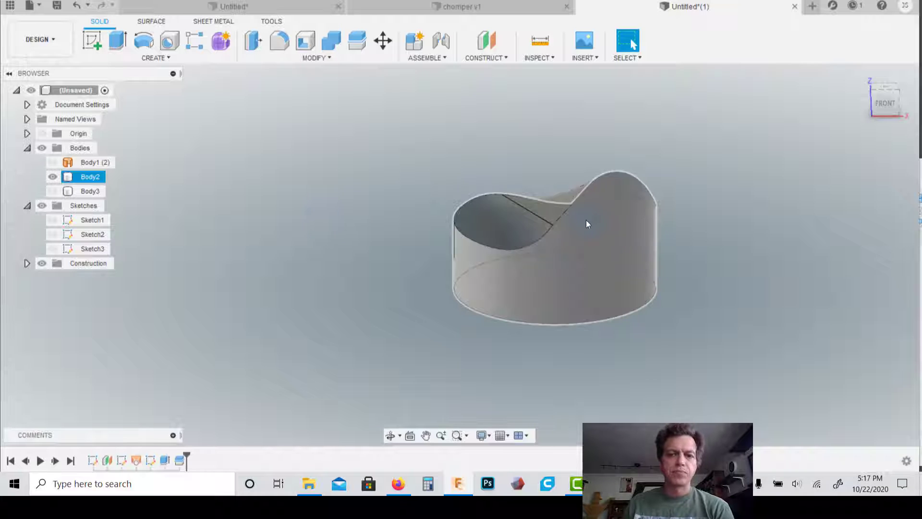
Show the upper half, Body3, and move it up 2.50 in along Z, away from the lower half
{"action": "left_click", "coordinate": [53, 191]}
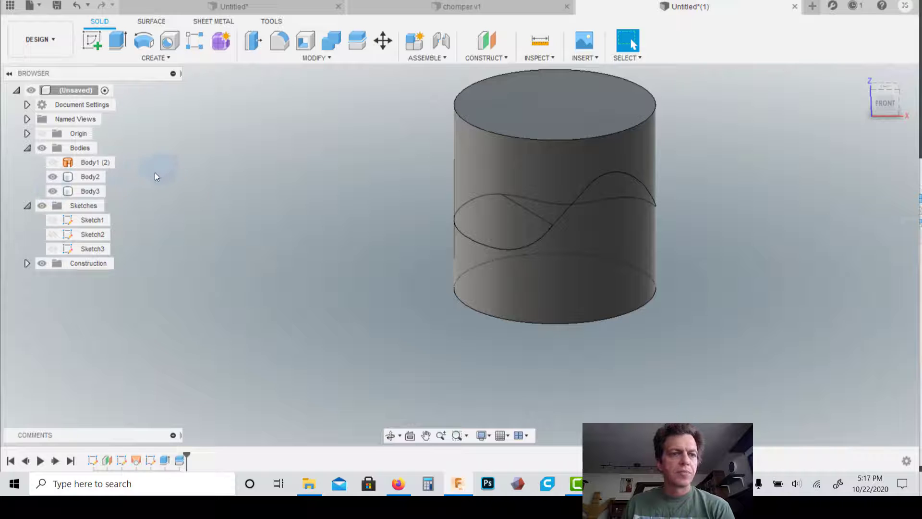
{"action": "left_click", "coordinate": [91, 191]}
{"action": "key", "text": "Escape"}
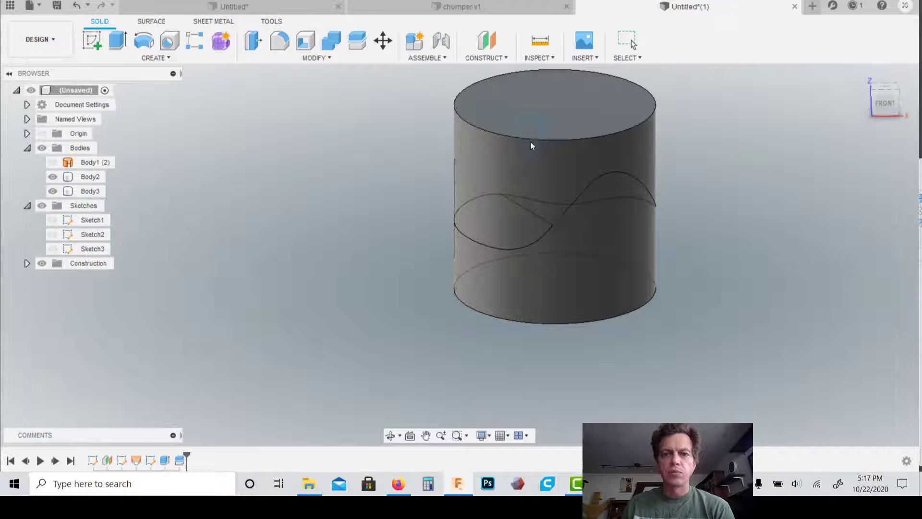
{"action": "left_click", "coordinate": [886, 102]}
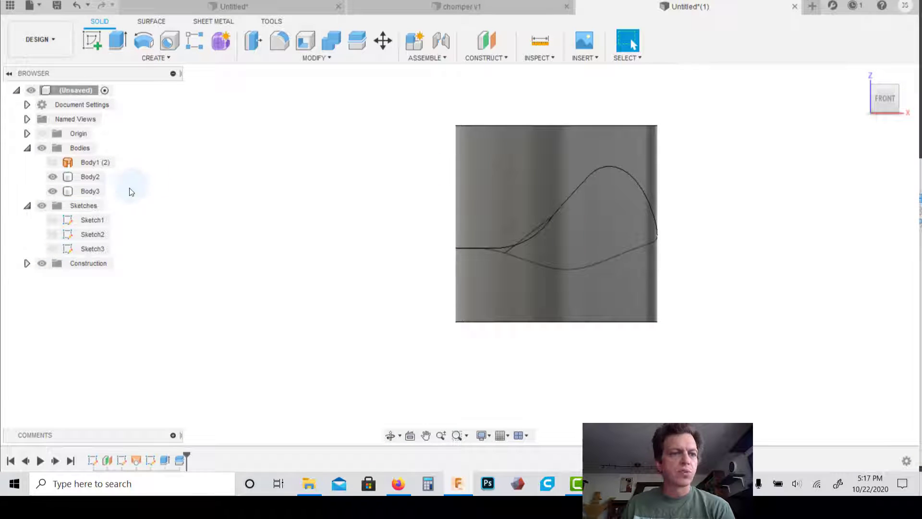
{"action": "right_click", "coordinate": [95, 191]}
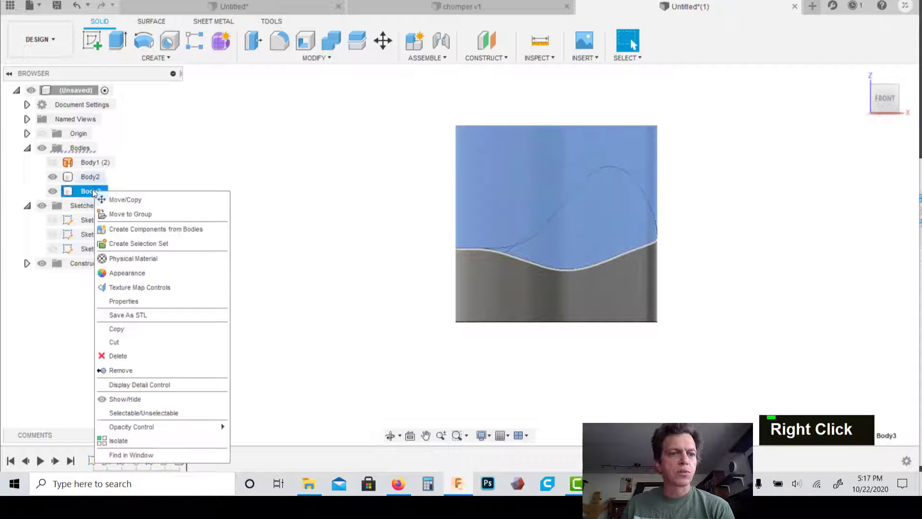
{"action": "left_click", "coordinate": [130, 199]}
{"action": "left_click_drag", "start_coordinate": [437, 234], "coordinate": [437, 137]}
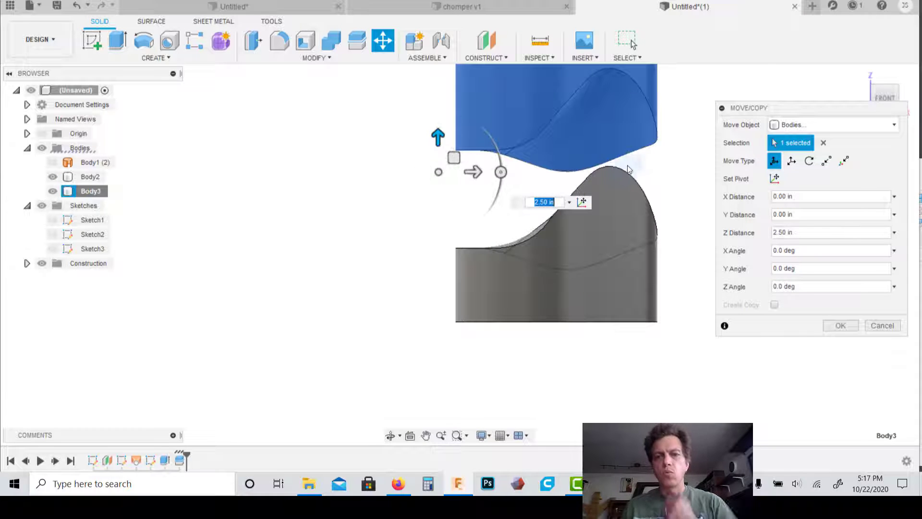
{"action": "left_click", "coordinate": [840, 325]}
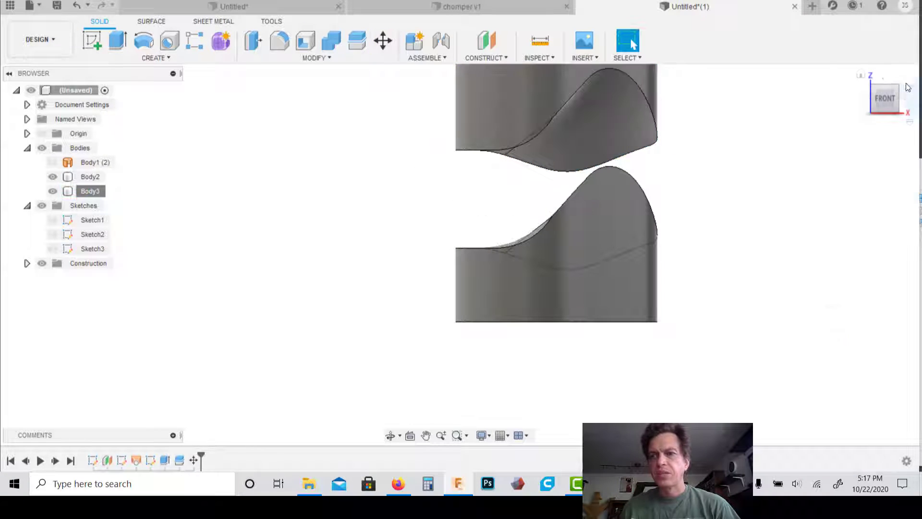
{"action": "mouse_move", "coordinate": [888, 91]}
{"action": "left_mouse_down"}
{"action": "mouse_move", "coordinate": [859, 96]}
{"action": "mouse_move", "coordinate": [896, 86]}
{"action": "left_mouse_up"}
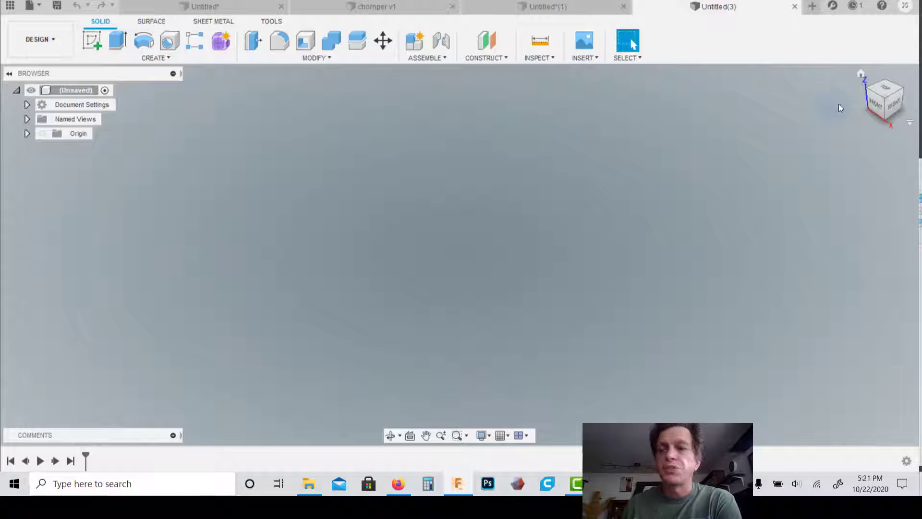
Create a sketch on the front XZ plane of the new empty design
{"action": "left_click", "coordinate": [869, 104]}
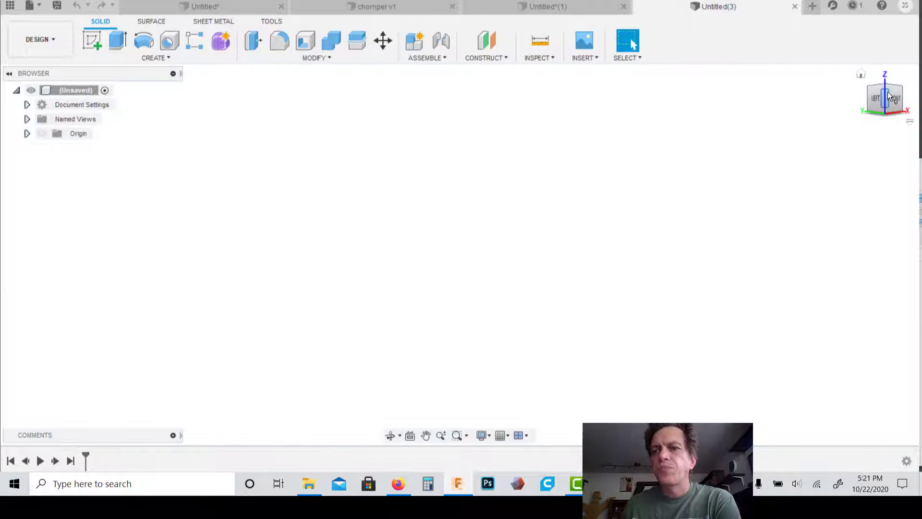
{"action": "left_click", "coordinate": [895, 99]}
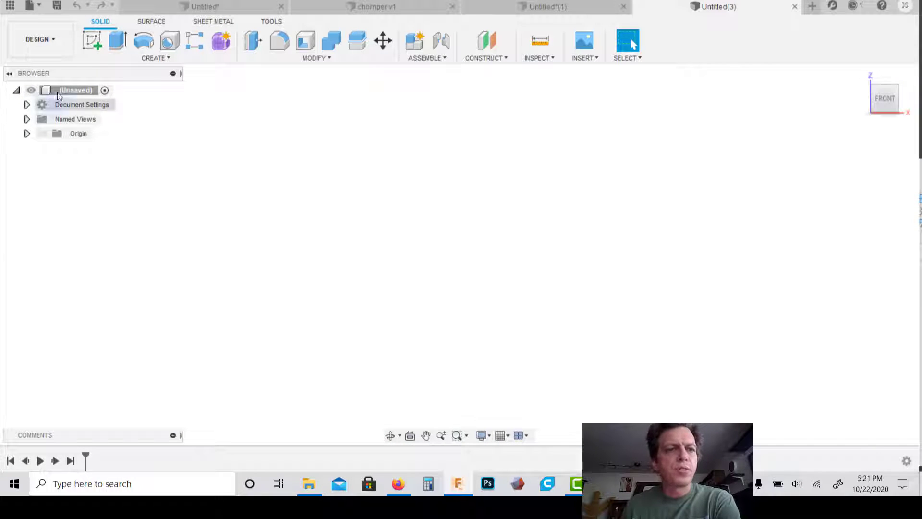
{"action": "left_click", "coordinate": [128, 57]}
{"action": "left_click", "coordinate": [126, 84]}
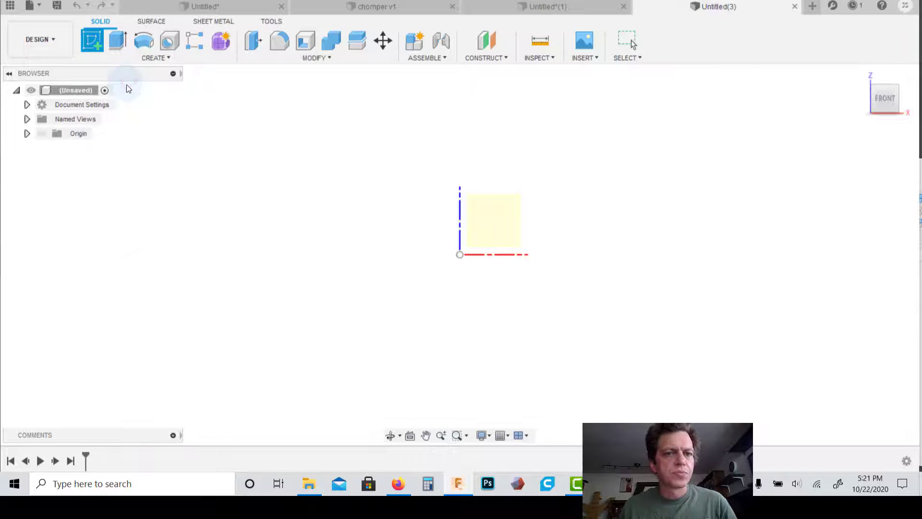
{"action": "left_click", "coordinate": [486, 236]}
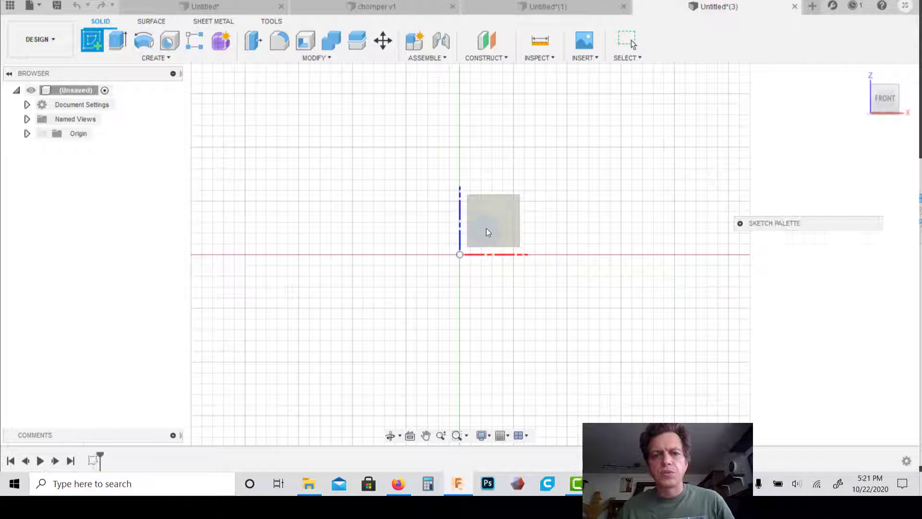
Draw two concentric circles centred on the origin, with diameters of 5 in and 1 in
{"action": "key", "text": "c"}
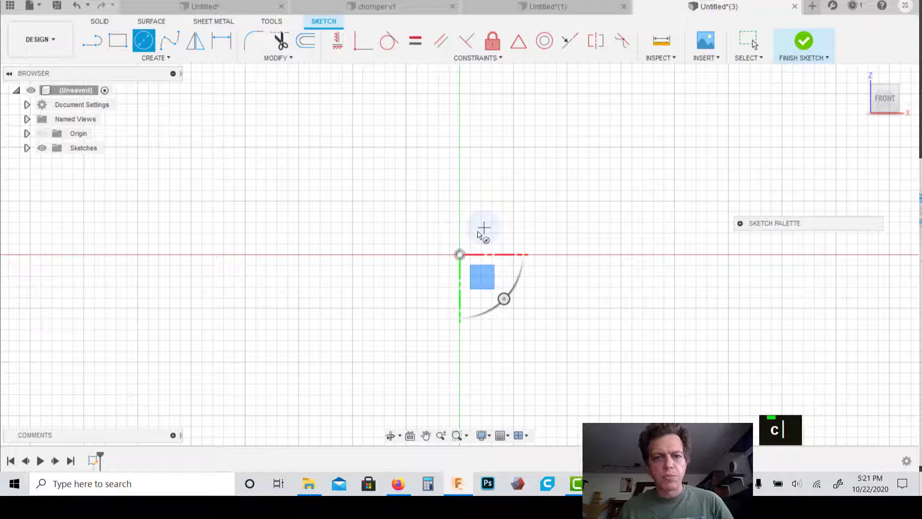
{"action": "left_click", "coordinate": [459, 254]}
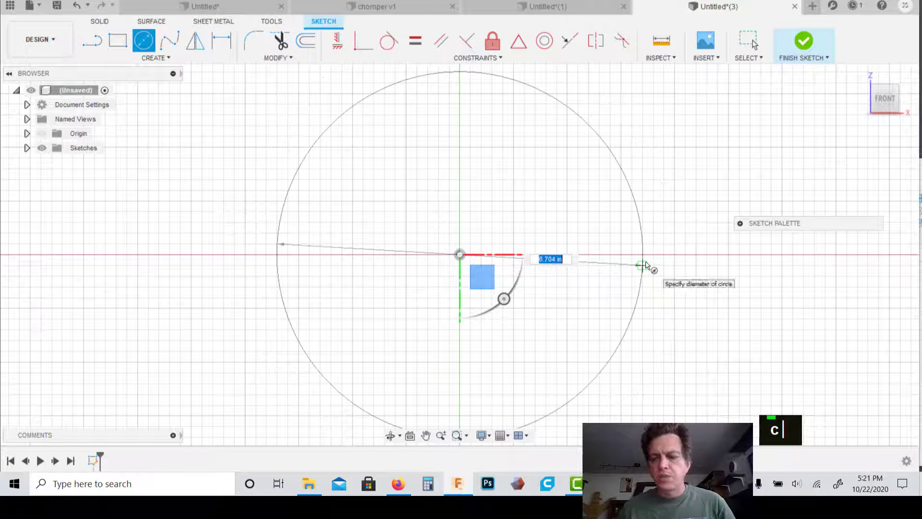
{"action": "type", "text": "5"}
{"action": "key", "text": "Return"}
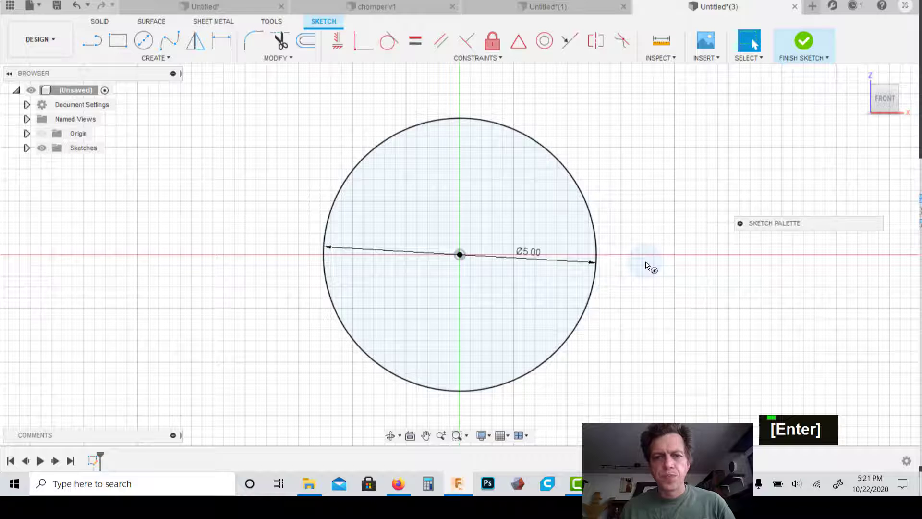
{"action": "key", "text": "c"}
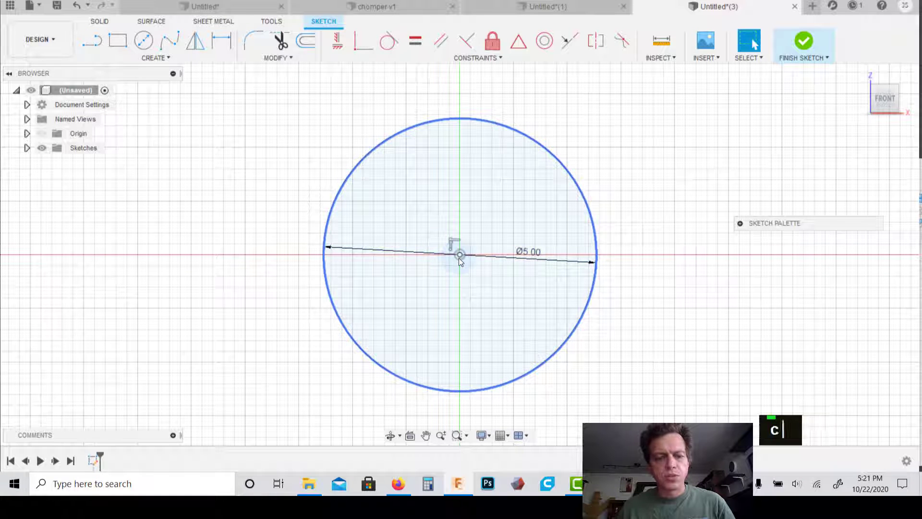
{"action": "left_click", "coordinate": [460, 255]}
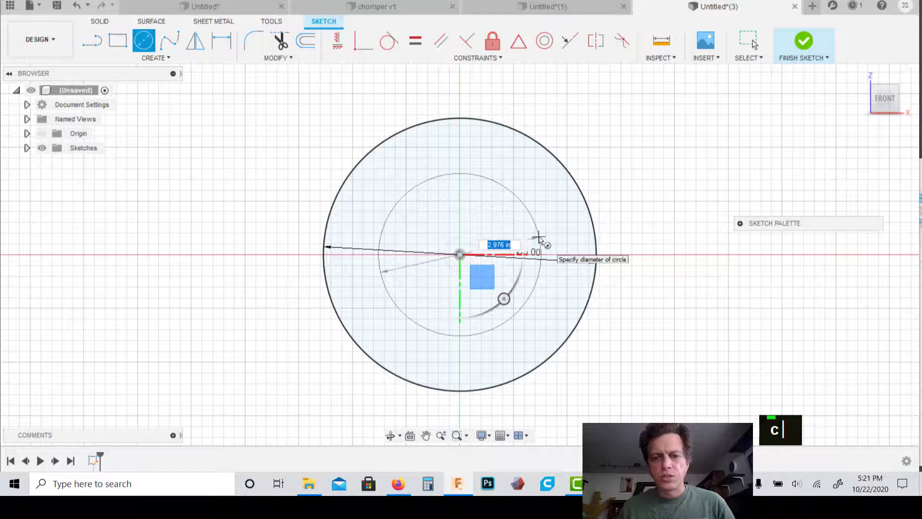
{"action": "type", "text": "1"}
{"action": "key", "text": "Return"}
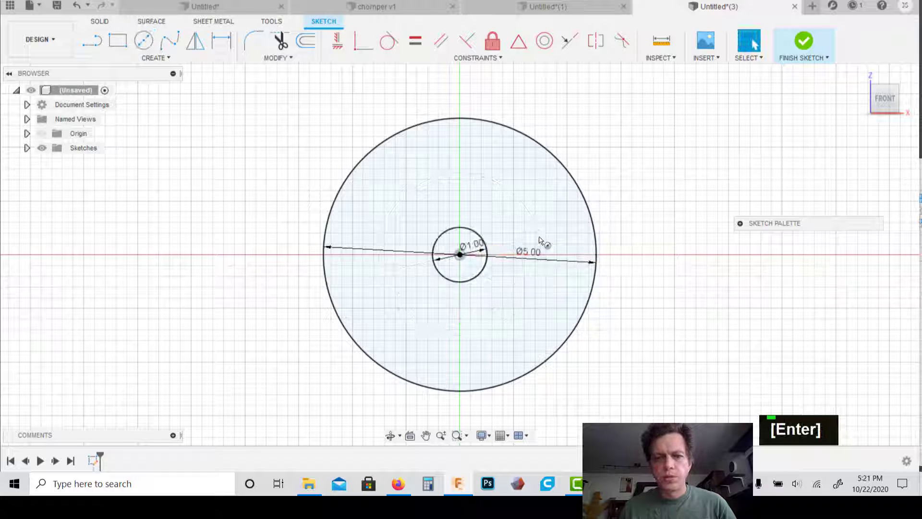
Draw a 1 in diameter circle centred on the vertical axis above the centre circle, its near edge about 1.27 in from the origin
{"action": "key", "text": "c"}
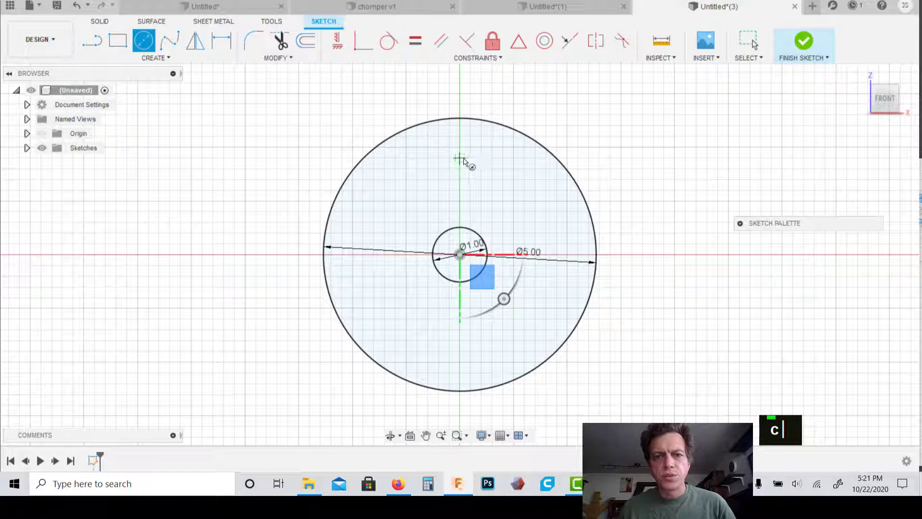
{"action": "left_click", "coordinate": [460, 158]}
{"action": "type", "text": "1"}
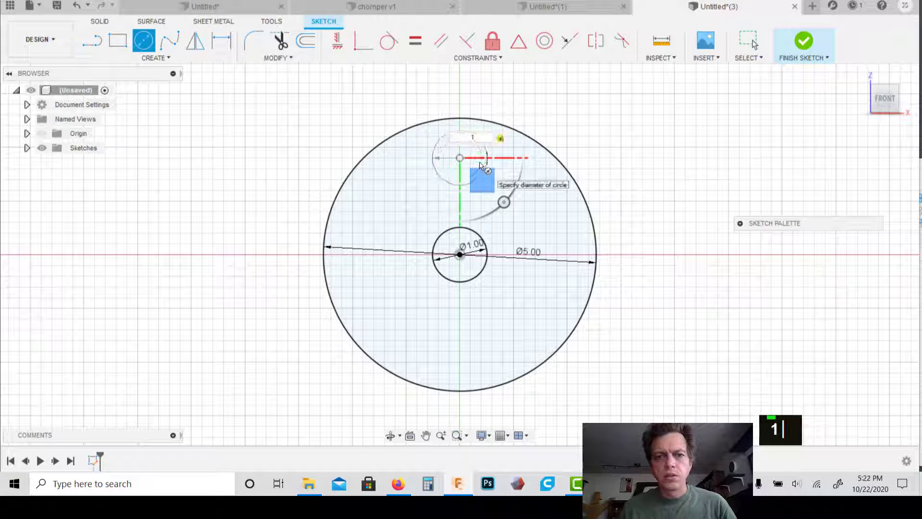
{"action": "key", "text": "Return"}
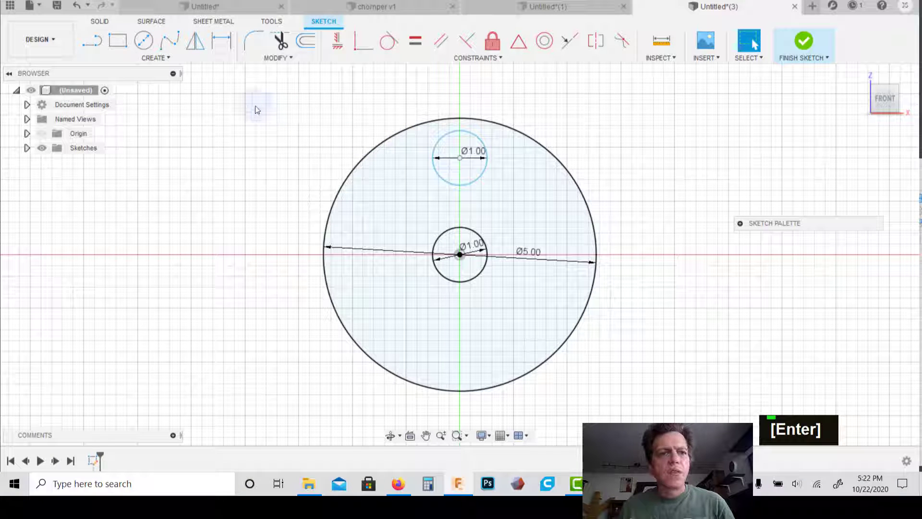
Pattern the upper 1 in circle around the origin as a full circular pattern with a quantity of 6, and finish the sketch
{"action": "left_click", "coordinate": [158, 59]}
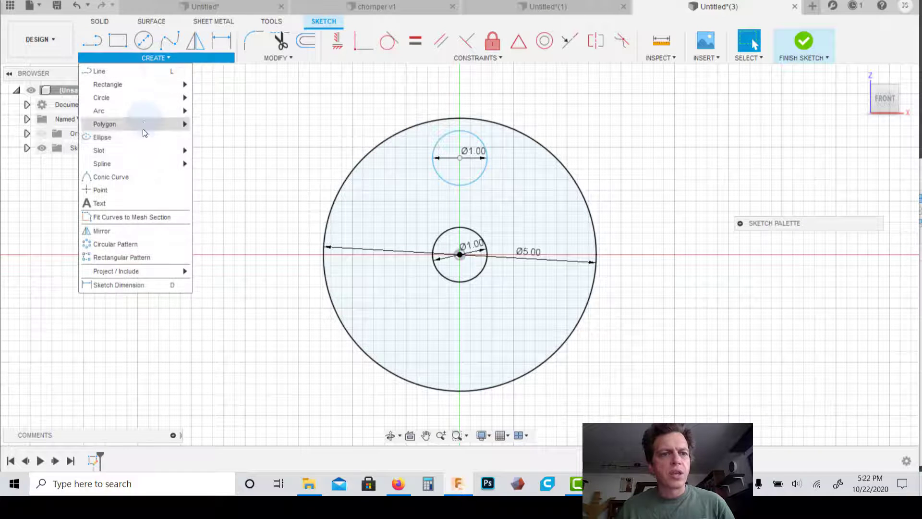
{"action": "left_click", "coordinate": [152, 243]}
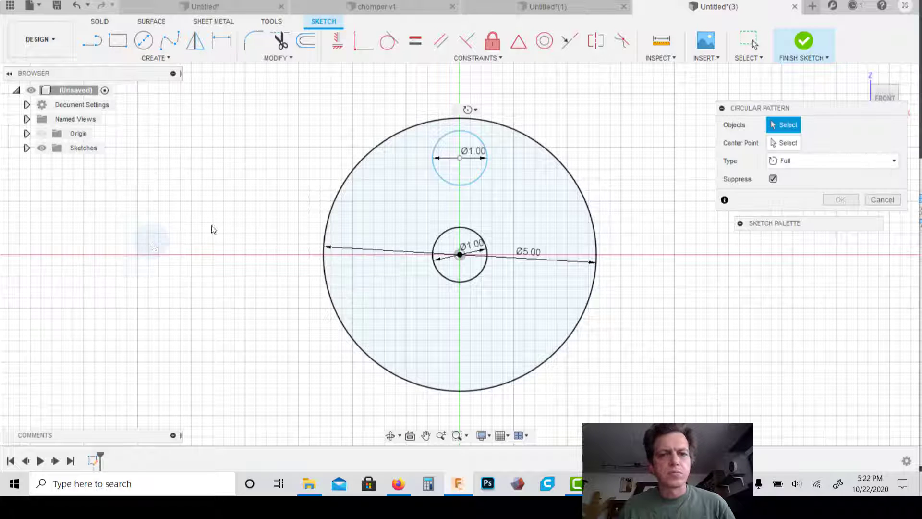
{"action": "left_click", "coordinate": [488, 166]}
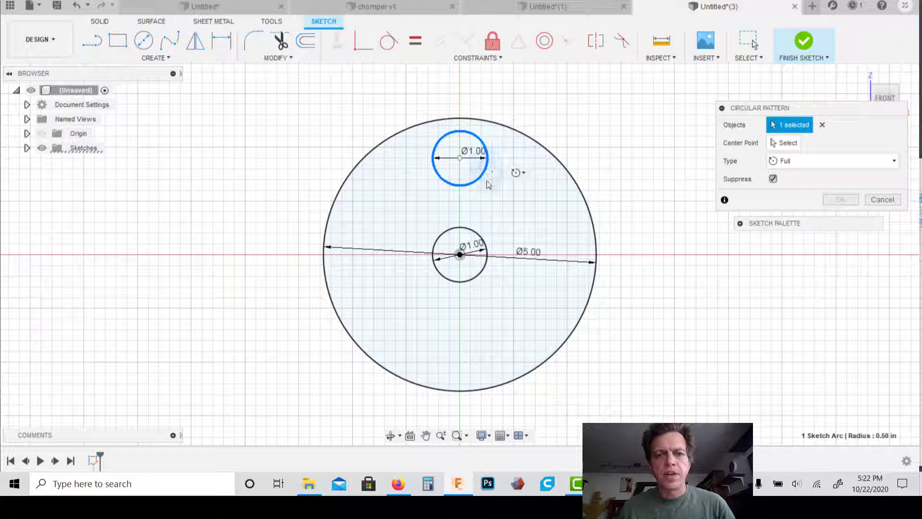
{"action": "left_click", "coordinate": [784, 143]}
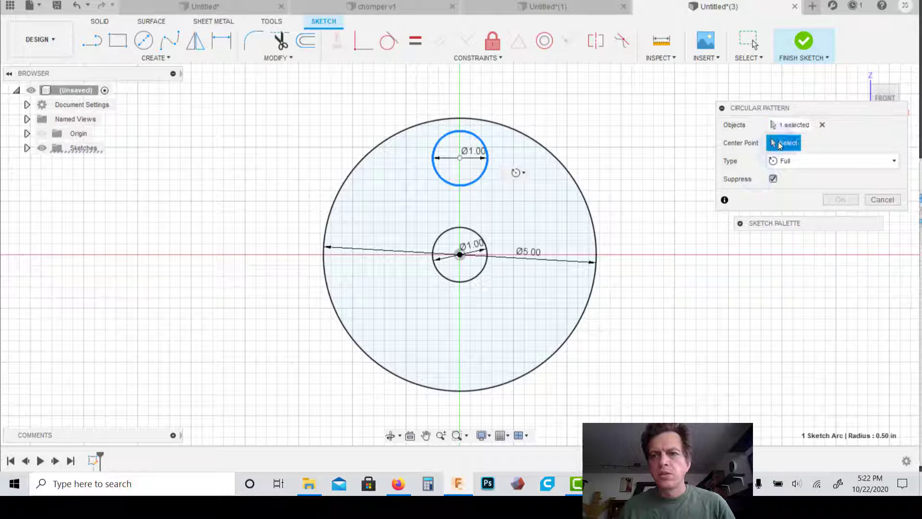
{"action": "left_click", "coordinate": [461, 256]}
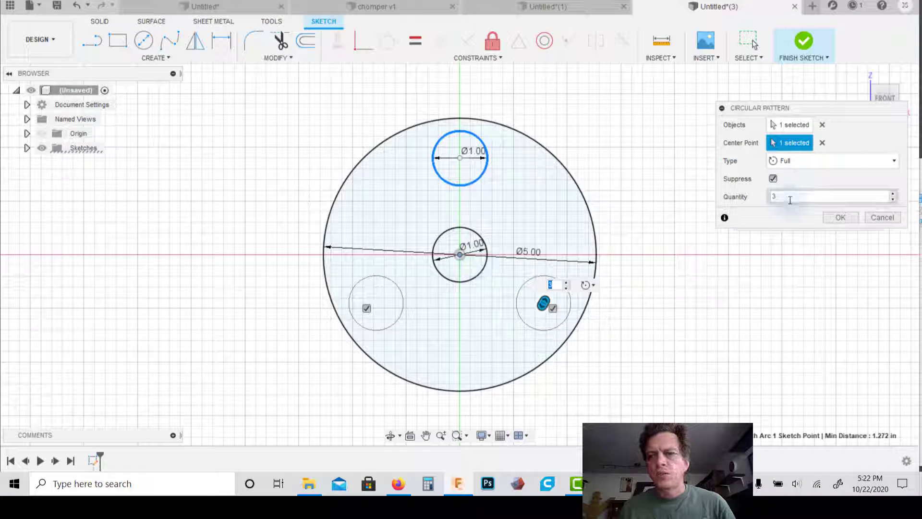
{"action": "double_click", "coordinate": [767, 197]}
{"action": "type", "text": "6"}
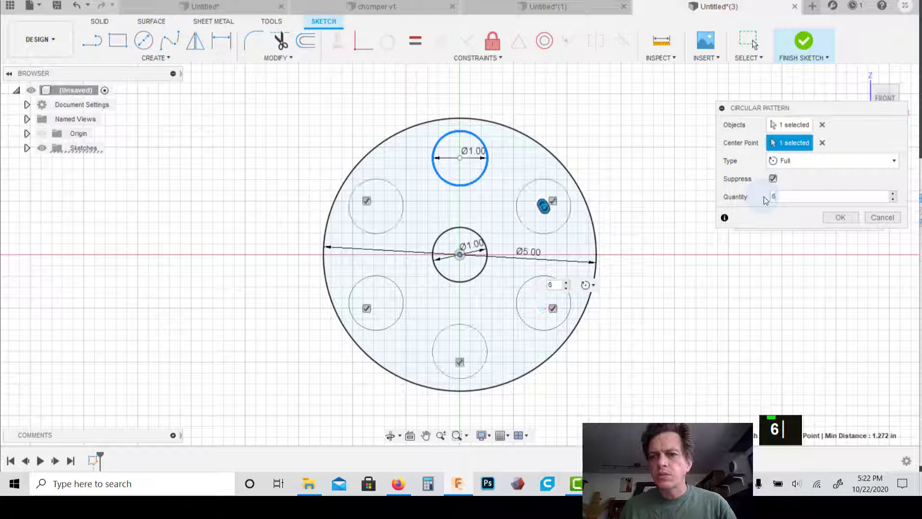
{"action": "left_click", "coordinate": [839, 217]}
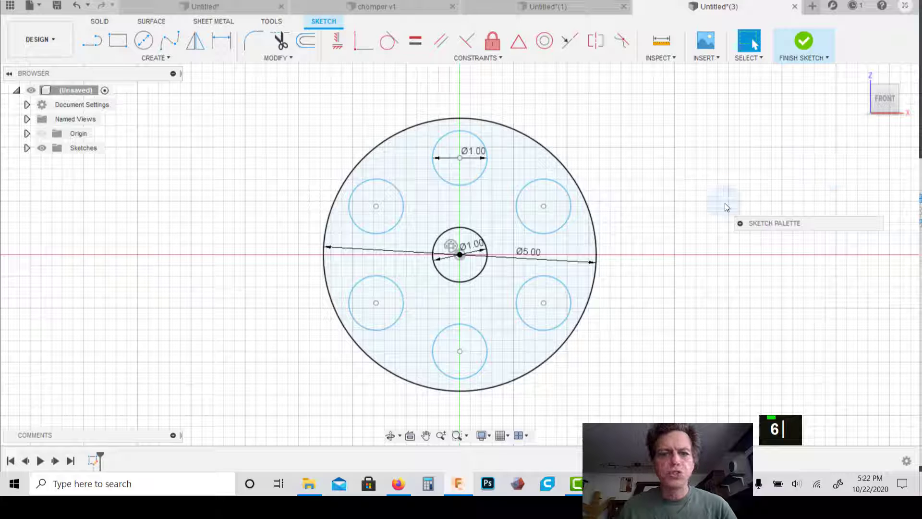
{"action": "left_click", "coordinate": [803, 42]}
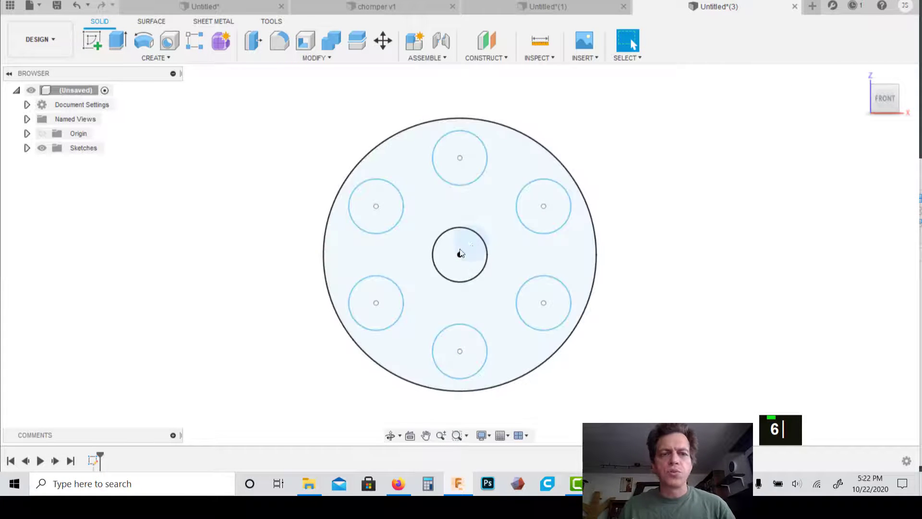
Extrude the centre circle symmetrically with a distance of 7 in as a new body
{"action": "left_click", "coordinate": [118, 40]}
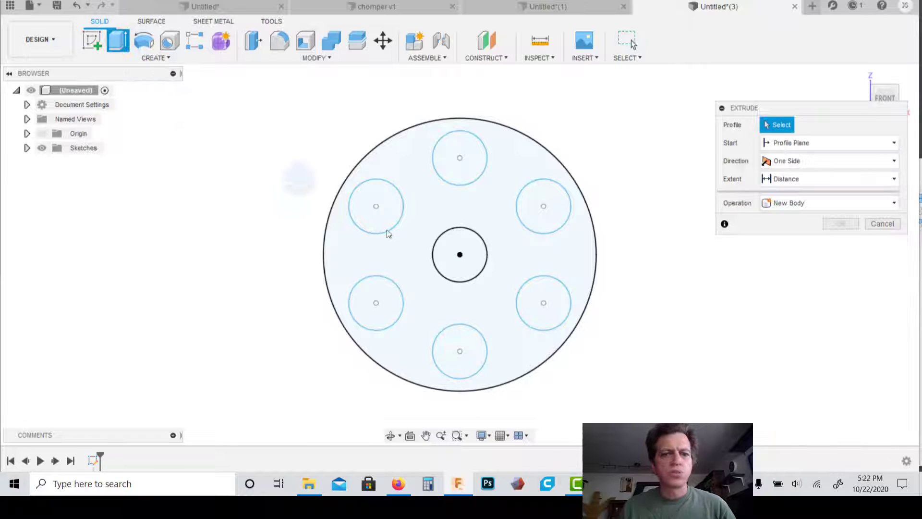
{"action": "left_click", "coordinate": [473, 259]}
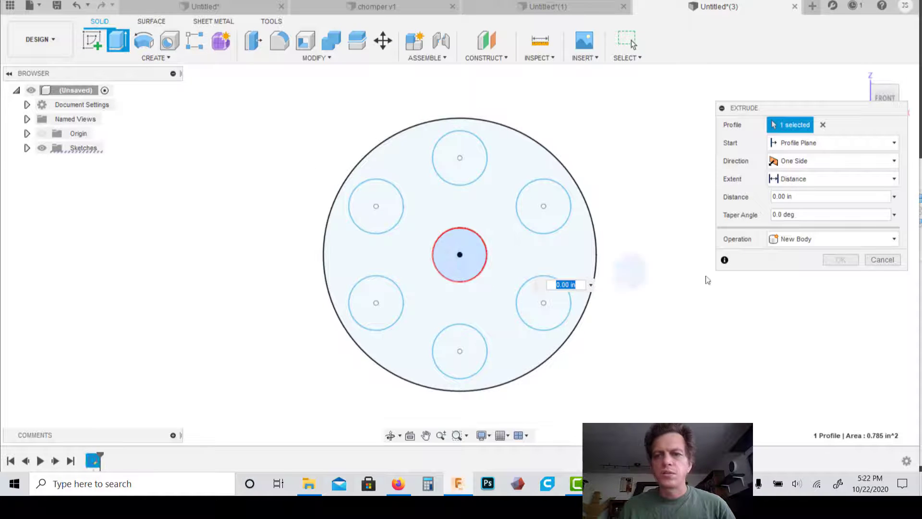
{"action": "left_click", "coordinate": [806, 163]}
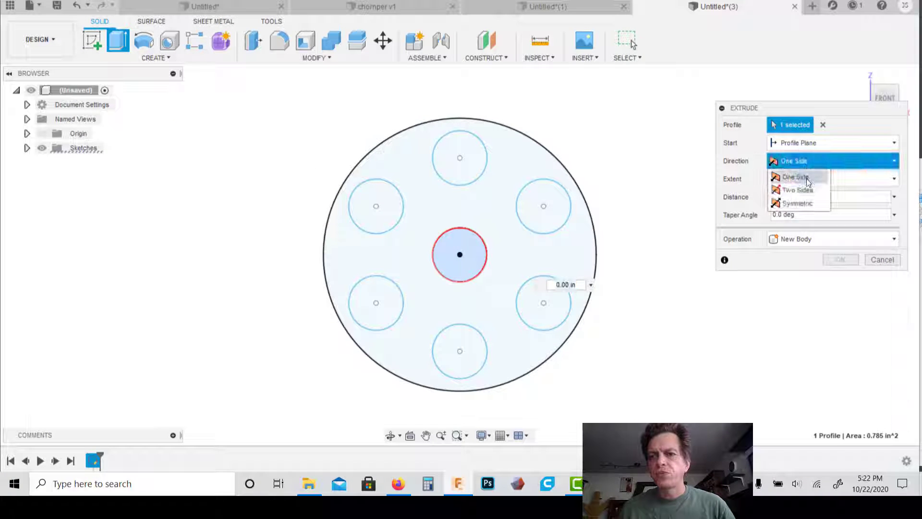
{"action": "left_click", "coordinate": [806, 203]}
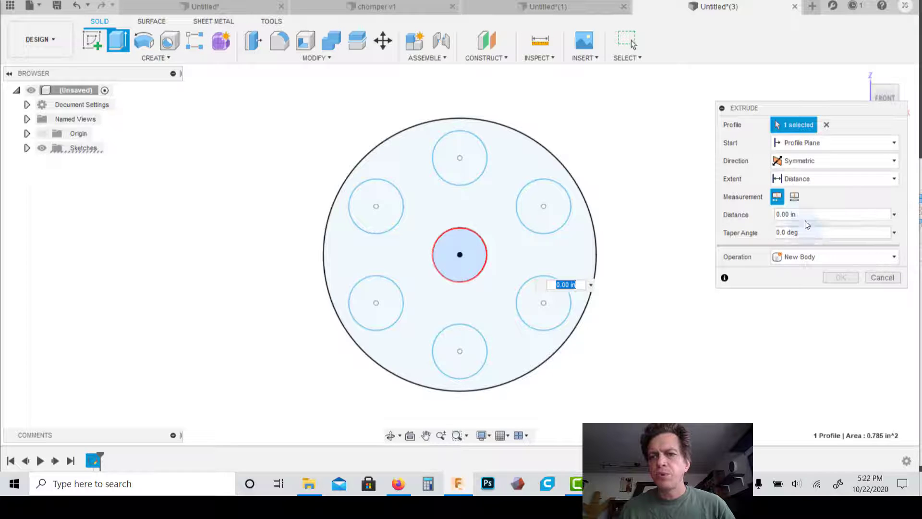
{"action": "left_click", "coordinate": [806, 215]}
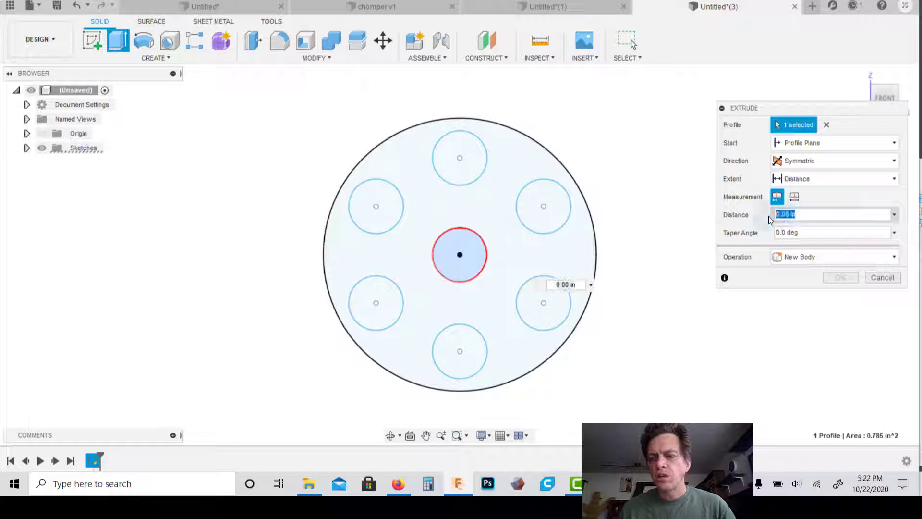
{"action": "type", "text": "7"}
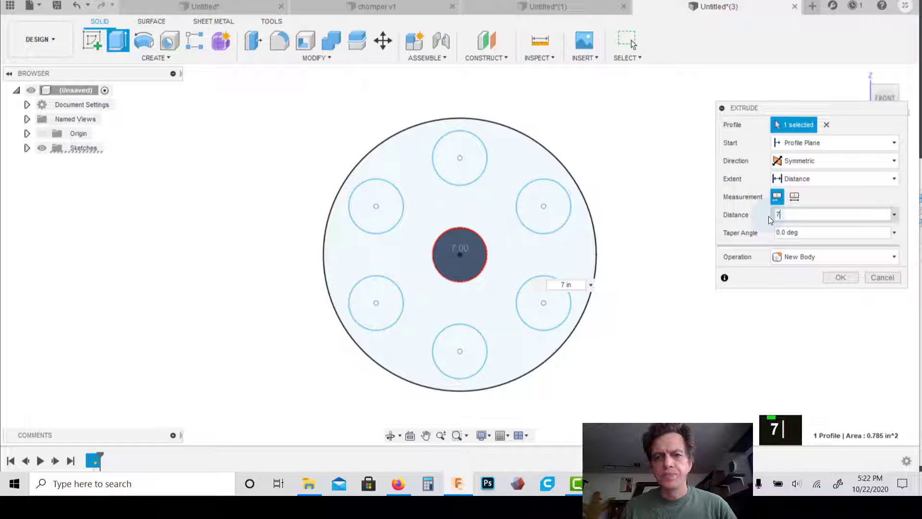
{"action": "key", "text": "Return"}
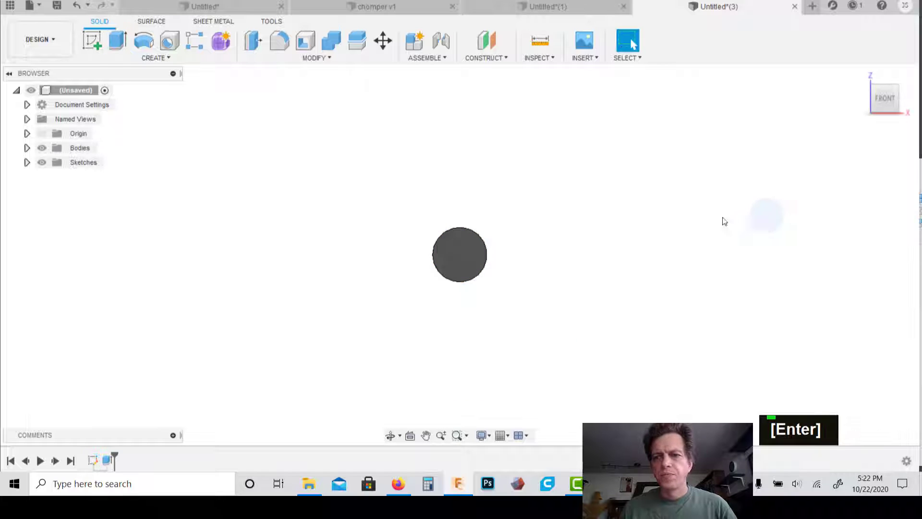
Make the sketch with the patterned circles visible again in the model
{"action": "left_click", "coordinate": [880, 102]}
{"action": "left_click_drag", "start_coordinate": [880, 102], "coordinate": [870, 97]}
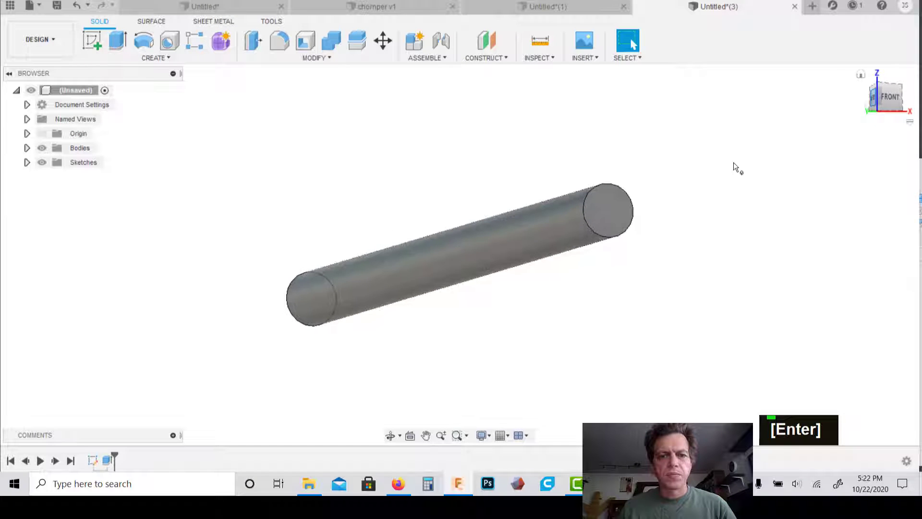
{"action": "left_click", "coordinate": [27, 162]}
{"action": "left_click", "coordinate": [54, 178]}
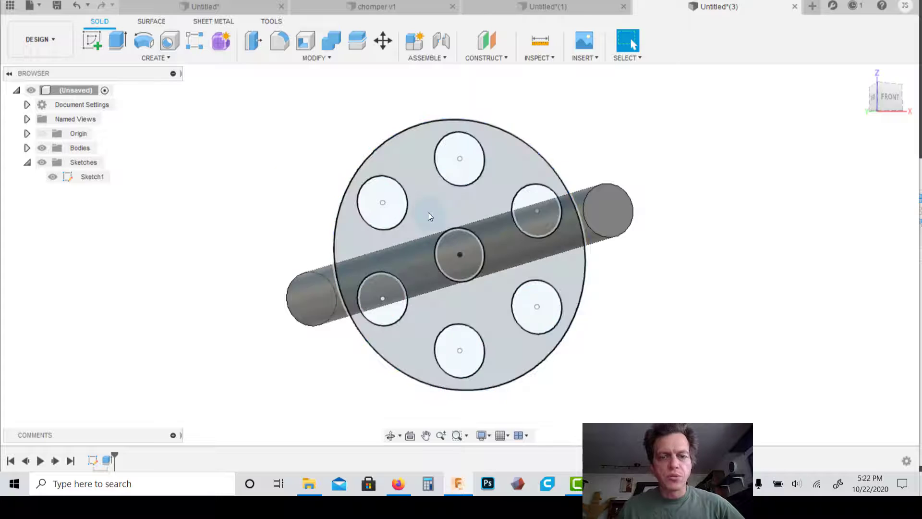
Extrude the disc profile around the seven 1 in circles 1 in to one side as a new body
{"action": "left_click", "coordinate": [118, 41]}
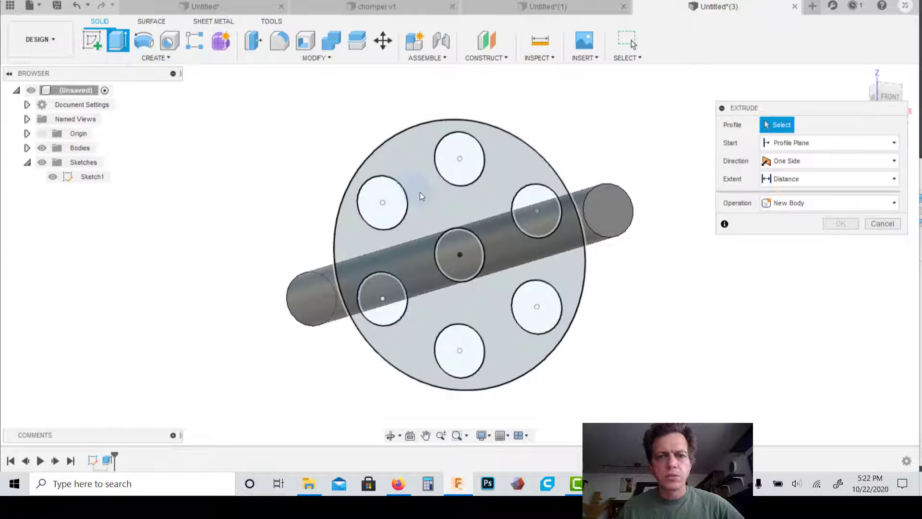
{"action": "left_click", "coordinate": [420, 194]}
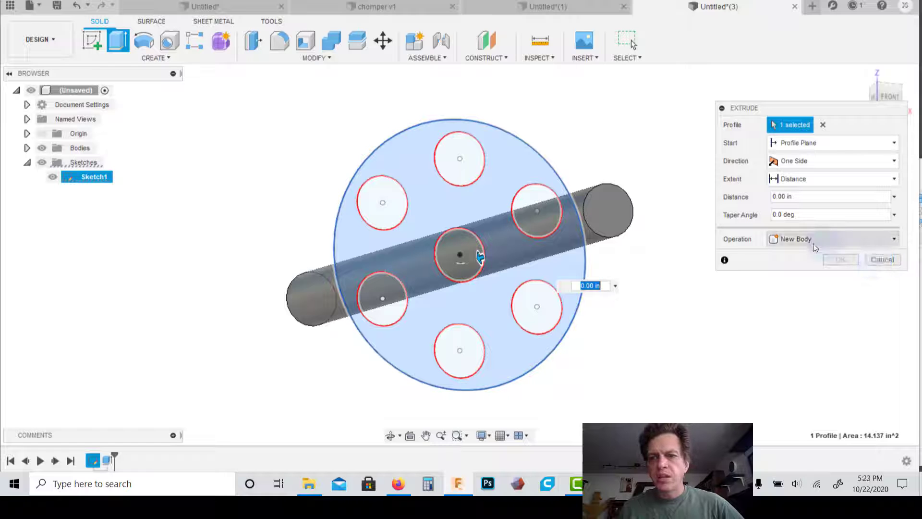
{"action": "left_click", "coordinate": [795, 197]}
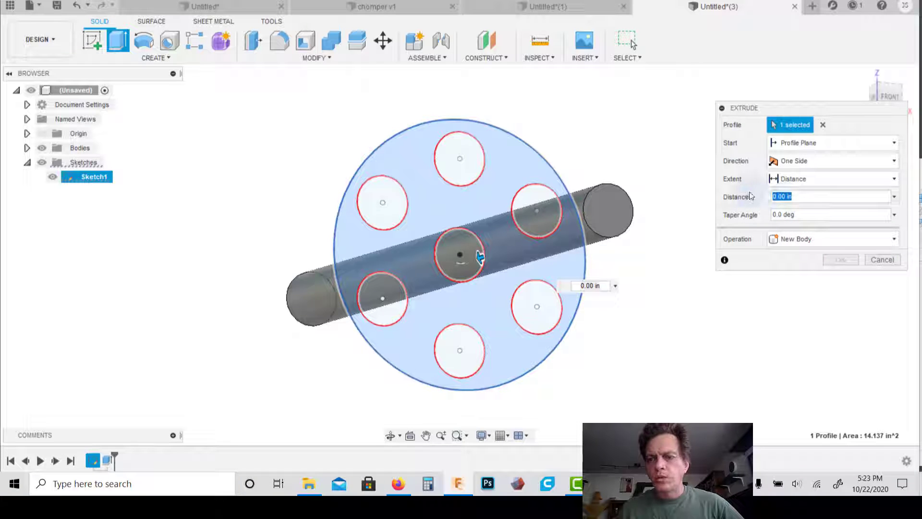
{"action": "type", "text": "1"}
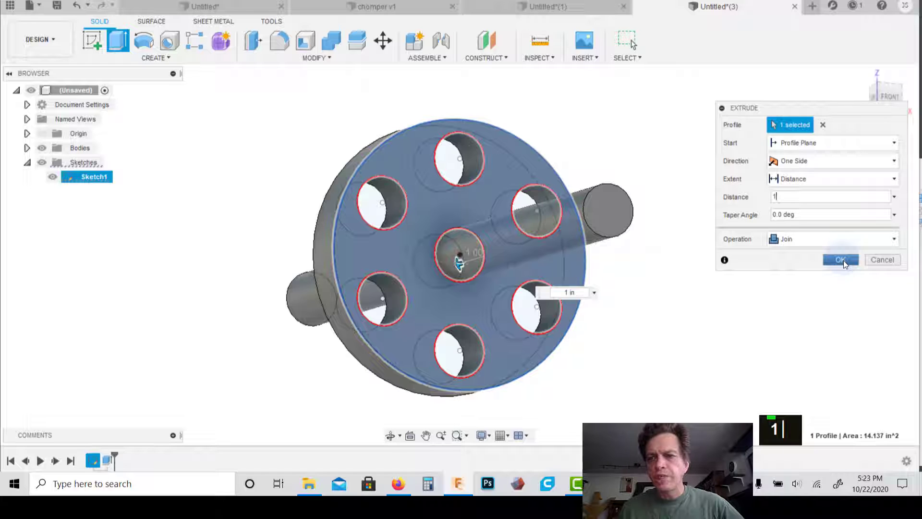
{"action": "left_click", "coordinate": [817, 240]}
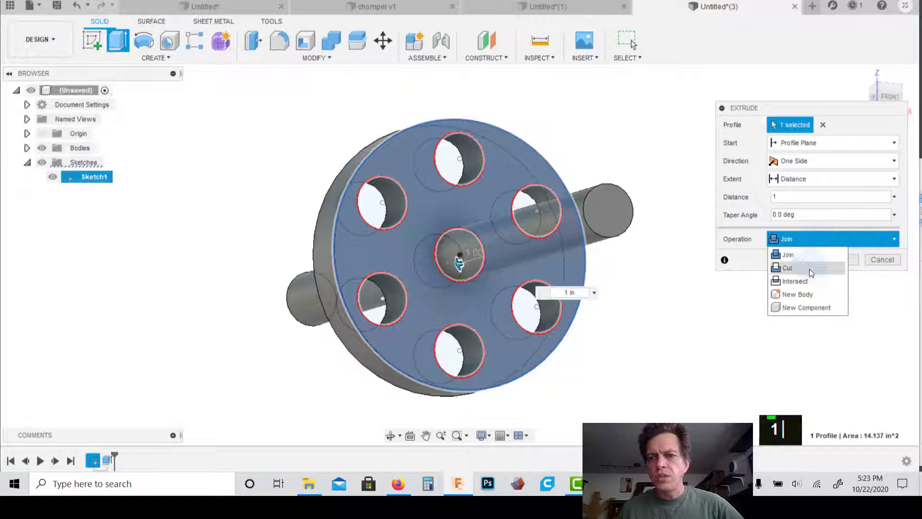
{"action": "left_click", "coordinate": [804, 295]}
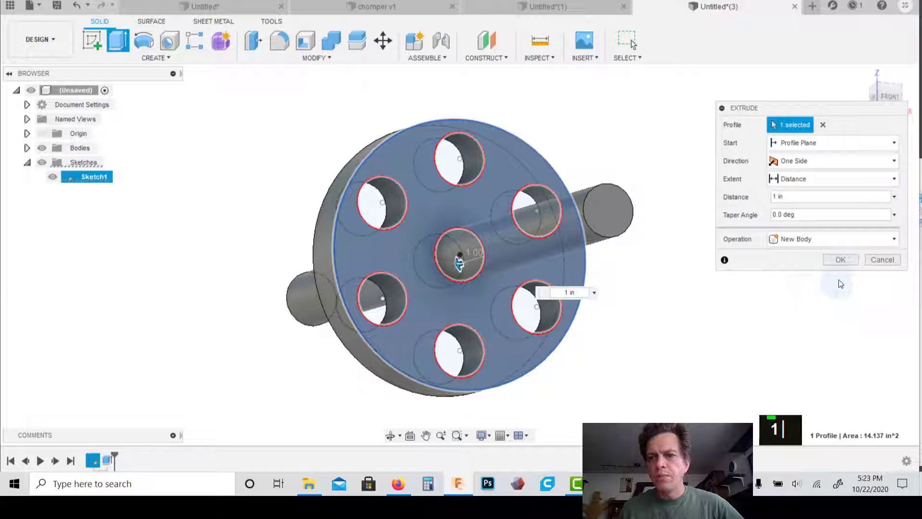
{"action": "left_click", "coordinate": [840, 259]}
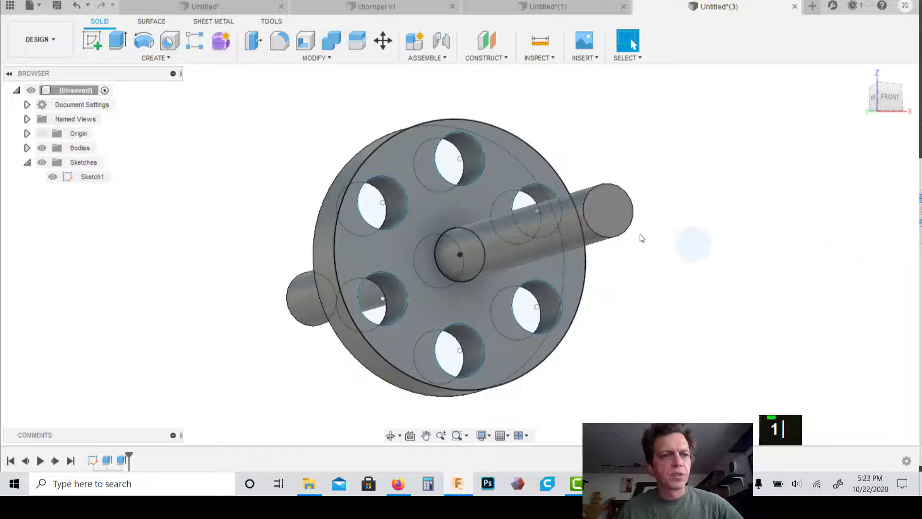
Create a separate component from each body, first from the rod and then from the disc
{"action": "left_click", "coordinate": [27, 148]}
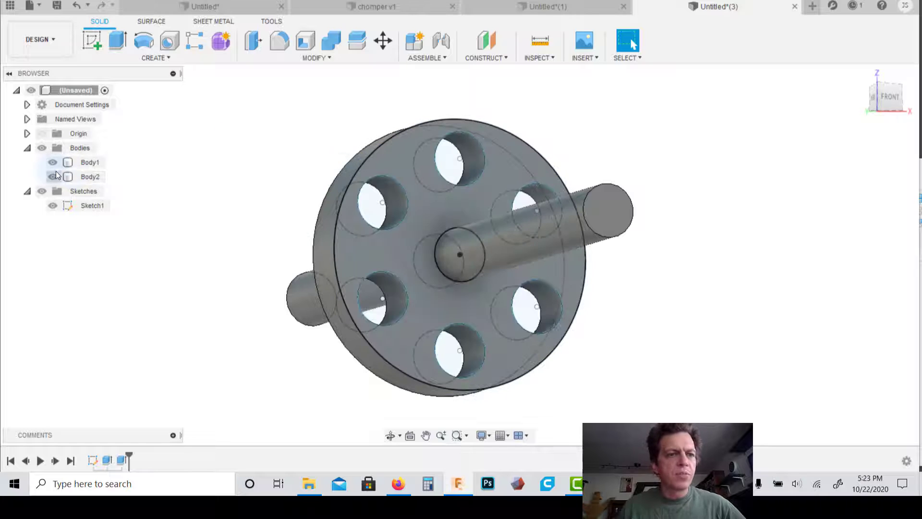
{"action": "right_click", "coordinate": [83, 166]}
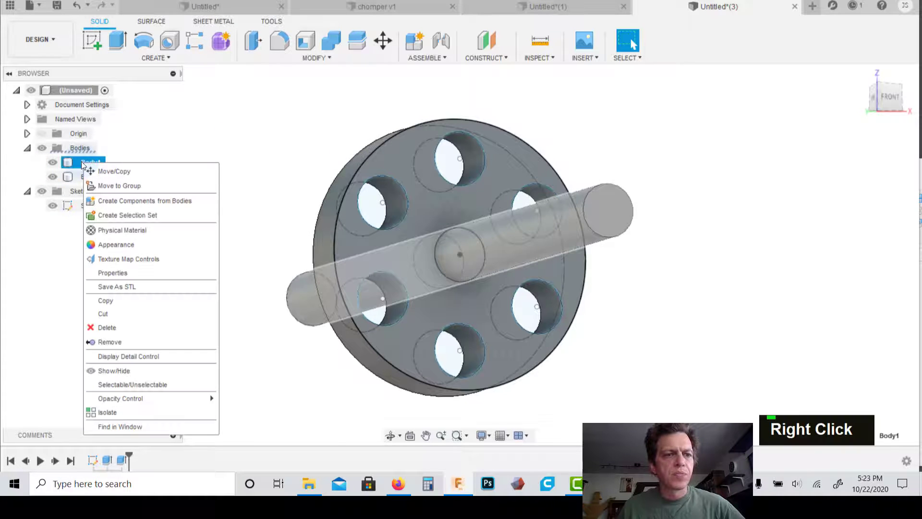
{"action": "left_click", "coordinate": [121, 204]}
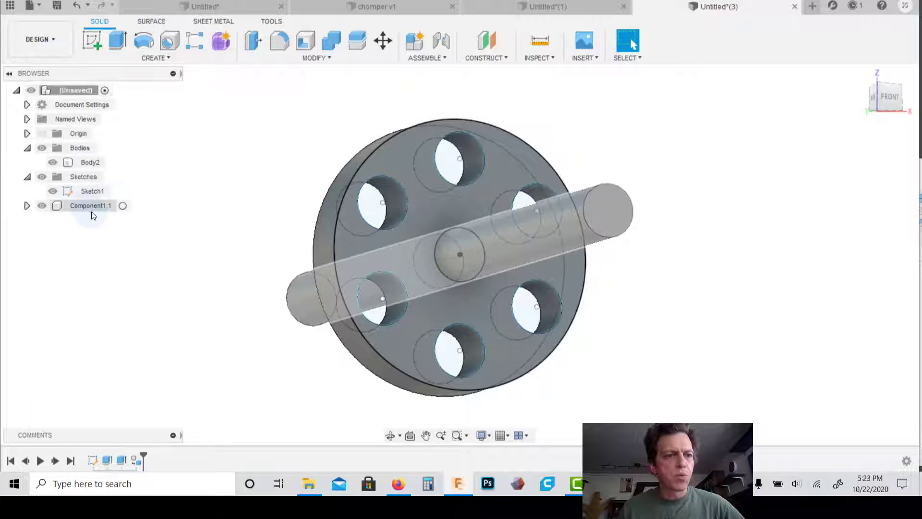
{"action": "right_click", "coordinate": [88, 163]}
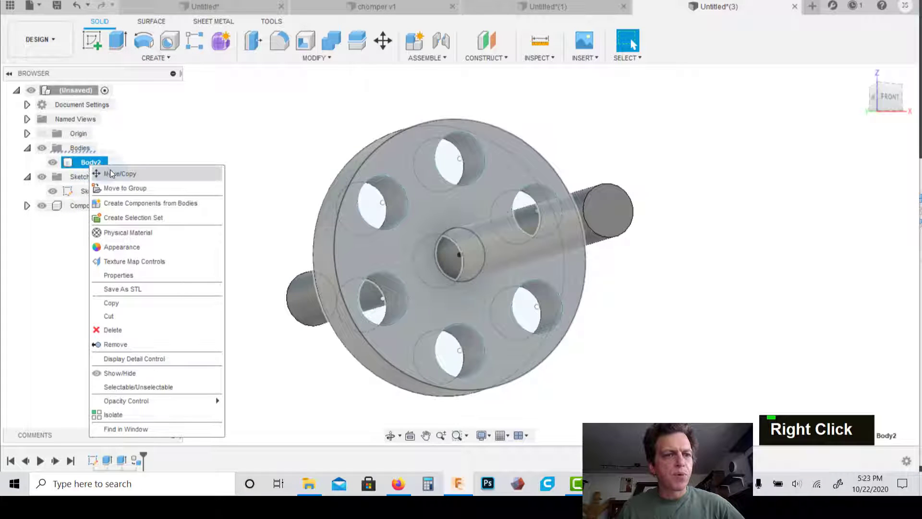
{"action": "left_click", "coordinate": [122, 206]}
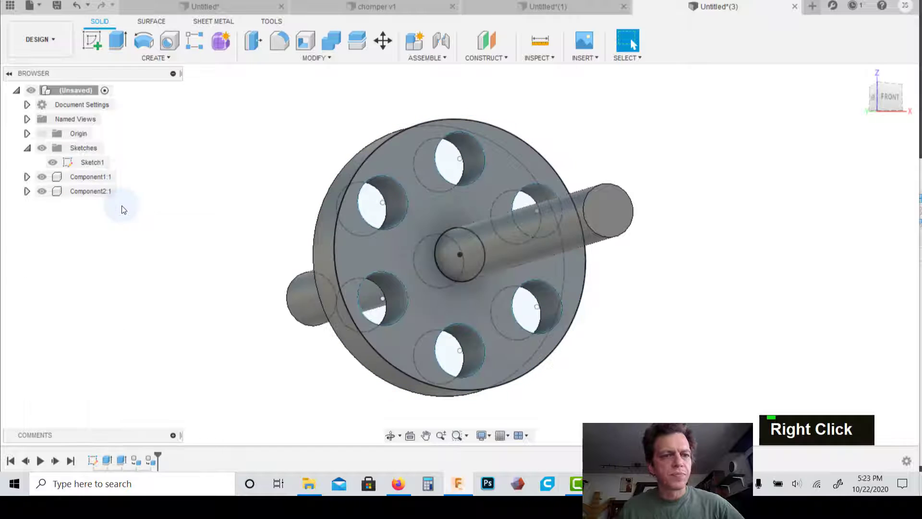
{"action": "left_click", "coordinate": [27, 192]}
{"action": "left_click", "coordinate": [27, 191]}
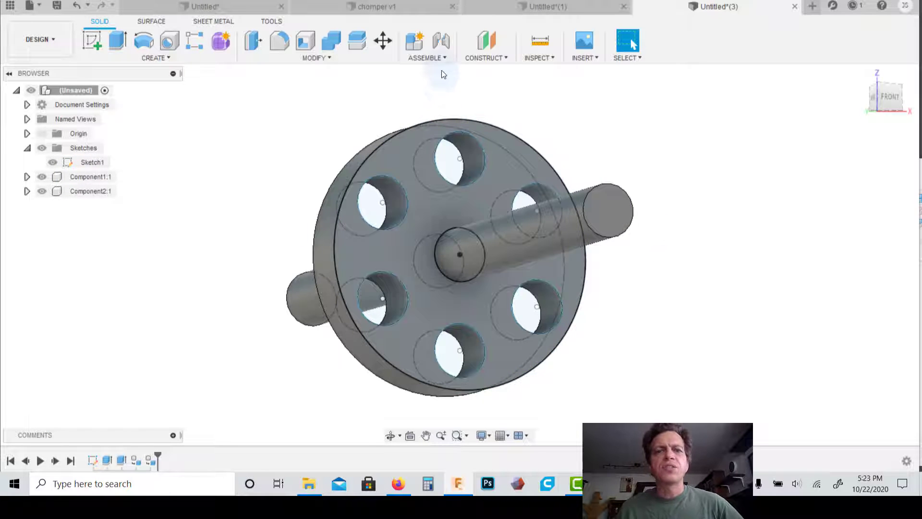
Create an as-built revolute joint between the rod and disc components, snapped to the centre of the disc and rotating about the Z axis
{"action": "left_click", "coordinate": [442, 62]}
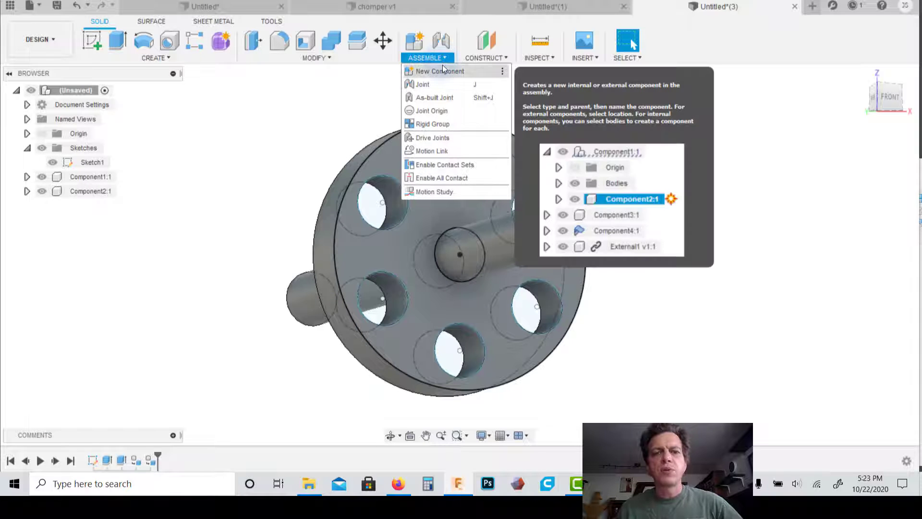
{"action": "left_click", "coordinate": [440, 97]}
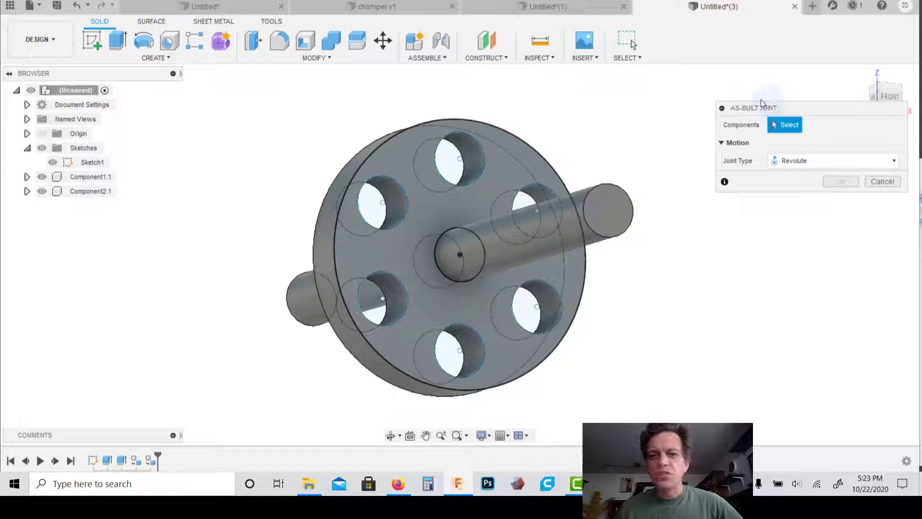
{"action": "left_click", "coordinate": [76, 178]}
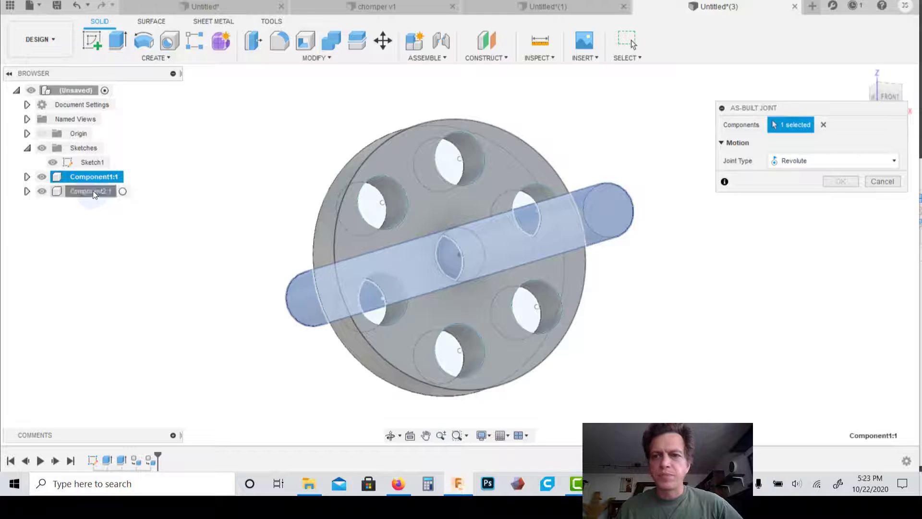
{"action": "left_click", "coordinate": [93, 191]}
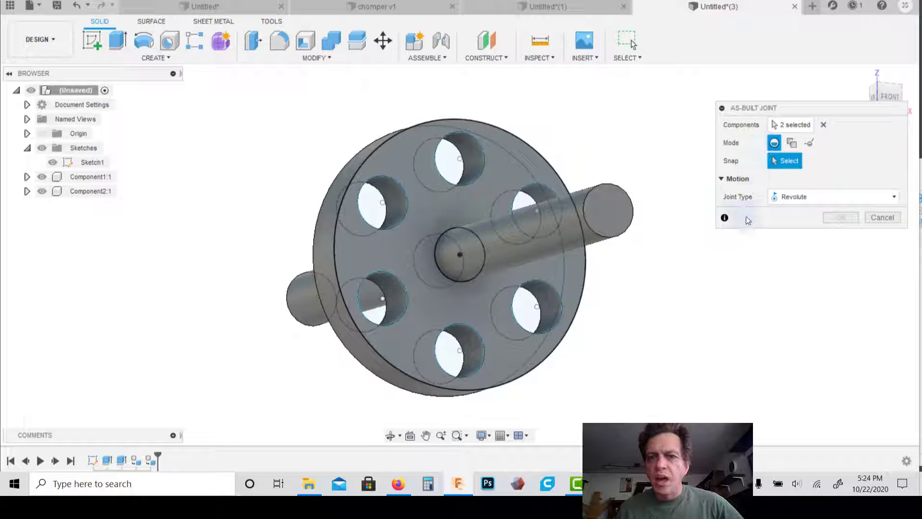
{"action": "left_click", "coordinate": [791, 197]}
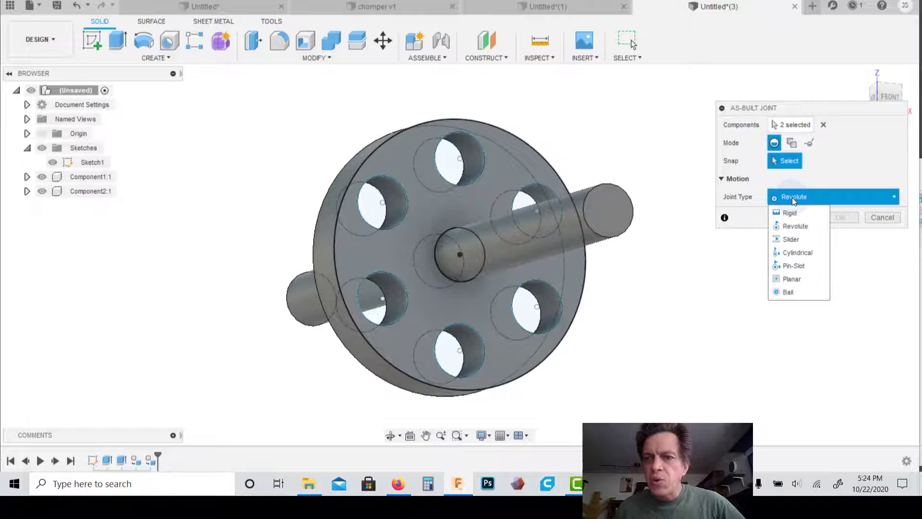
{"action": "left_click", "coordinate": [802, 226]}
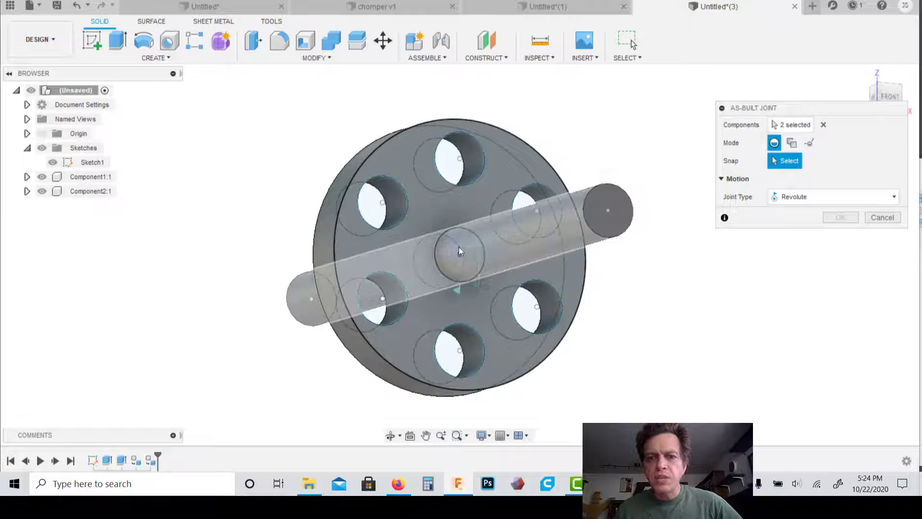
{"action": "left_click", "coordinate": [466, 259]}
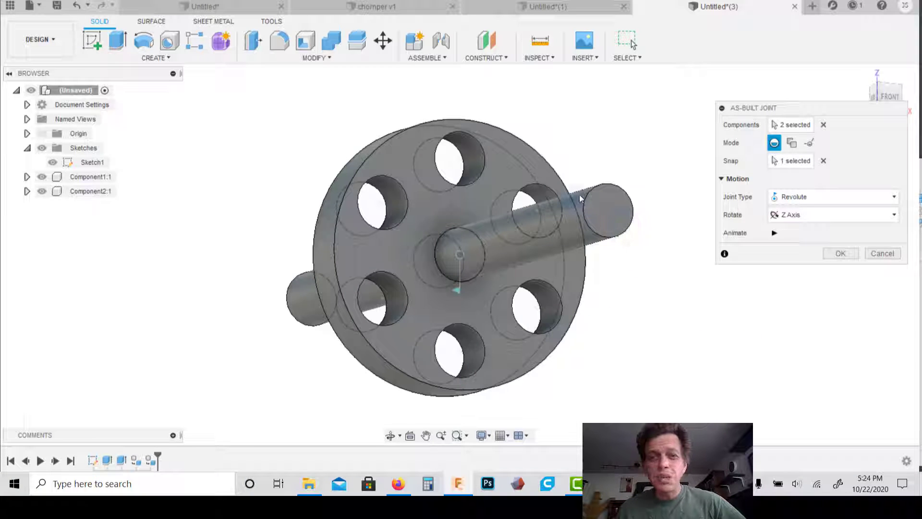
{"action": "left_click", "coordinate": [841, 254]}
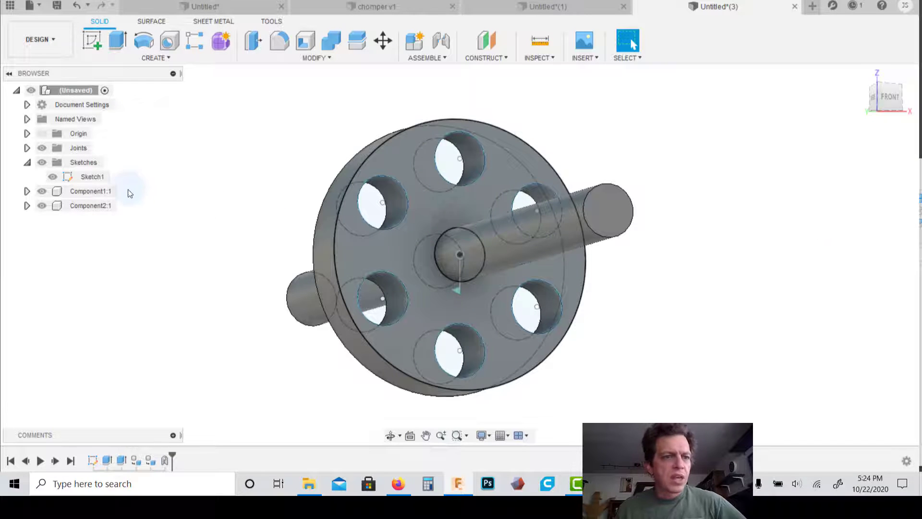
Ground the rod component and rotate the disc around it to test the revolute joint
{"action": "right_click", "coordinate": [100, 191]}
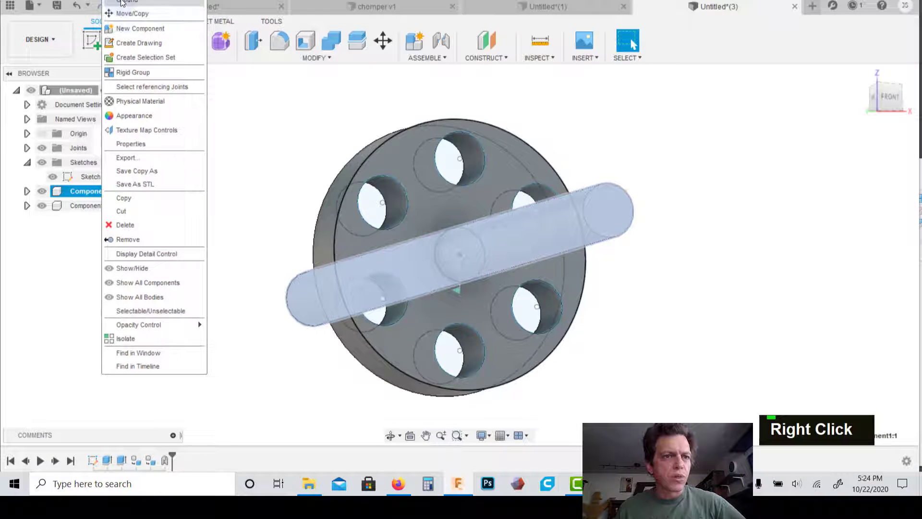
{"action": "left_click", "coordinate": [120, 4]}
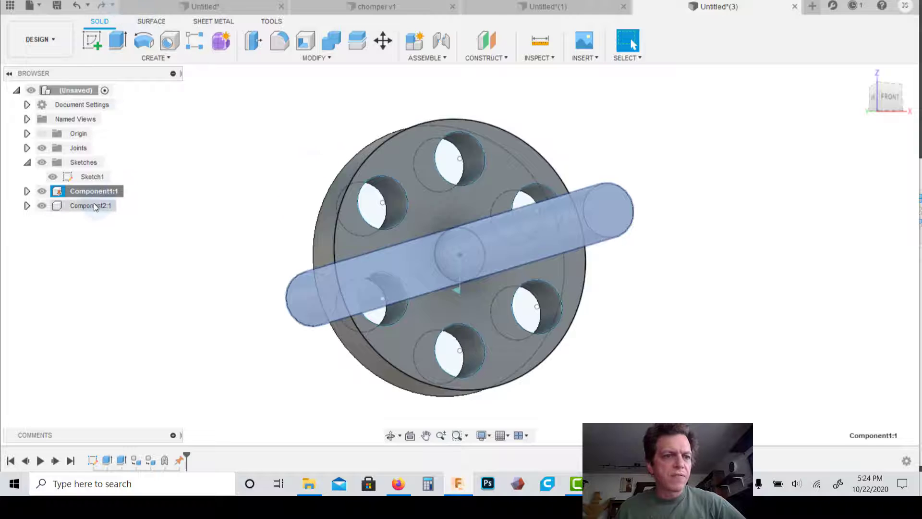
{"action": "right_click", "coordinate": [93, 206]}
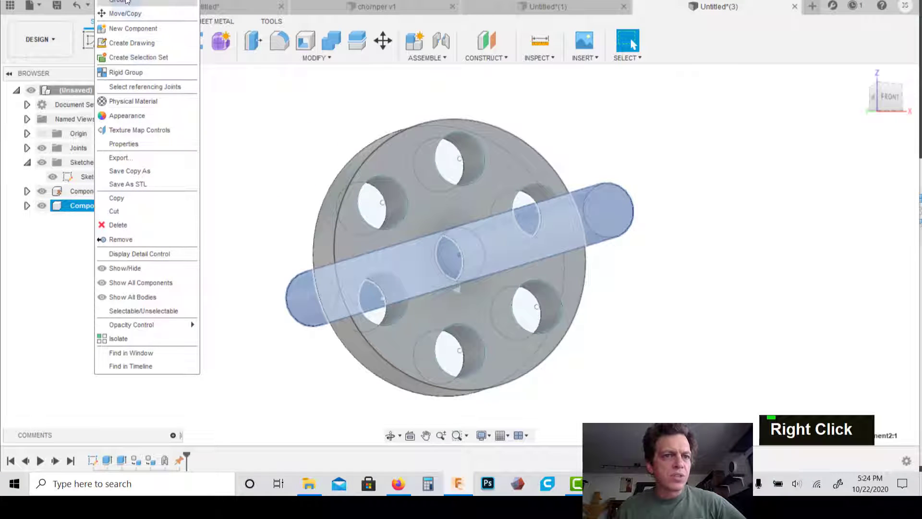
{"action": "left_click", "coordinate": [268, 143]}
{"action": "left_click_drag", "start_coordinate": [396, 164], "coordinate": [370, 313]}
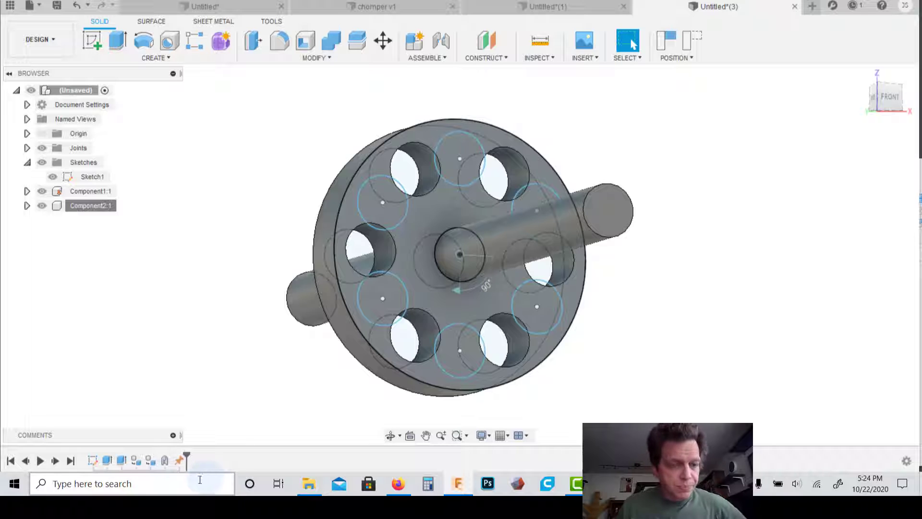
Edit the as-built revolute joint and try the Slider motion along the X axis and along the Z axis
{"action": "right_click", "coordinate": [165, 462]}
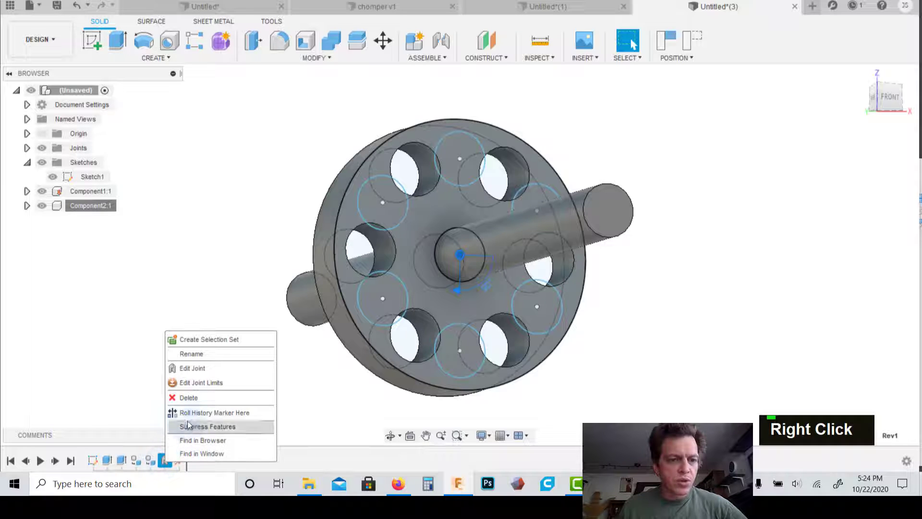
{"action": "left_click", "coordinate": [198, 370]}
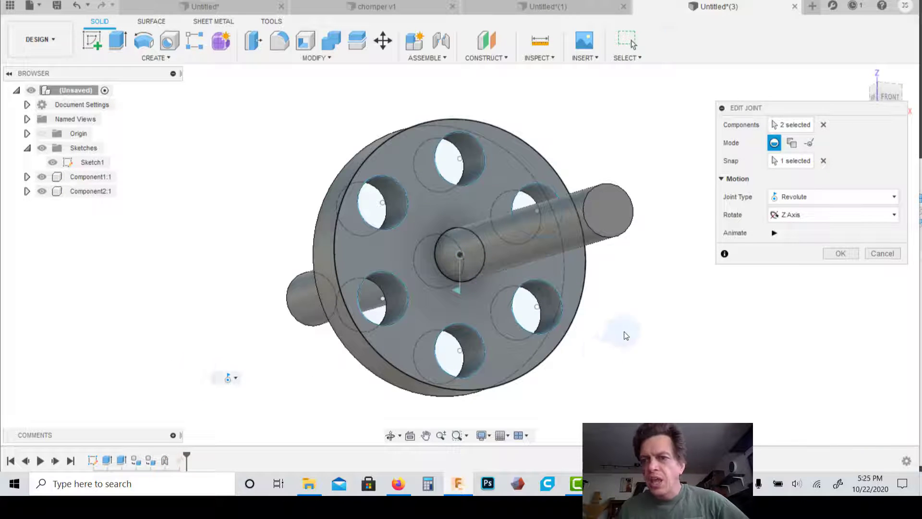
{"action": "left_click", "coordinate": [792, 202]}
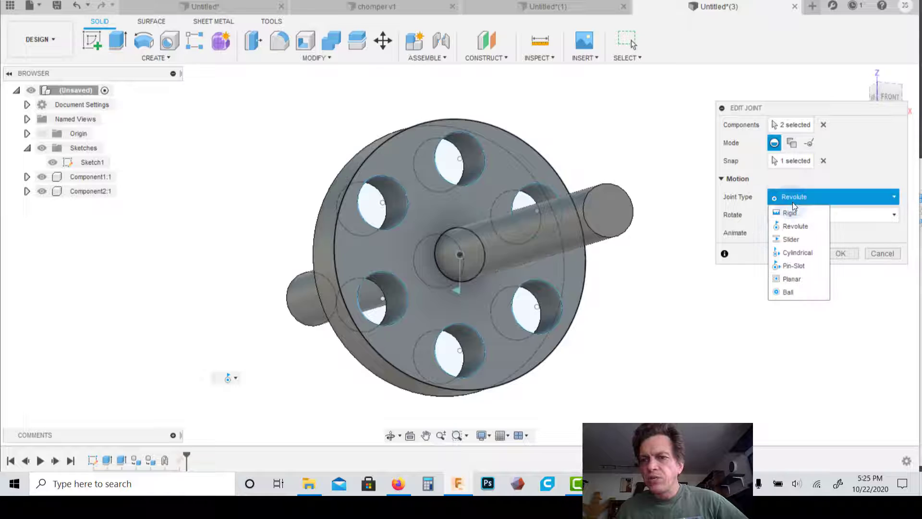
{"action": "left_click", "coordinate": [799, 238]}
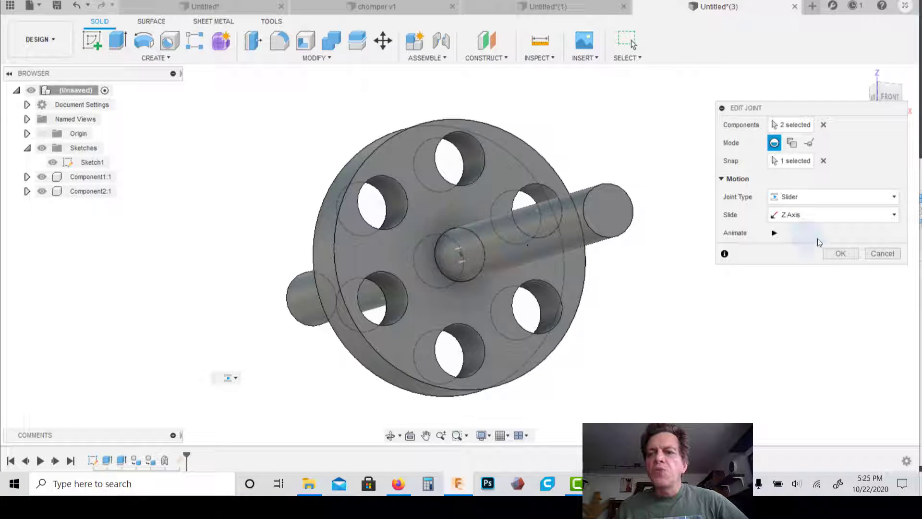
{"action": "left_click", "coordinate": [806, 217]}
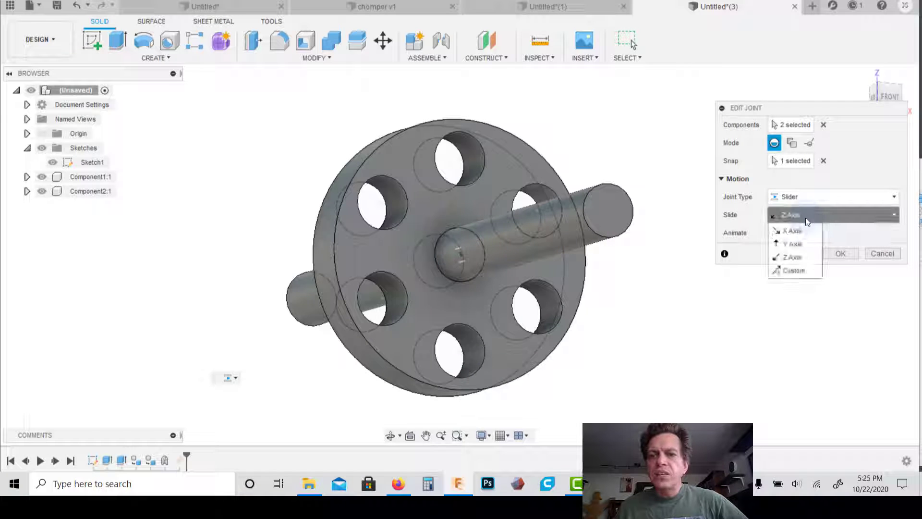
{"action": "left_click", "coordinate": [802, 232]}
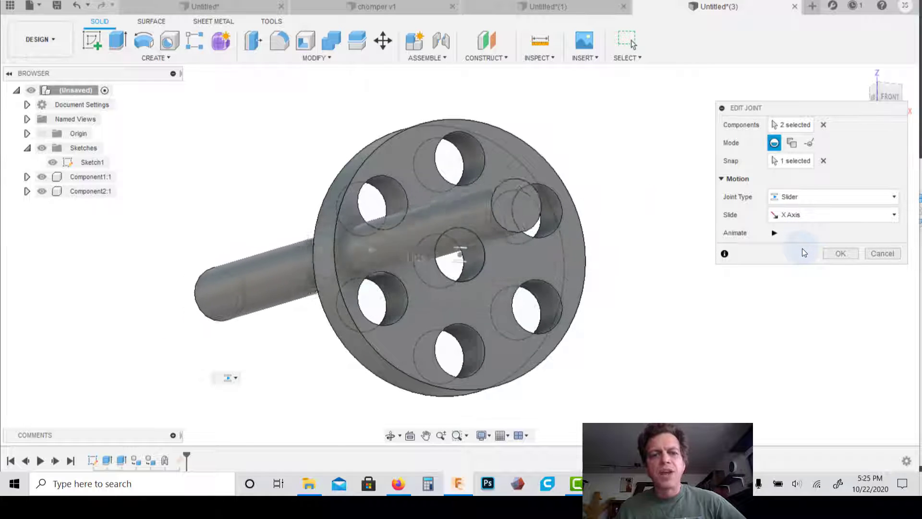
{"action": "left_click", "coordinate": [806, 220]}
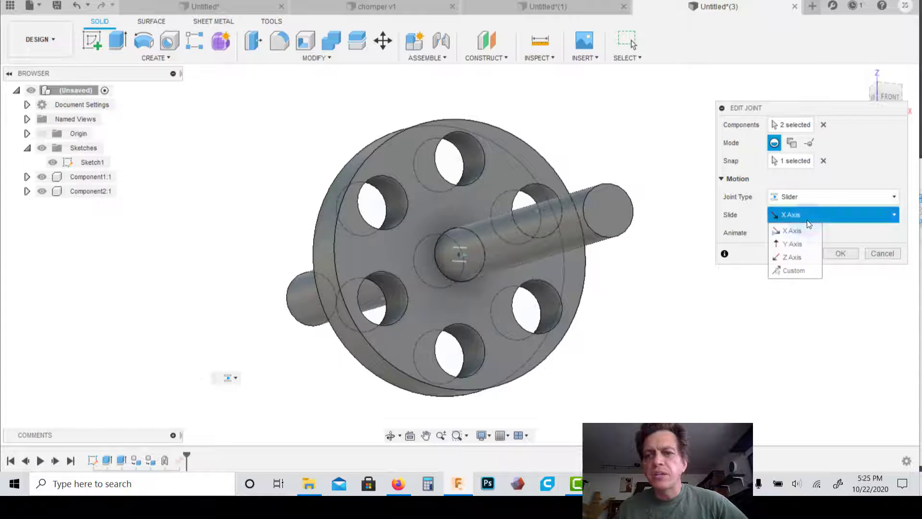
{"action": "left_click", "coordinate": [804, 256]}
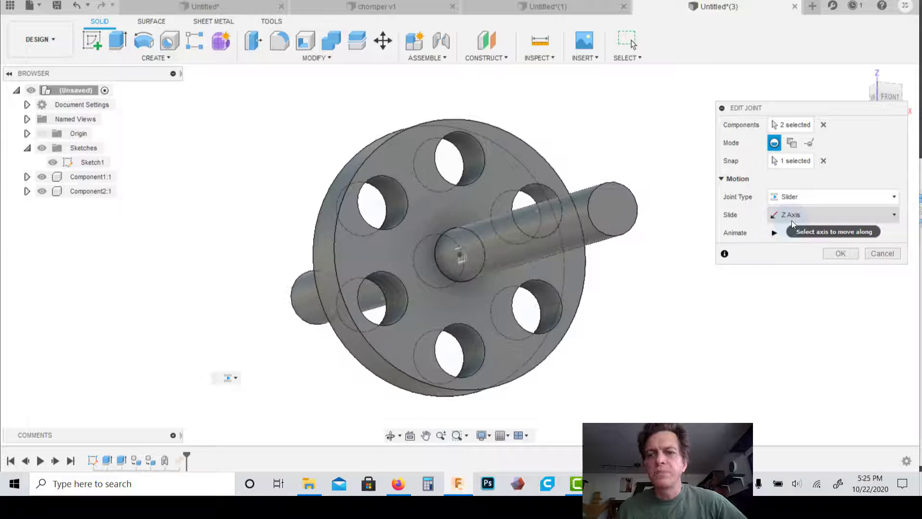
Set the joint type to Cylindrical with the Z axis and apply the edit
{"action": "left_click", "coordinate": [815, 203]}
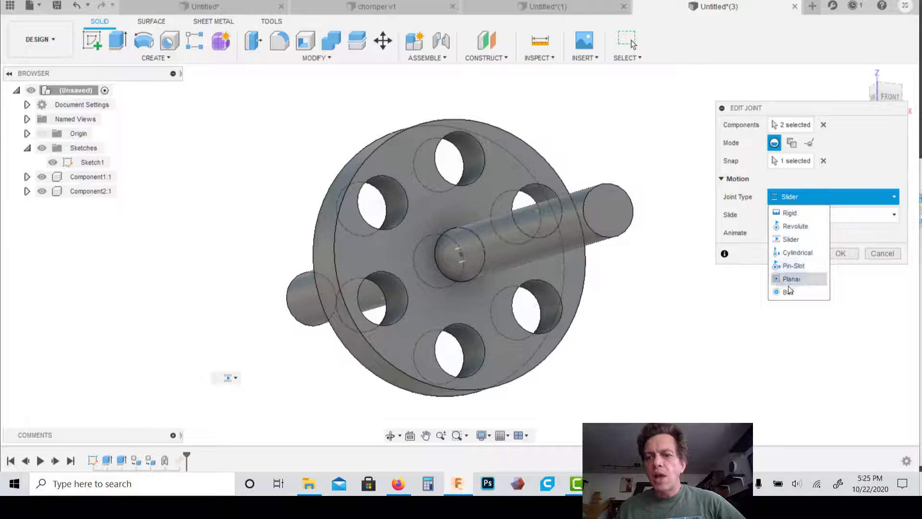
{"action": "left_click", "coordinate": [795, 253]}
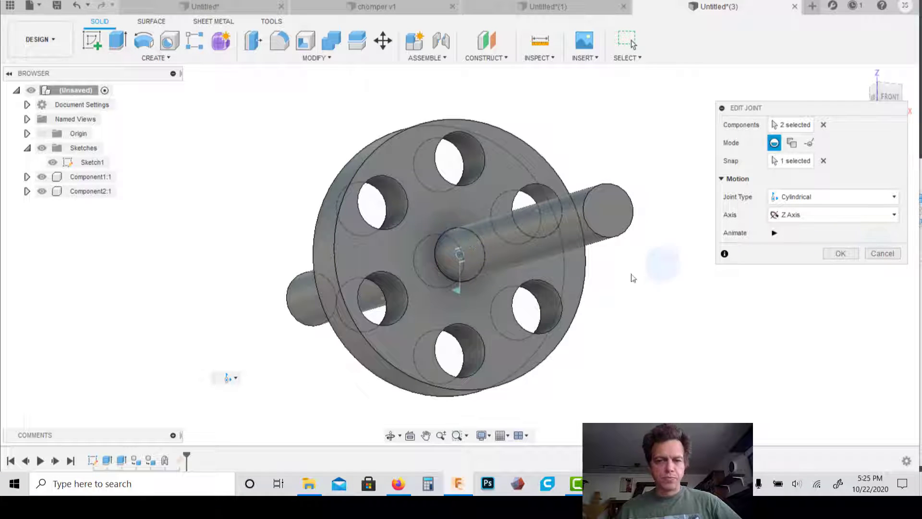
{"action": "left_click", "coordinate": [841, 254]}
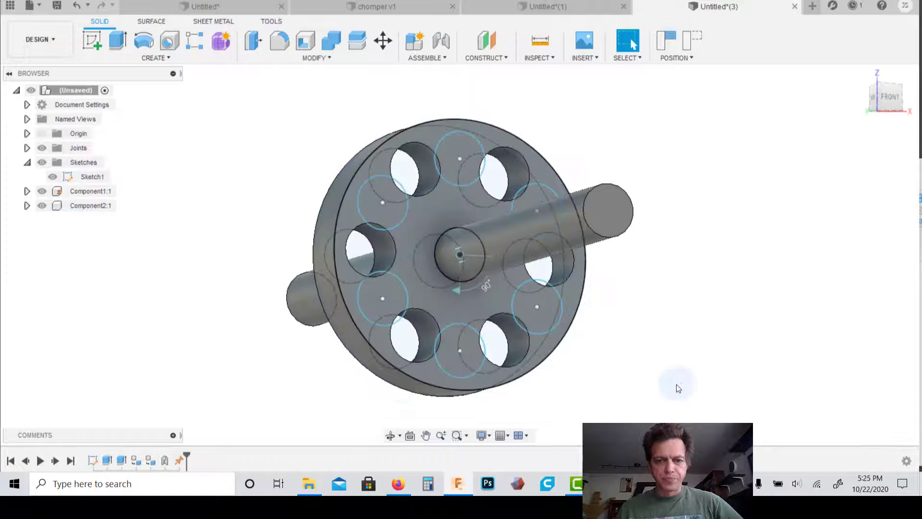
Select the disc component and move it relative to the grounded rod to test the cylindrical joint
{"action": "key", "text": "Escape"}
{"action": "left_click_drag", "start_coordinate": [572, 303], "coordinate": [569, 312]}
{"action": "left_click", "coordinate": [90, 192]}
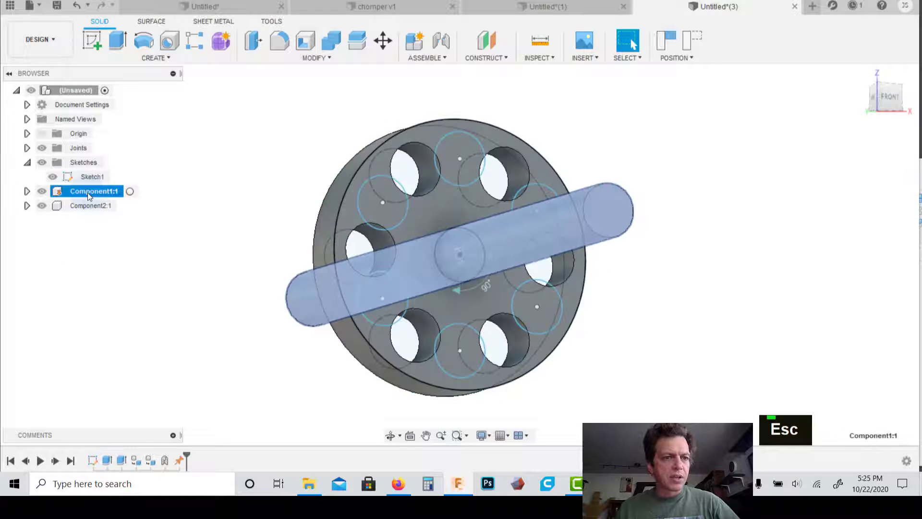
{"action": "left_click", "coordinate": [88, 207]}
{"action": "right_click", "coordinate": [94, 205]}
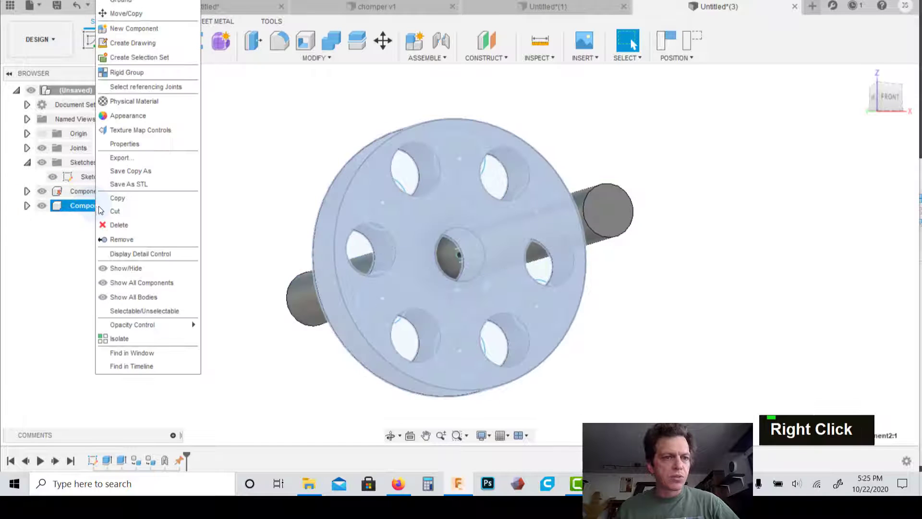
{"action": "left_click", "coordinate": [262, 150]}
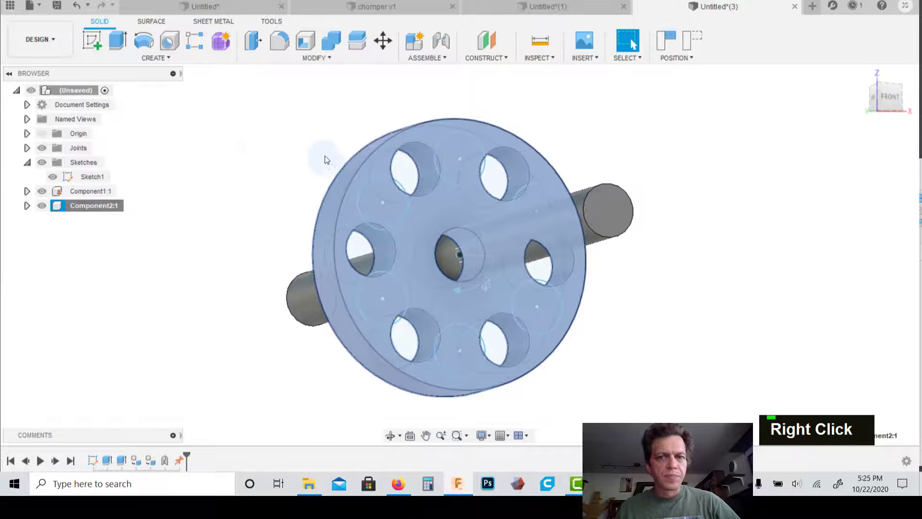
{"action": "left_click_drag", "start_coordinate": [426, 131], "coordinate": [688, 197]}
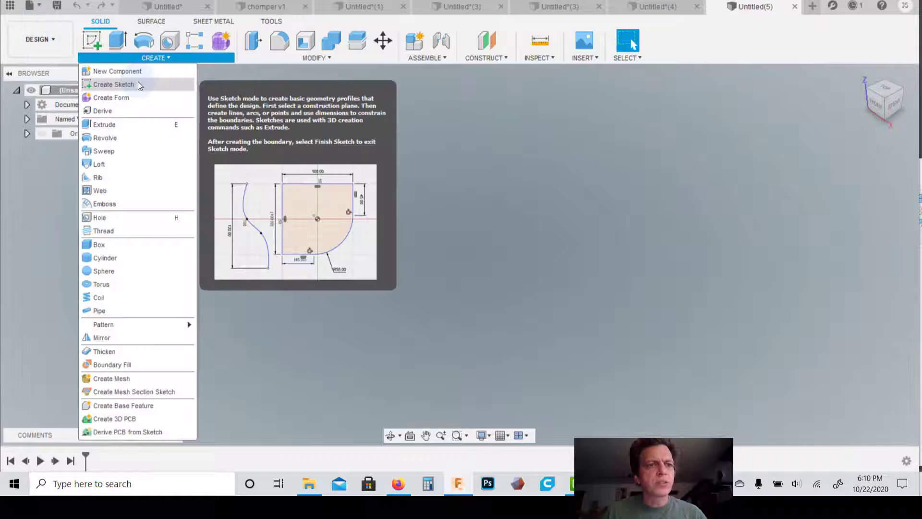
Start a sketch on the front plane and draw concentric circles of 1 in and 2 in diameter centred on the origin
{"action": "left_click", "coordinate": [137, 81]}
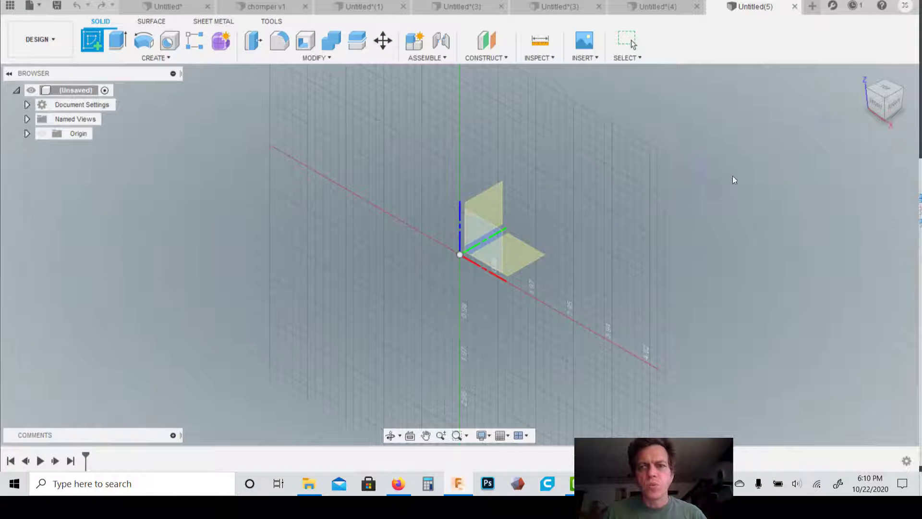
{"action": "left_click", "coordinate": [878, 106]}
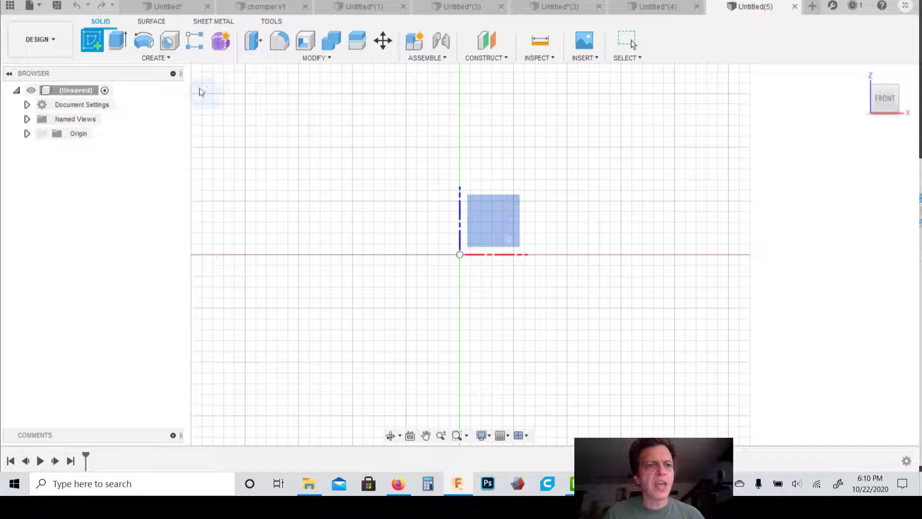
{"action": "key", "text": "c"}
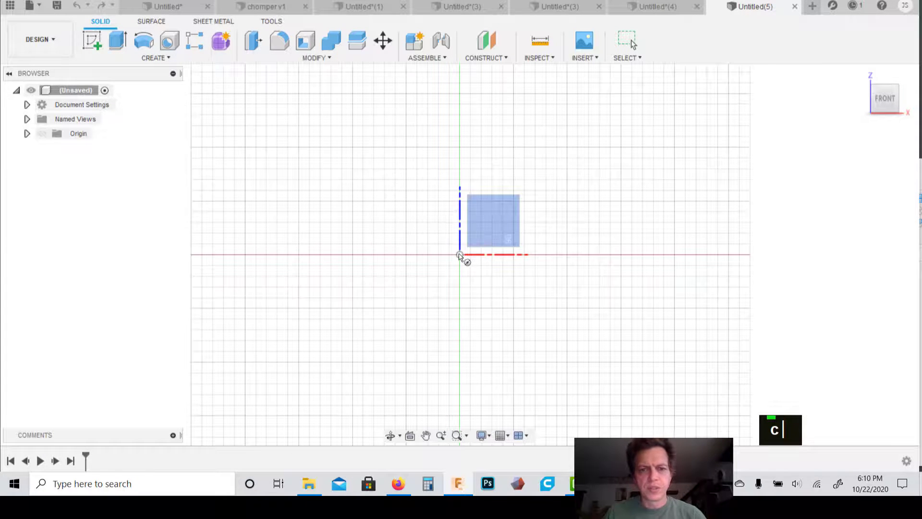
{"action": "left_click", "coordinate": [459, 256]}
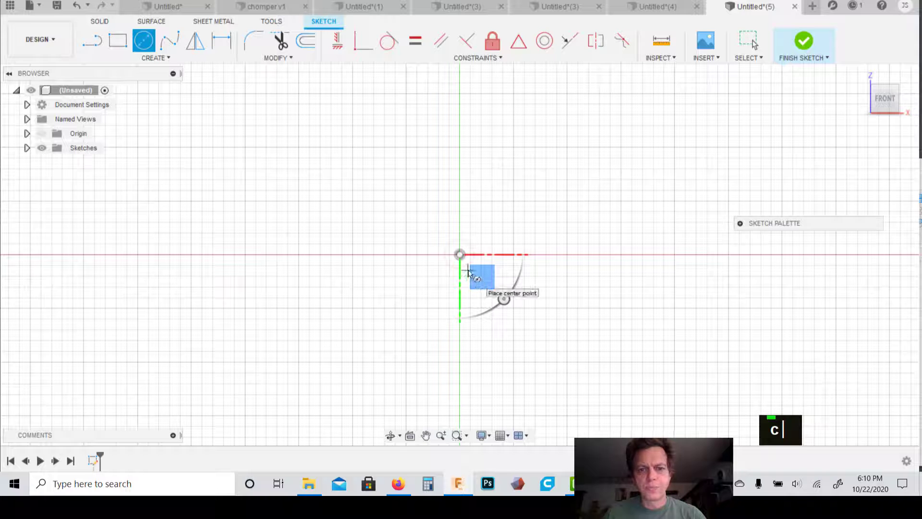
{"action": "left_click", "coordinate": [459, 255]}
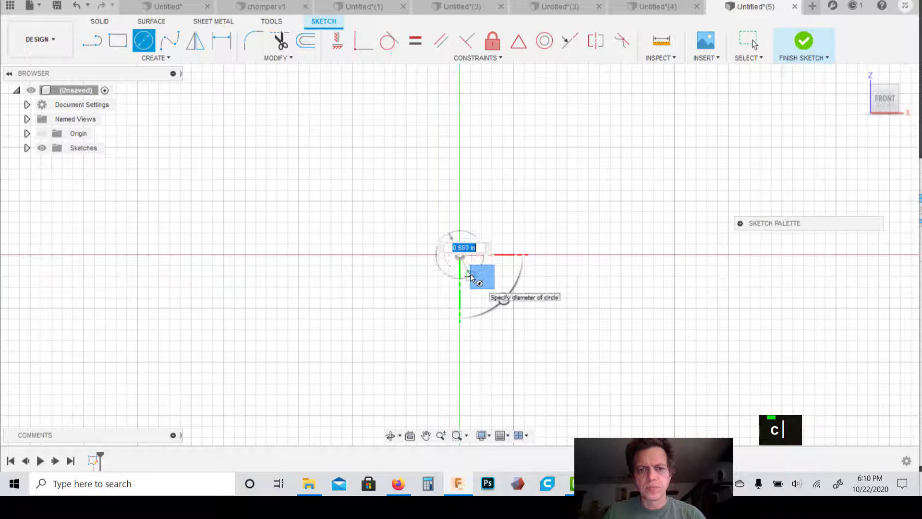
{"action": "type", "text": "1"}
{"action": "key", "text": "Return"}
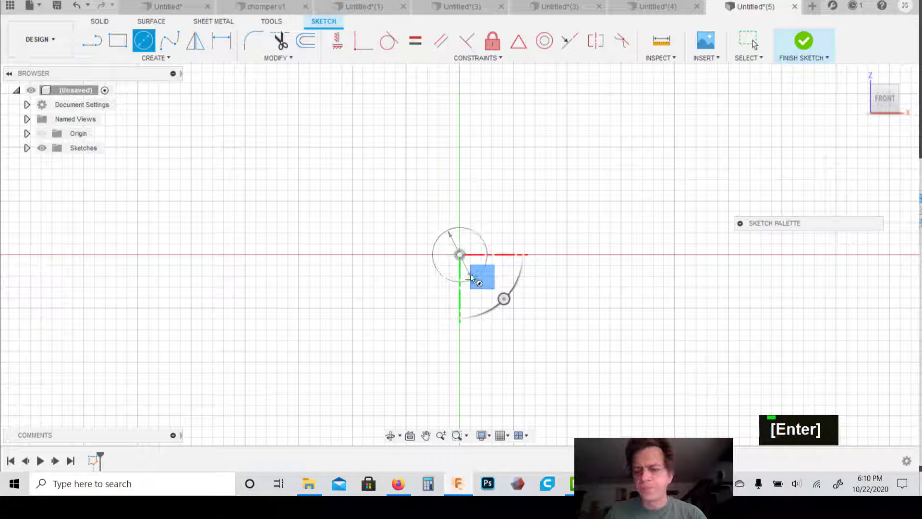
{"action": "key", "text": "c"}
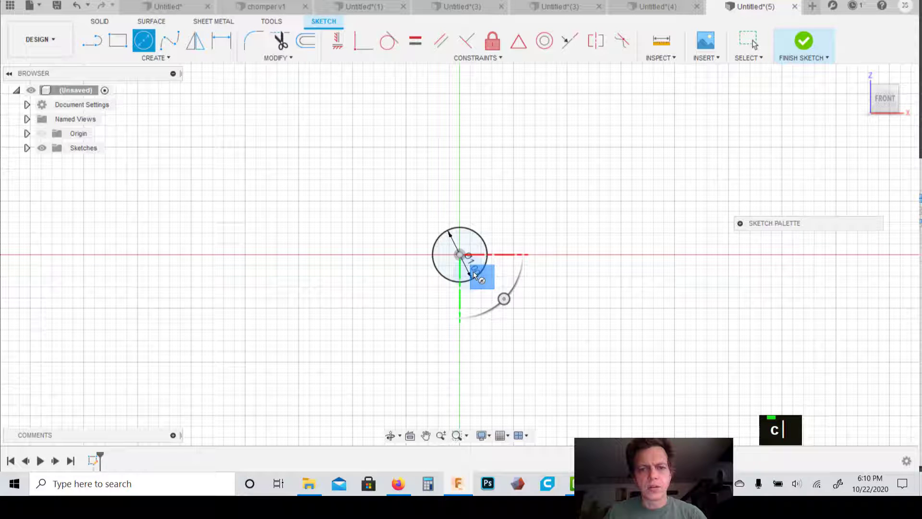
{"action": "left_click", "coordinate": [460, 254]}
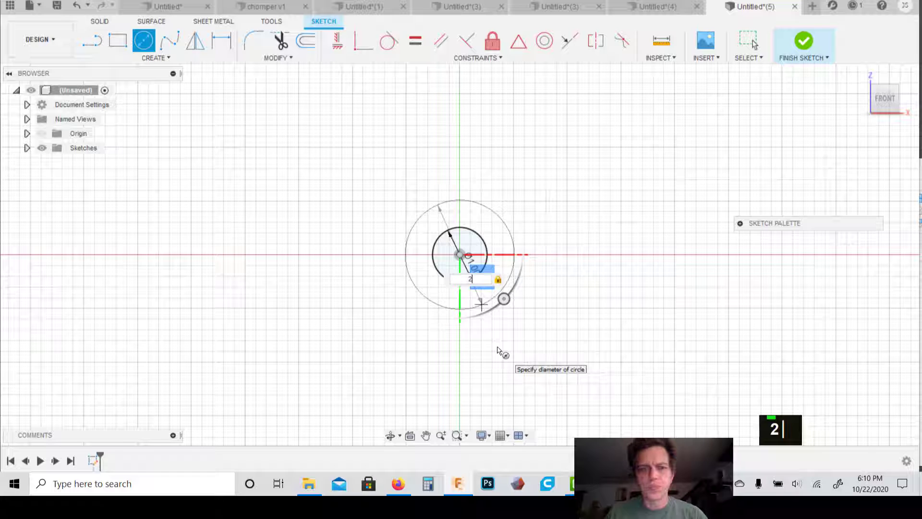
{"action": "key", "text": "Return"}
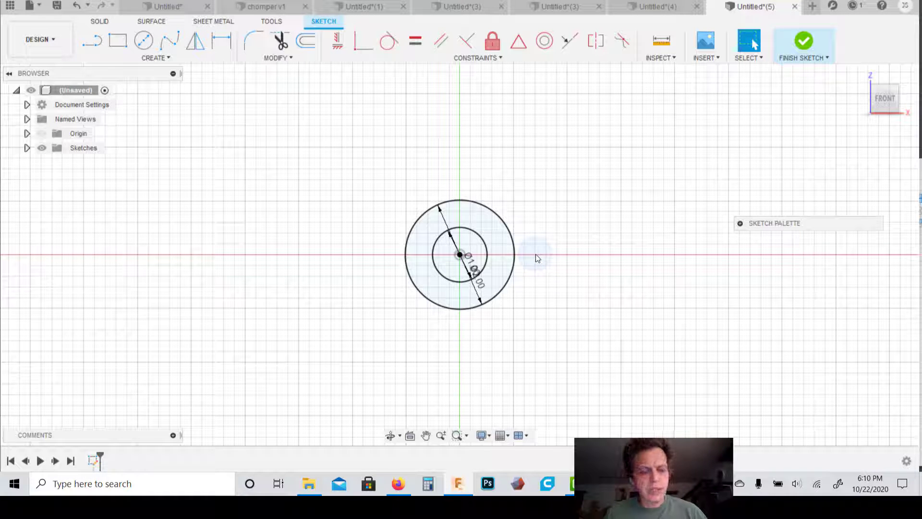
Draw a rectangle 4 in wide and 2 in high beside the circles, extending upward from the horizontal axis
{"action": "key", "text": "r"}
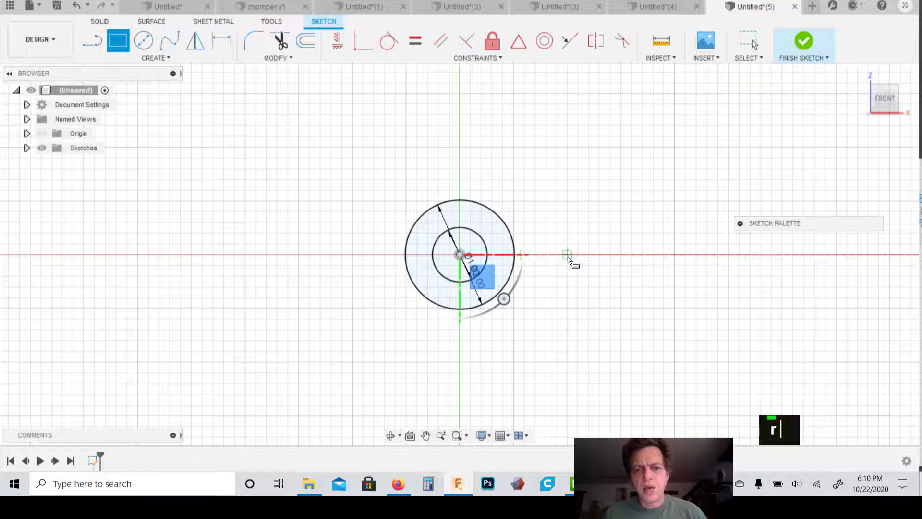
{"action": "left_click", "coordinate": [536, 255]}
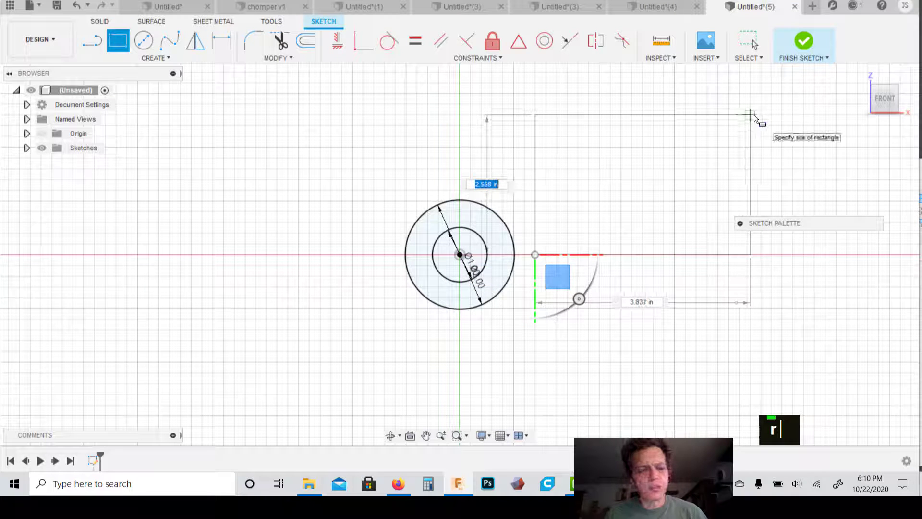
{"action": "type", "text": "2"}
{"action": "key", "text": "Tab"}
{"action": "type", "text": "4"}
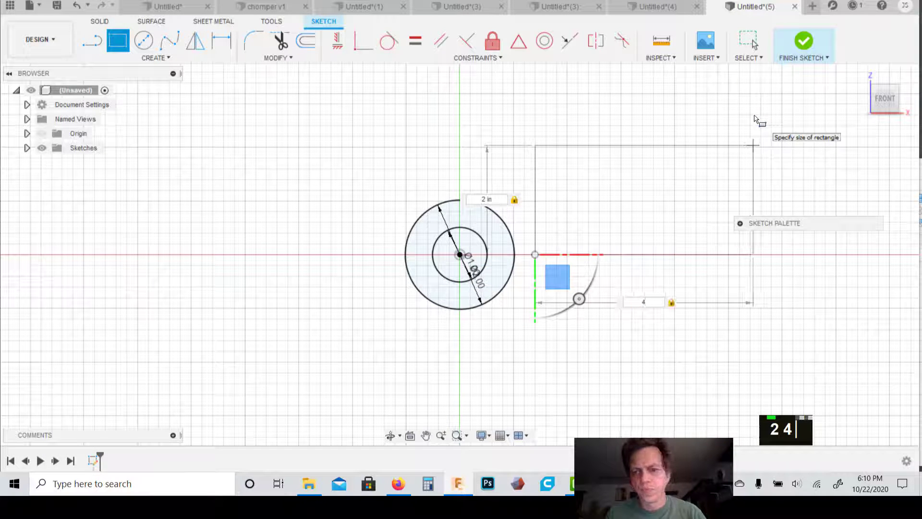
{"action": "key", "text": "Return"}
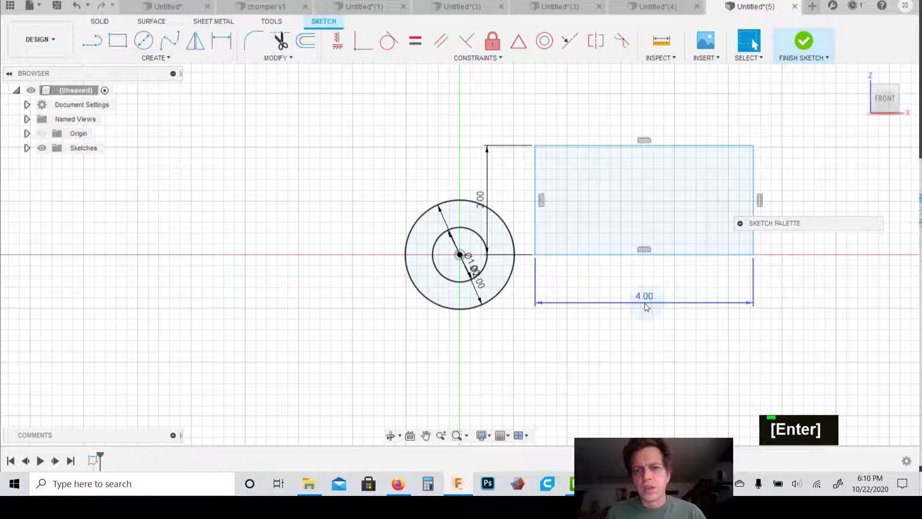
Draw a 4 in by 4 in square directly below the rectangle, starting from its lower corner nearest the circles
{"action": "left_click", "coordinate": [536, 255]}
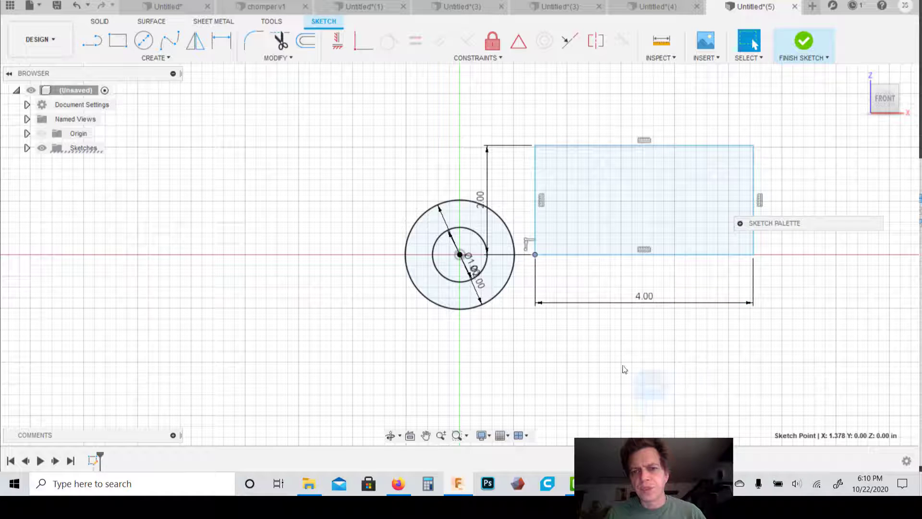
{"action": "key", "text": "r"}
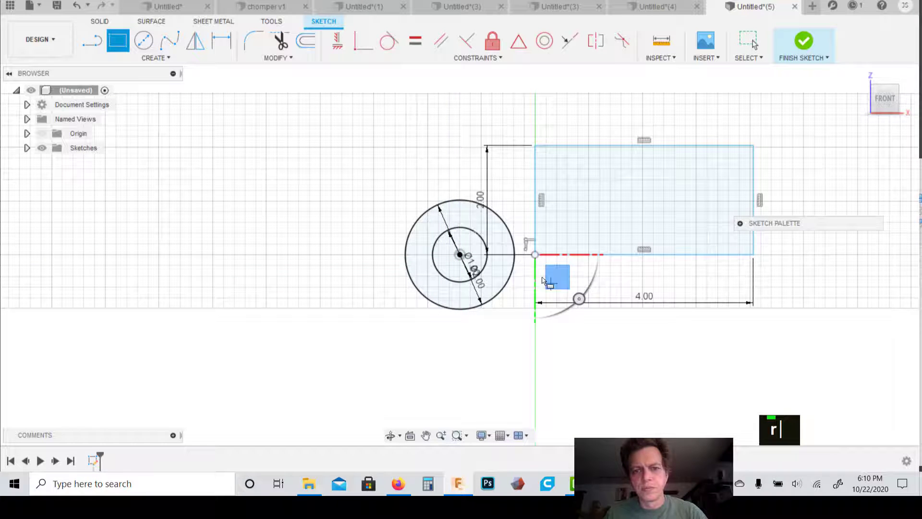
{"action": "left_click", "coordinate": [535, 255]}
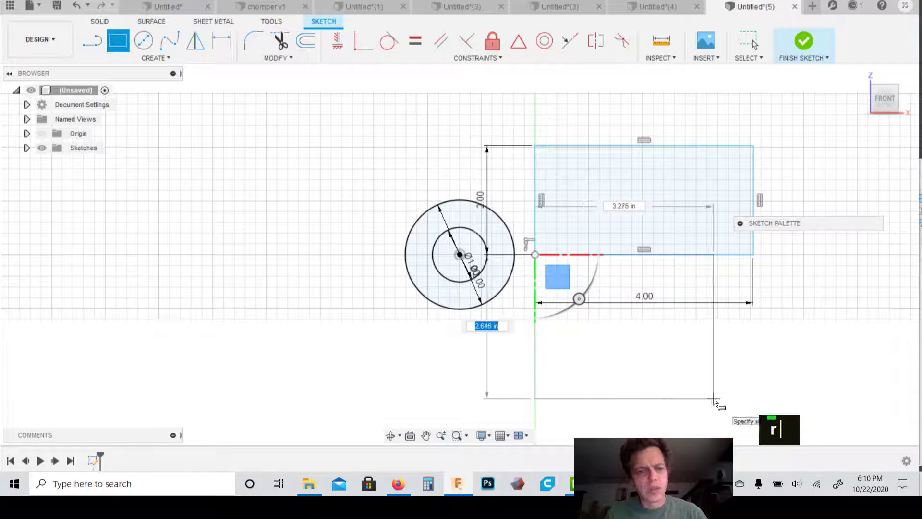
{"action": "type", "text": "4"}
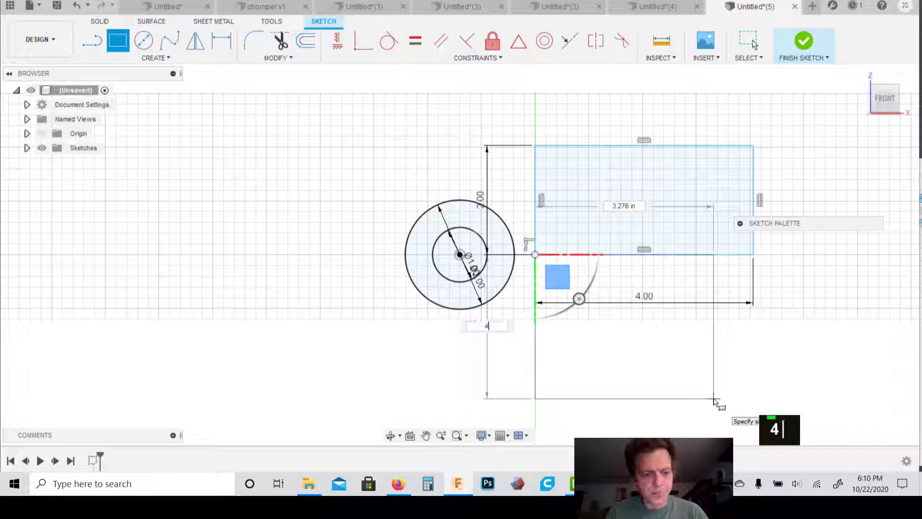
{"action": "key", "text": "Tab"}
{"action": "key", "text": "Tab"}
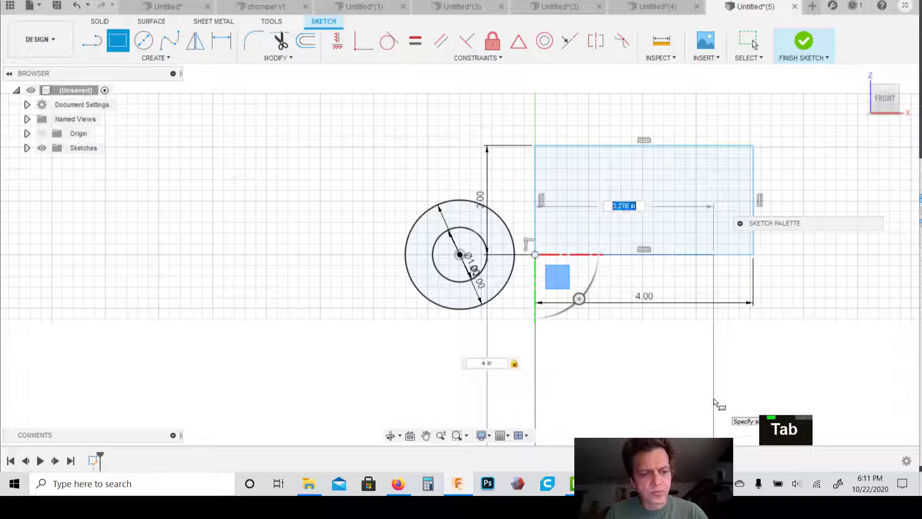
{"action": "type", "text": "4"}
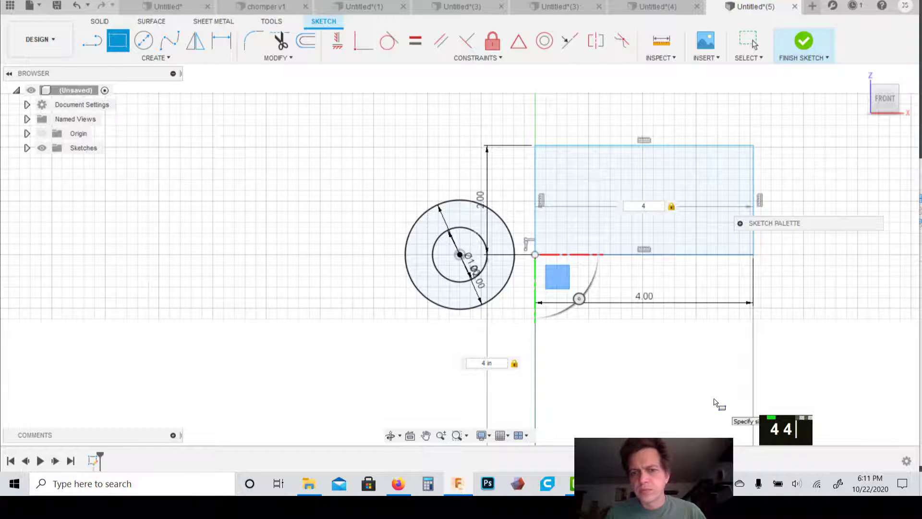
{"action": "key", "text": "Return"}
{"action": "scroll", "coordinate": [665, 328], "scroll_direction": "down", "scroll_amount": 2}
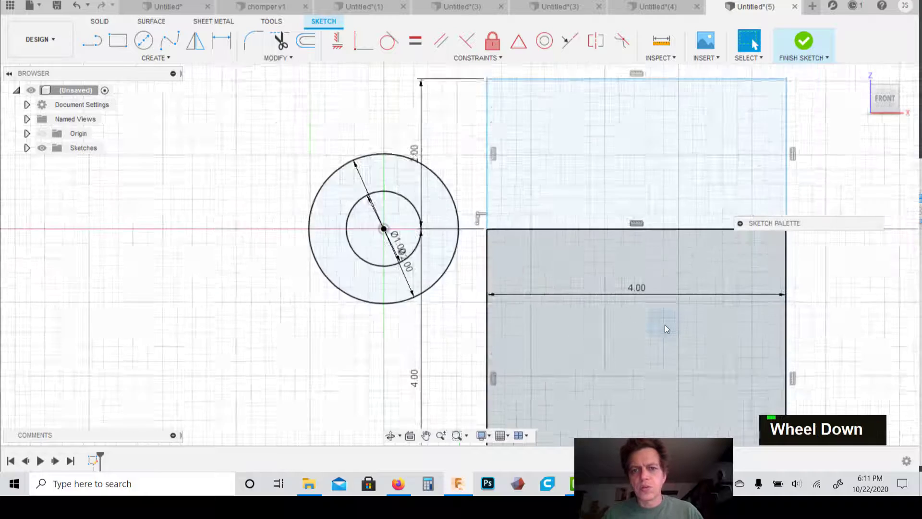
Finish the sketch containing the concentric circles and the two adjoining rectangles
{"action": "scroll", "coordinate": [665, 328], "scroll_direction": "up", "scroll_amount": 4}
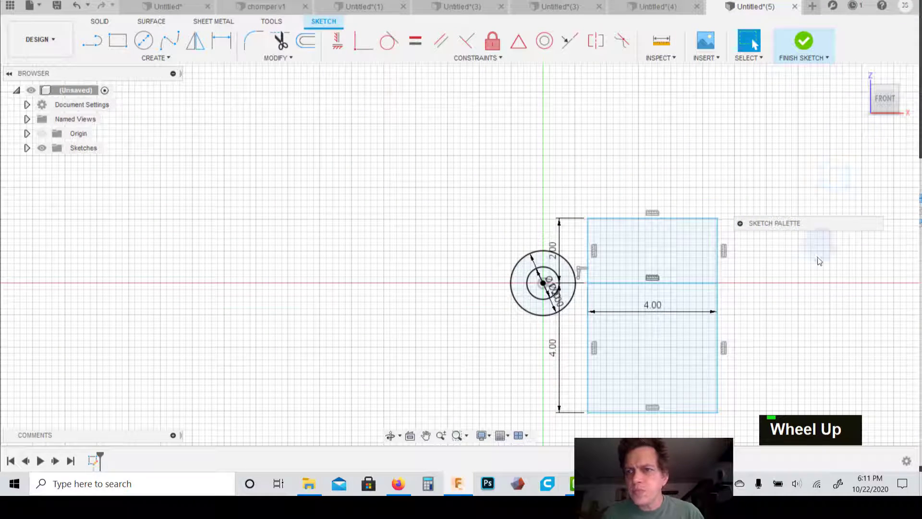
{"action": "middle_click_drag", "start_coordinate": [799, 333], "coordinate": [720, 241]}
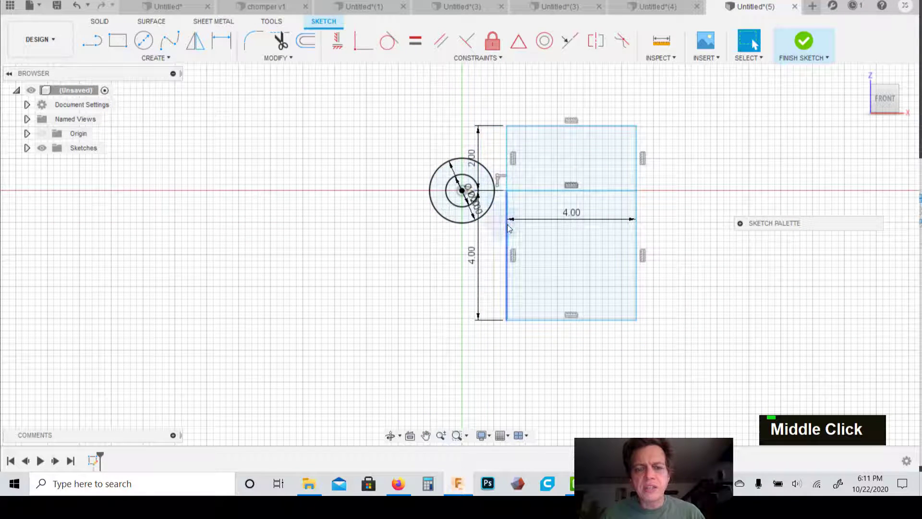
{"action": "left_click", "coordinate": [544, 245]}
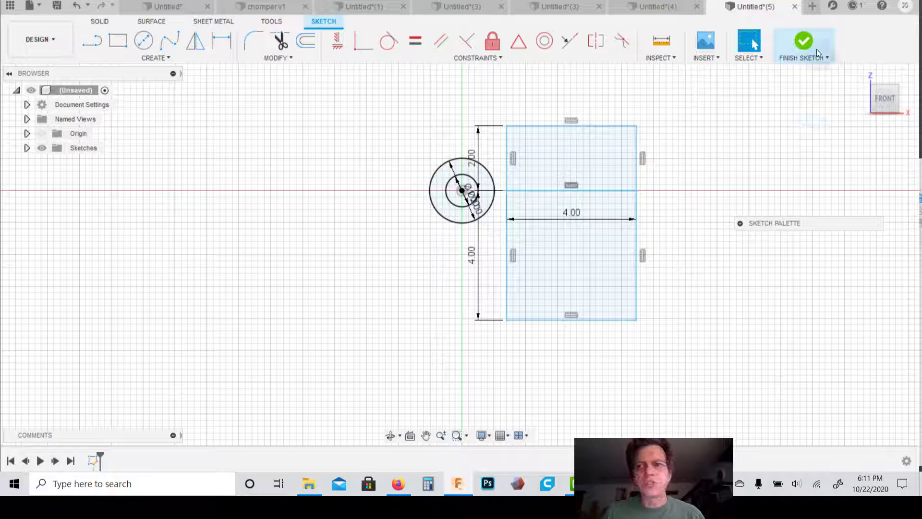
{"action": "left_click", "coordinate": [803, 45]}
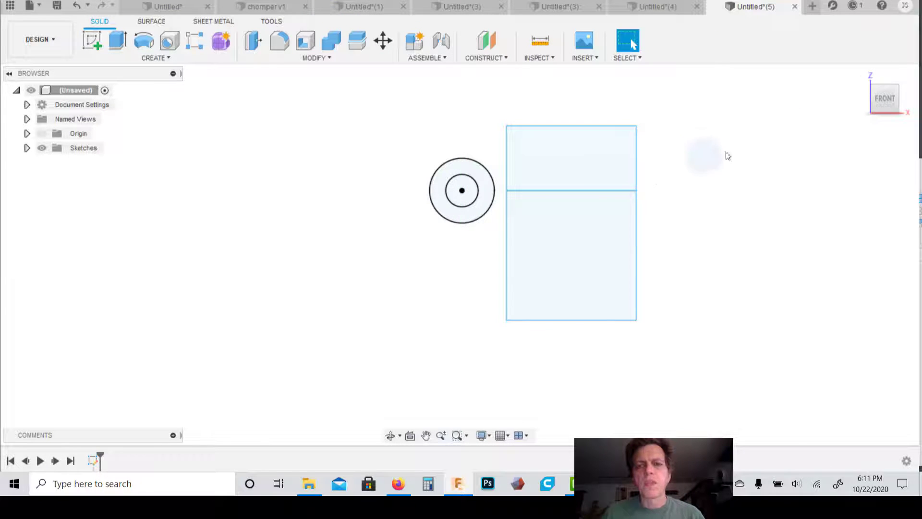
Extrude the upper rectangle symmetrically 2 in to each side of the sketch plane as a new body
{"action": "mouse_move", "coordinate": [895, 98]}
{"action": "left_mouse_down"}
{"action": "mouse_move", "coordinate": [849, 104]}
{"action": "mouse_move", "coordinate": [856, 109]}
{"action": "left_mouse_up"}
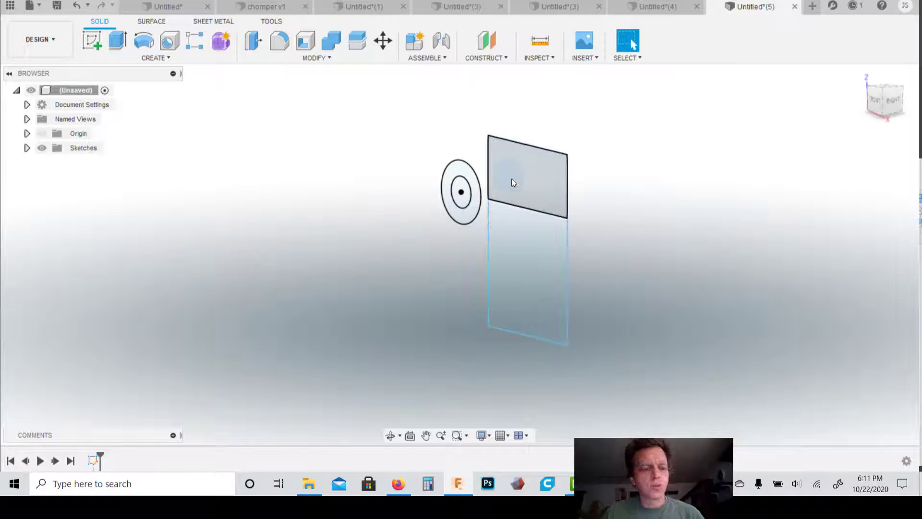
{"action": "key", "text": "e"}
{"action": "left_click", "coordinate": [527, 183]}
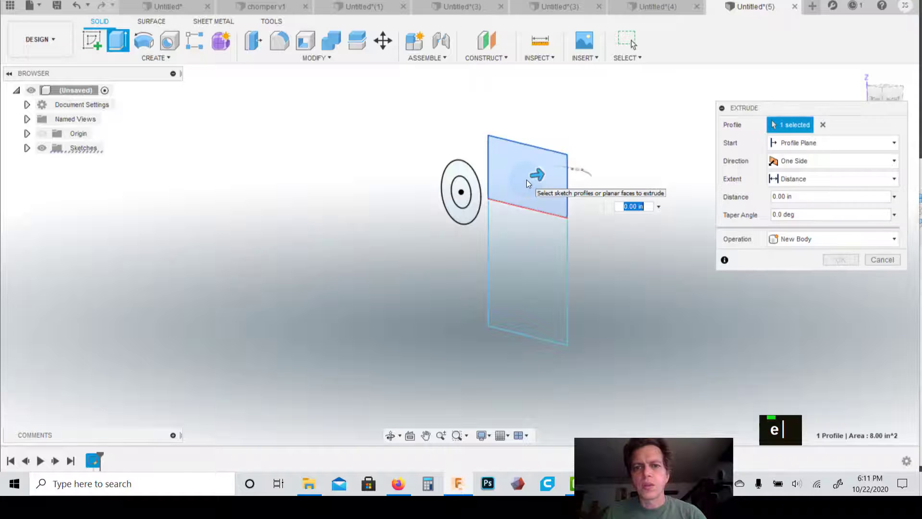
{"action": "left_click", "coordinate": [837, 164]}
{"action": "left_click", "coordinate": [822, 202]}
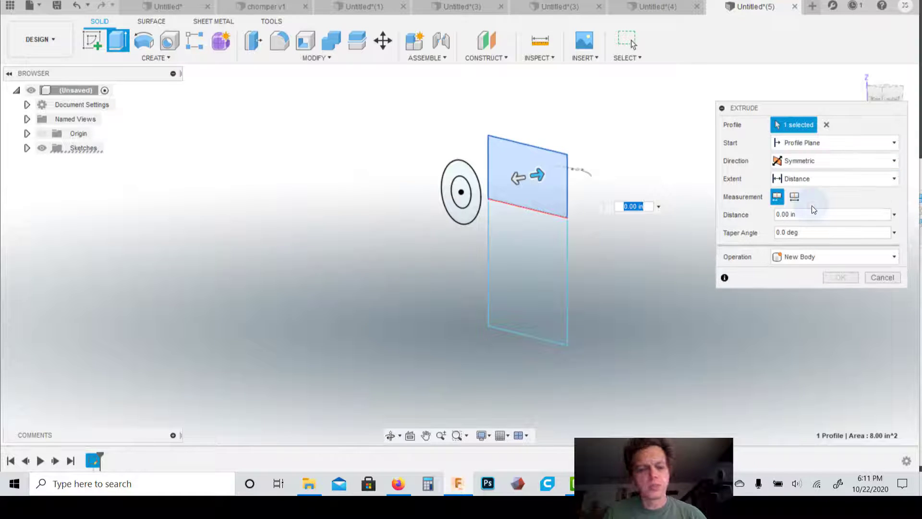
{"action": "type", "text": "4"}
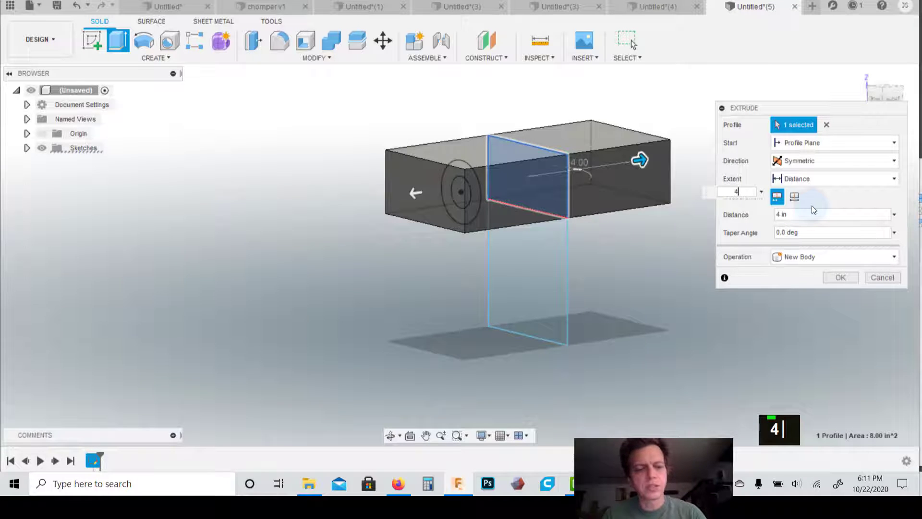
{"action": "key", "text": "BackSpace"}
{"action": "type", "text": "2"}
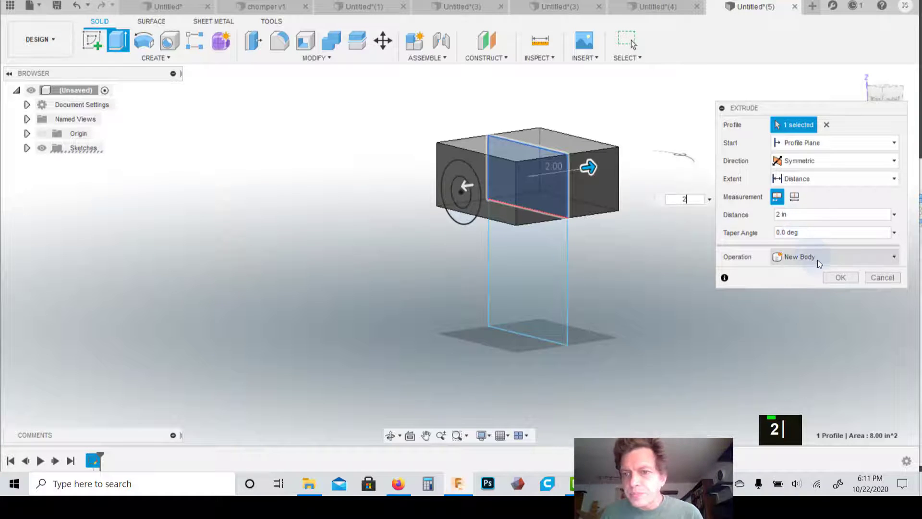
{"action": "left_click", "coordinate": [835, 278]}
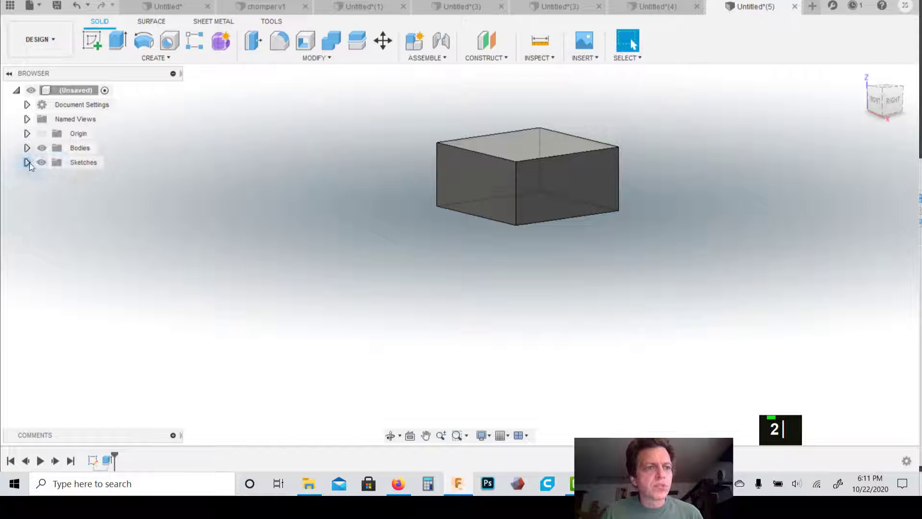
Show the sketch again and extrude the lower square symmetrically 2 in to each side as a separate new body
{"action": "left_click", "coordinate": [27, 162]}
{"action": "left_click", "coordinate": [52, 178]}
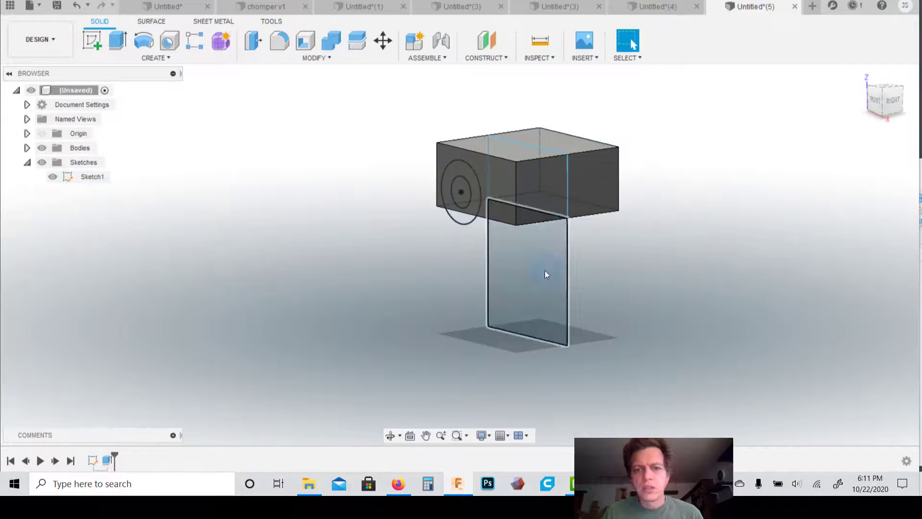
{"action": "key", "text": "e"}
{"action": "left_click", "coordinate": [544, 271]}
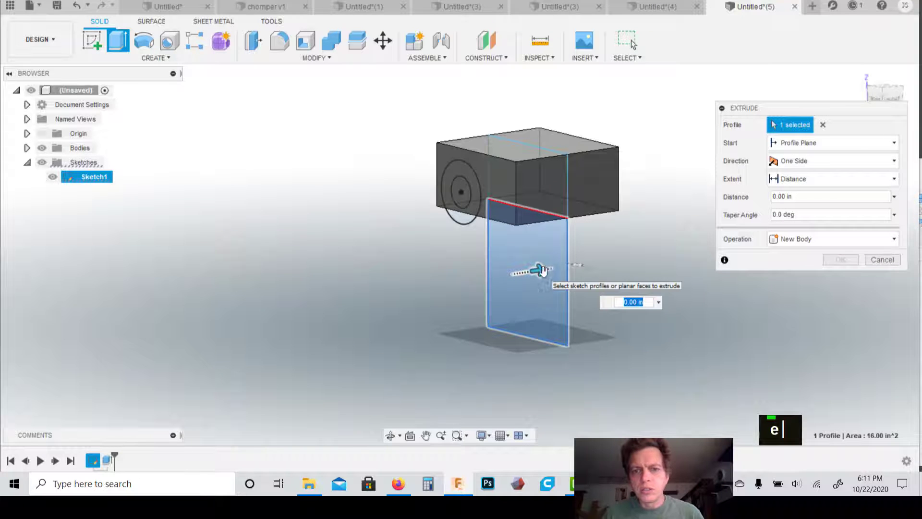
{"action": "type", "text": "2"}
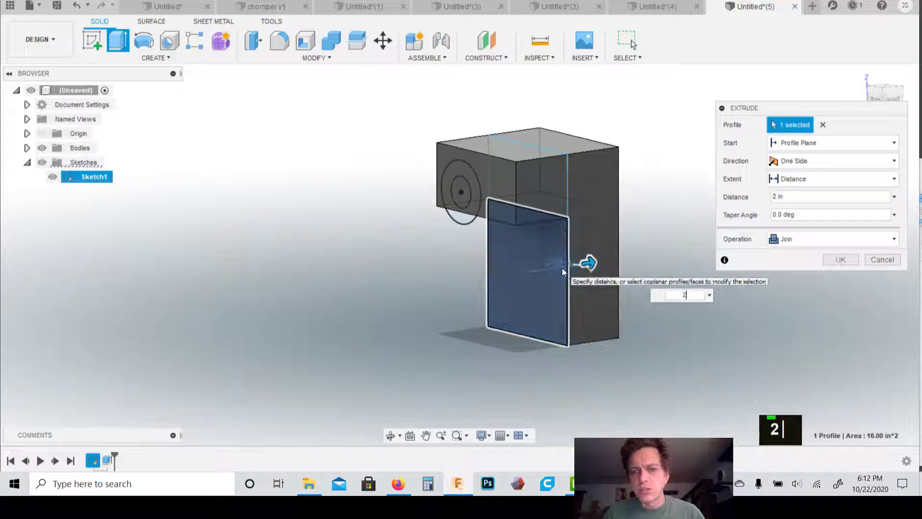
{"action": "left_click", "coordinate": [797, 161]}
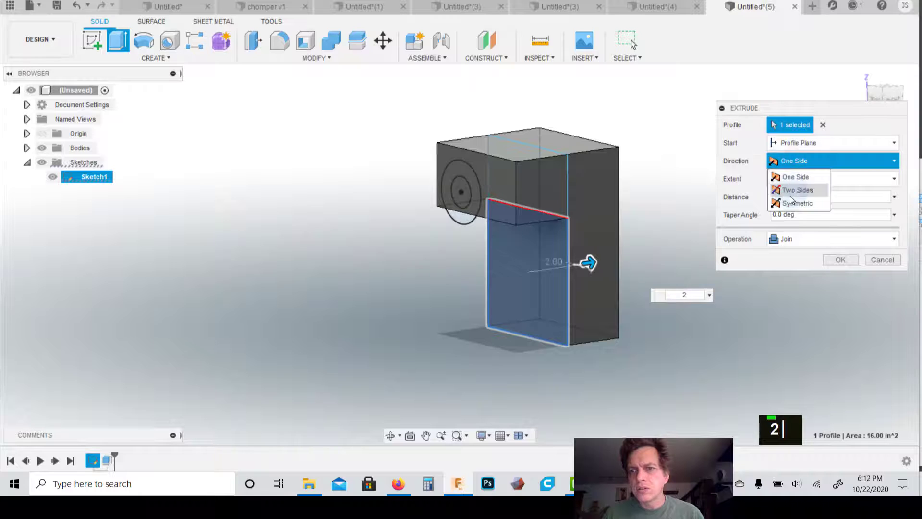
{"action": "left_click", "coordinate": [792, 203]}
{"action": "left_click", "coordinate": [790, 257]}
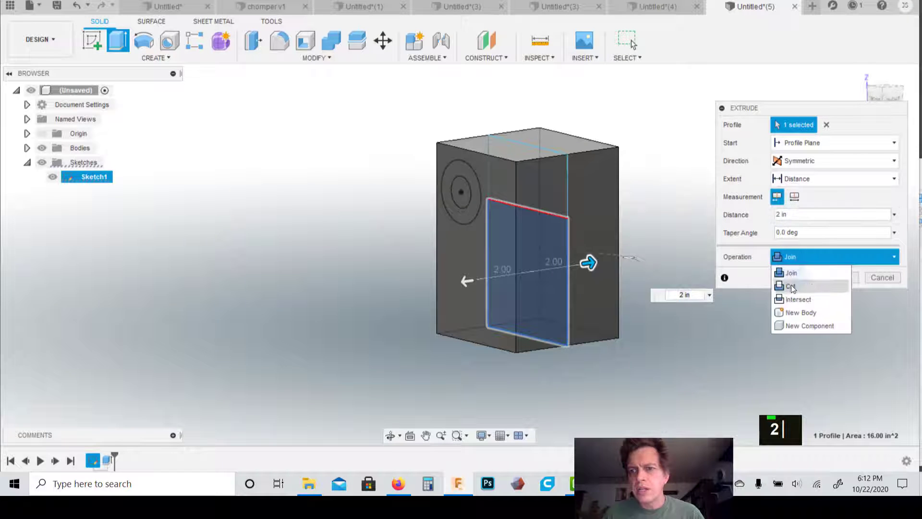
{"action": "left_click", "coordinate": [794, 312]}
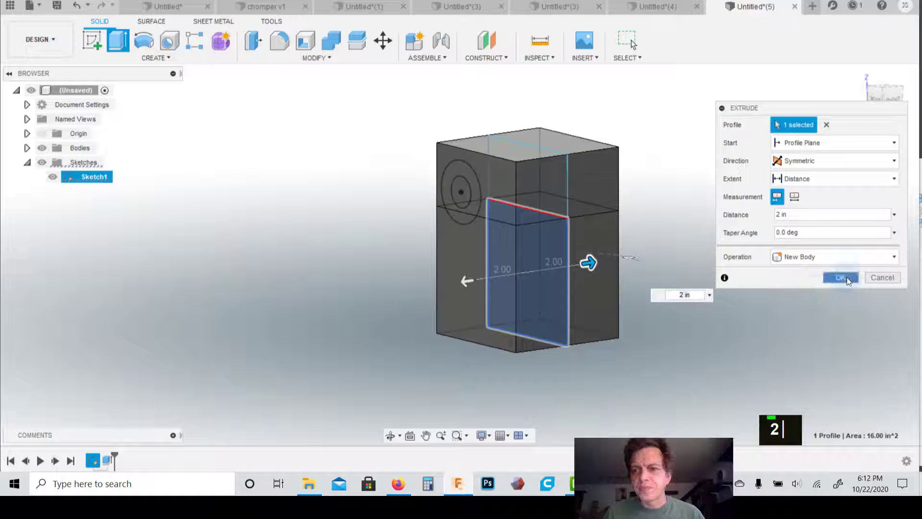
{"action": "left_click", "coordinate": [846, 277]}
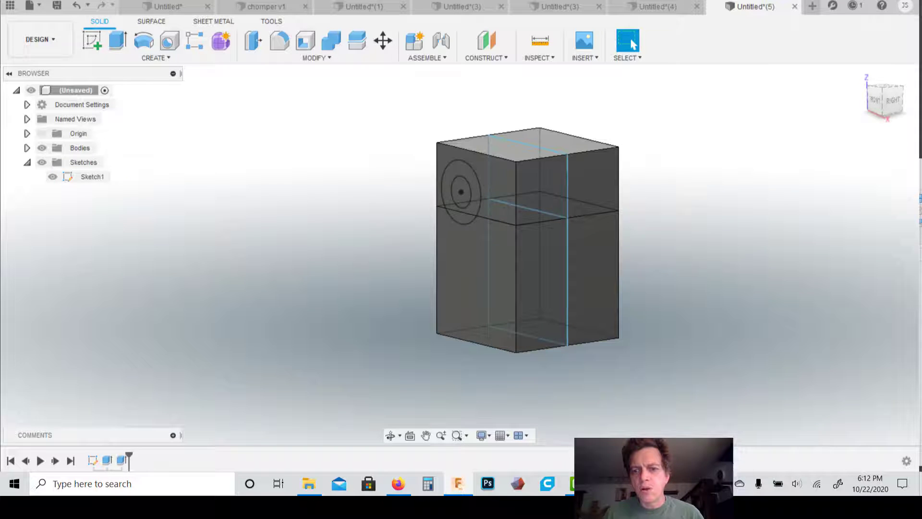
{"action": "left_click", "coordinate": [606, 484]}
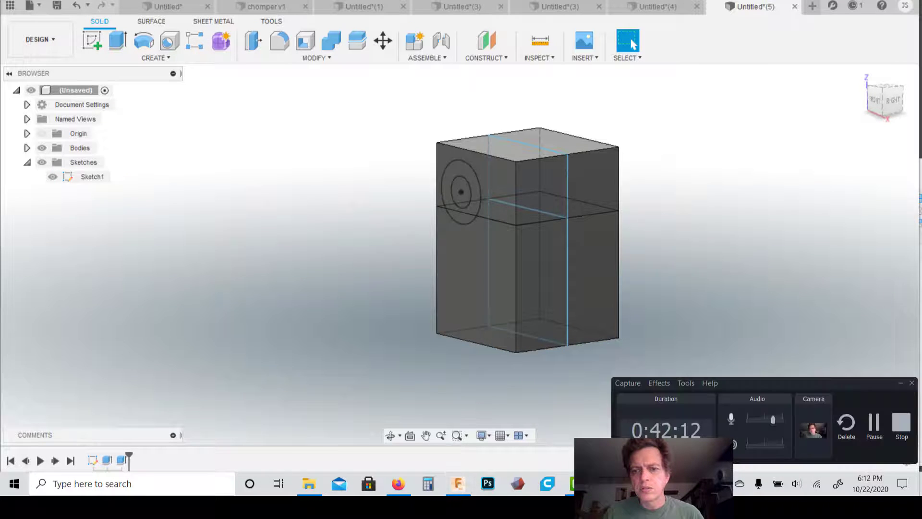
{"action": "left_click", "coordinate": [876, 427]}
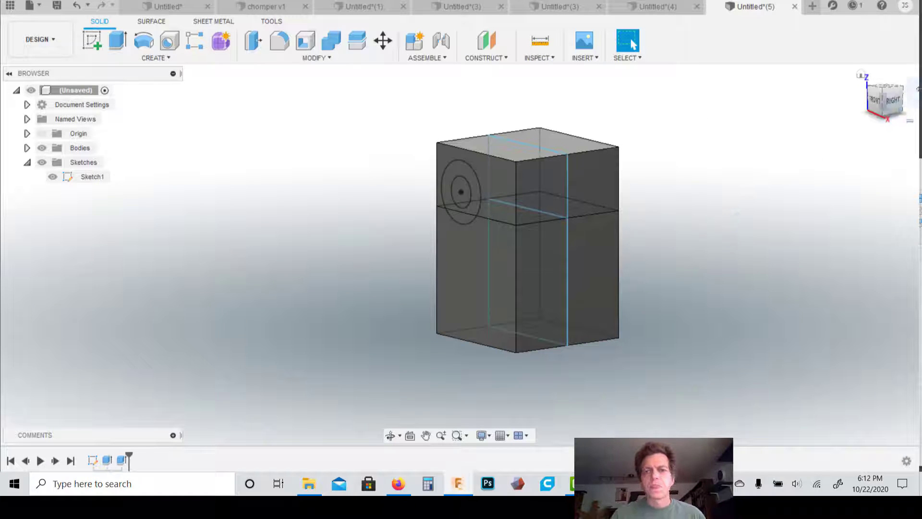
Extrude the inner circle symmetrically 2 in to each side as a new body to form the rod
{"action": "mouse_move", "coordinate": [885, 102]}
{"action": "left_mouse_down"}
{"action": "mouse_move", "coordinate": [903, 90]}
{"action": "mouse_move", "coordinate": [890, 101]}
{"action": "left_mouse_up"}
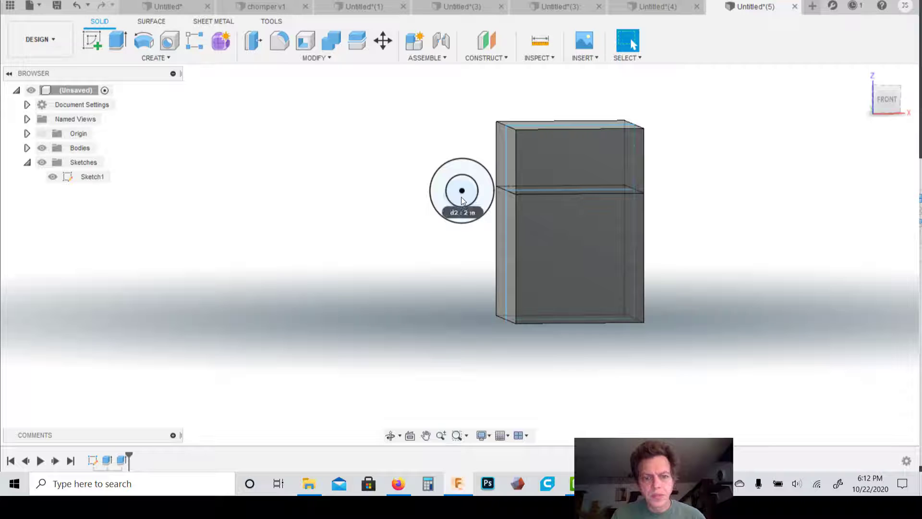
{"action": "key", "text": "e"}
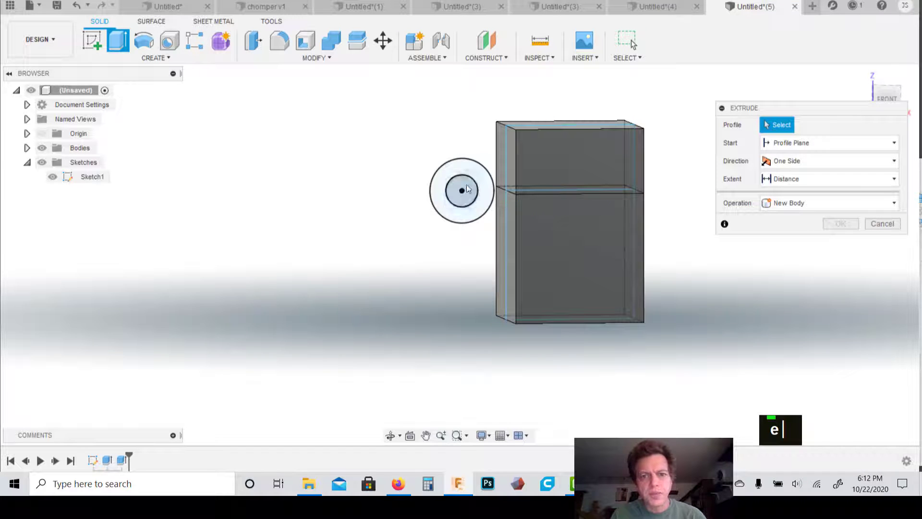
{"action": "left_click", "coordinate": [466, 188]}
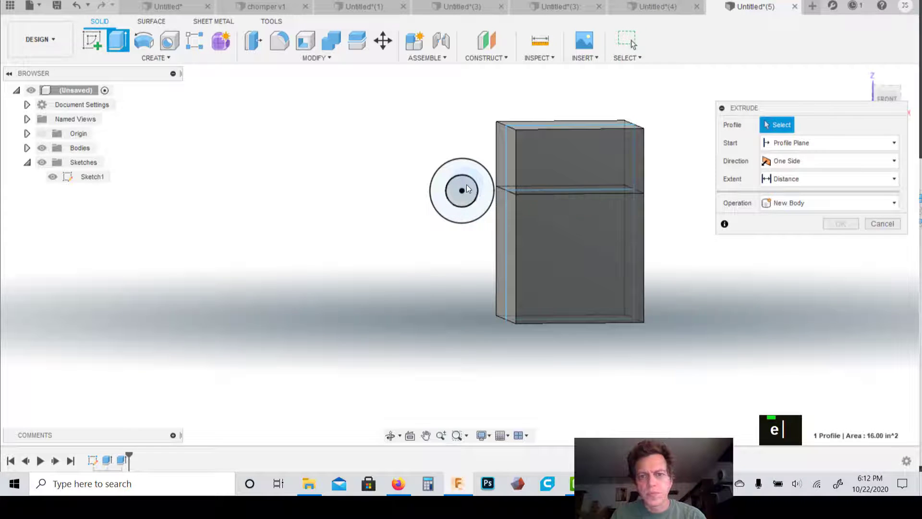
{"action": "left_click", "coordinate": [806, 159]}
{"action": "left_click", "coordinate": [785, 206]}
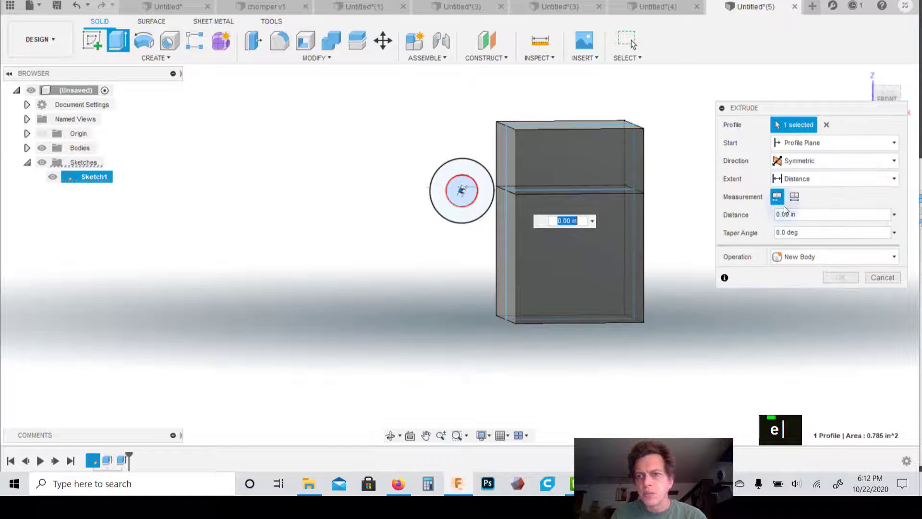
{"action": "type", "text": "2"}
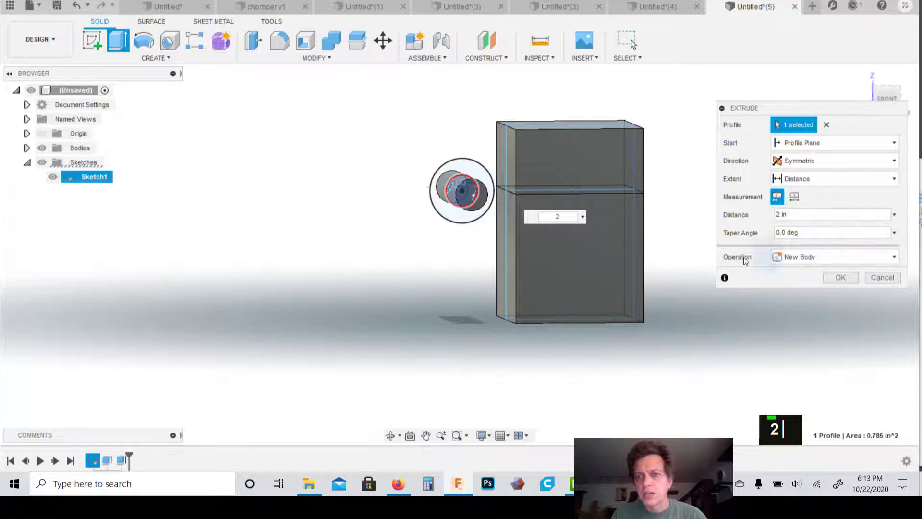
{"action": "left_click", "coordinate": [838, 278]}
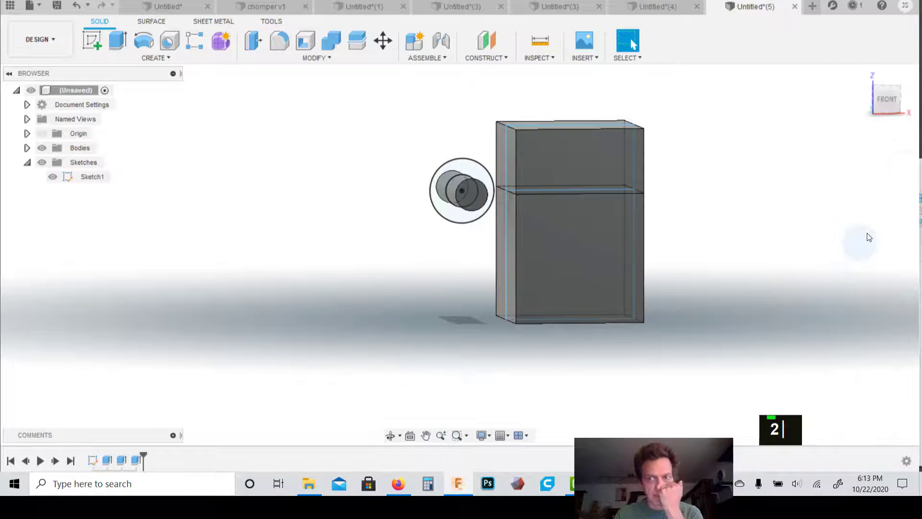
{"action": "mouse_move", "coordinate": [874, 103]}
{"action": "left_mouse_down"}
{"action": "mouse_move", "coordinate": [921, 100]}
{"action": "mouse_move", "coordinate": [921, 134]}
{"action": "left_mouse_up"}
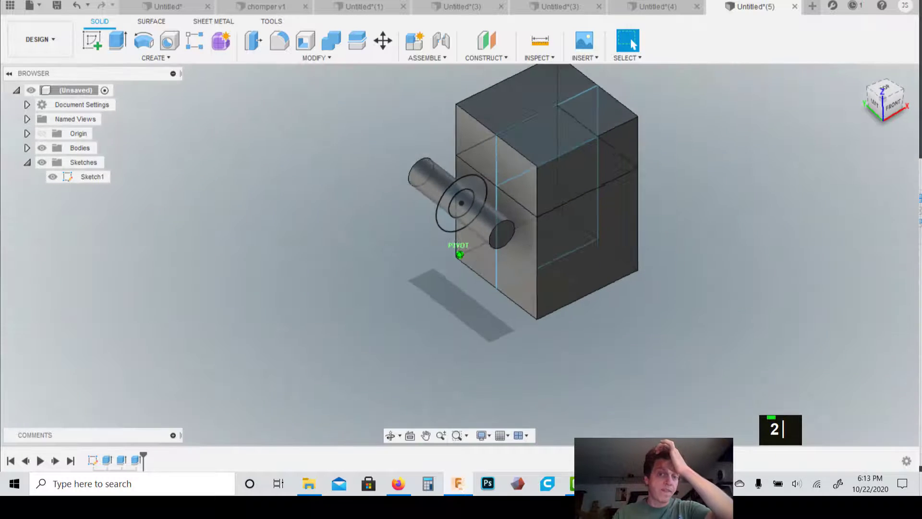
{"action": "left_click_drag", "start_coordinate": [843, 119], "coordinate": [845, 121]}
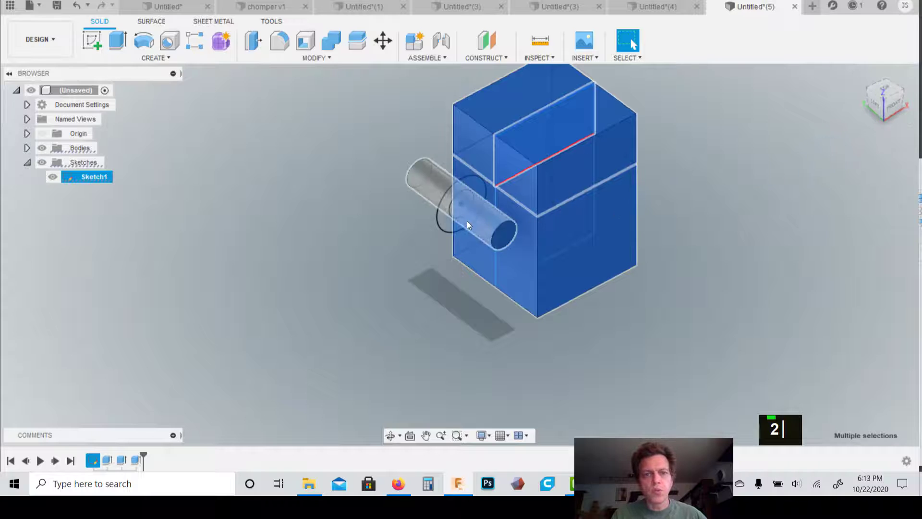
{"action": "key", "text": "e"}
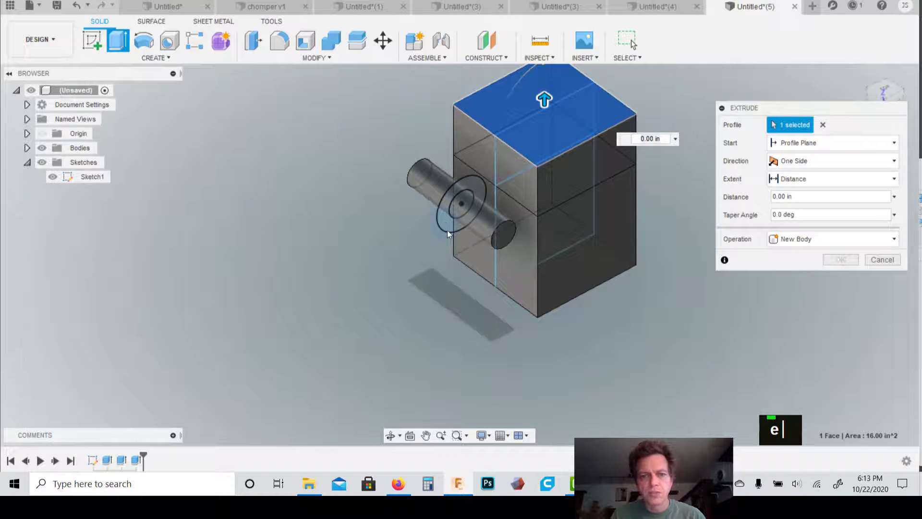
{"action": "key", "text": "Escape"}
{"action": "key", "text": "Escape"}
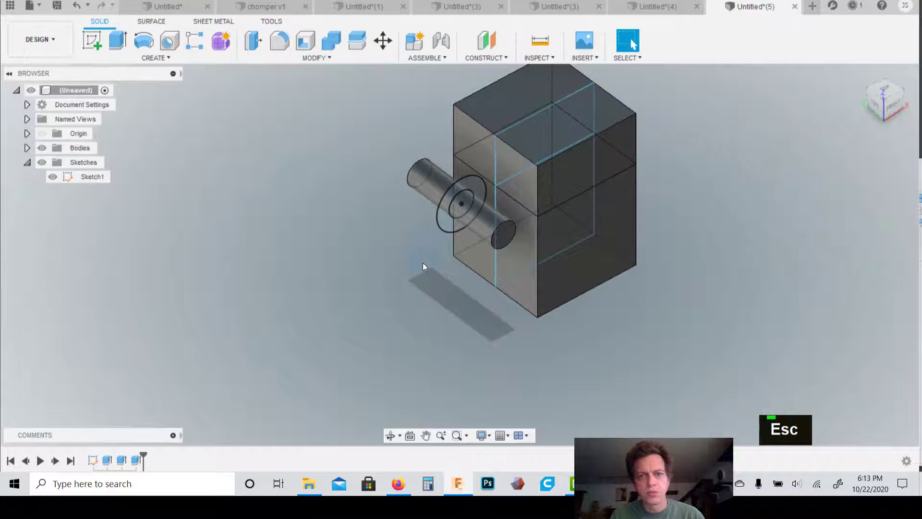
Extrude the ring between the two circles 1 in to one side as a new body around the rod
{"action": "key", "text": "e"}
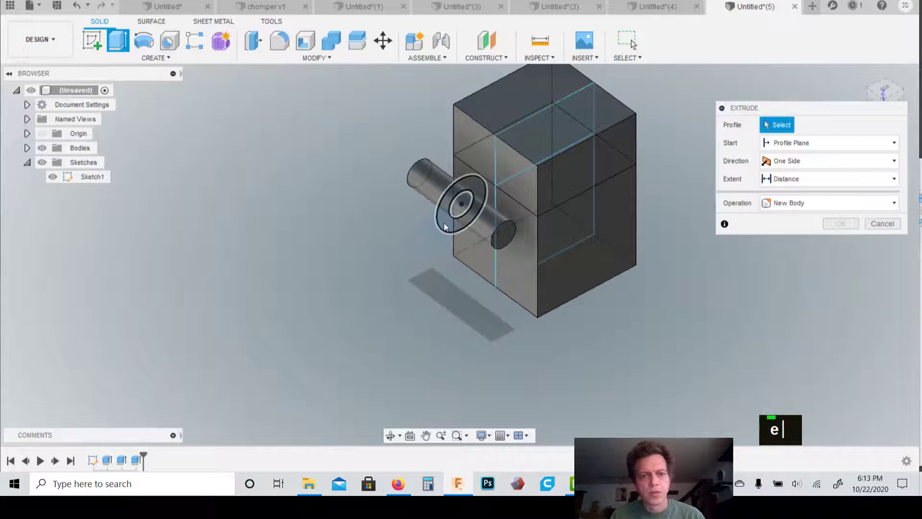
{"action": "left_click", "coordinate": [445, 222]}
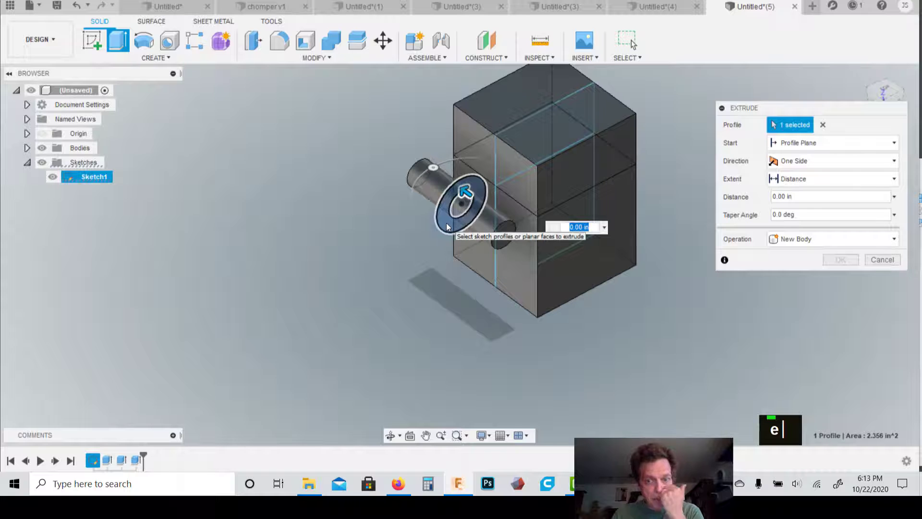
{"action": "type", "text": "1"}
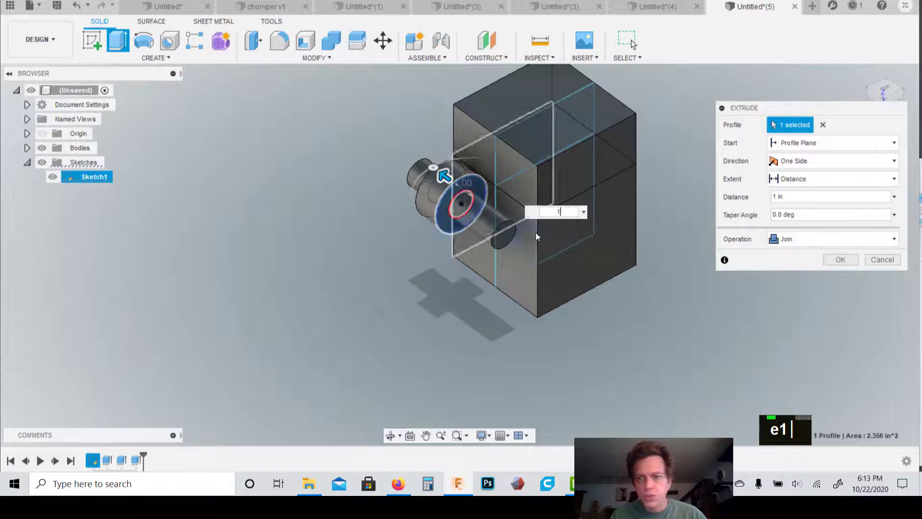
{"action": "left_click", "coordinate": [813, 246]}
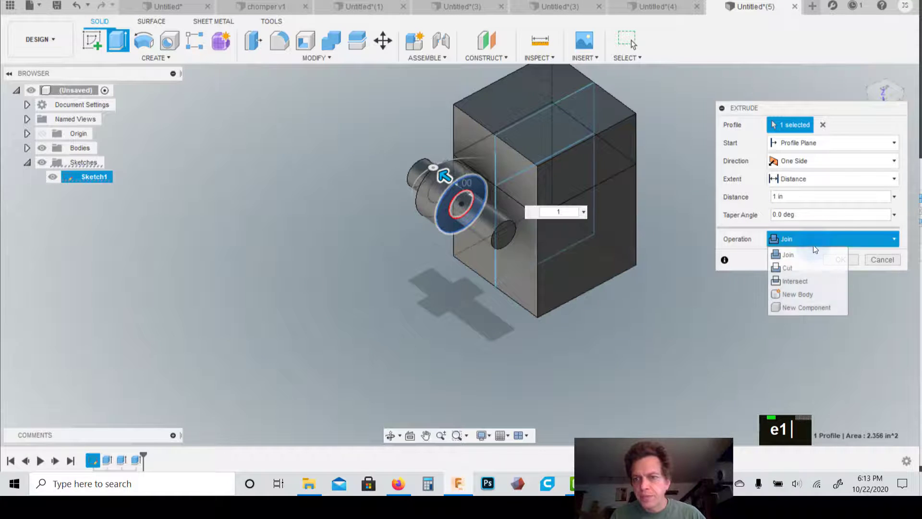
{"action": "left_click", "coordinate": [802, 294]}
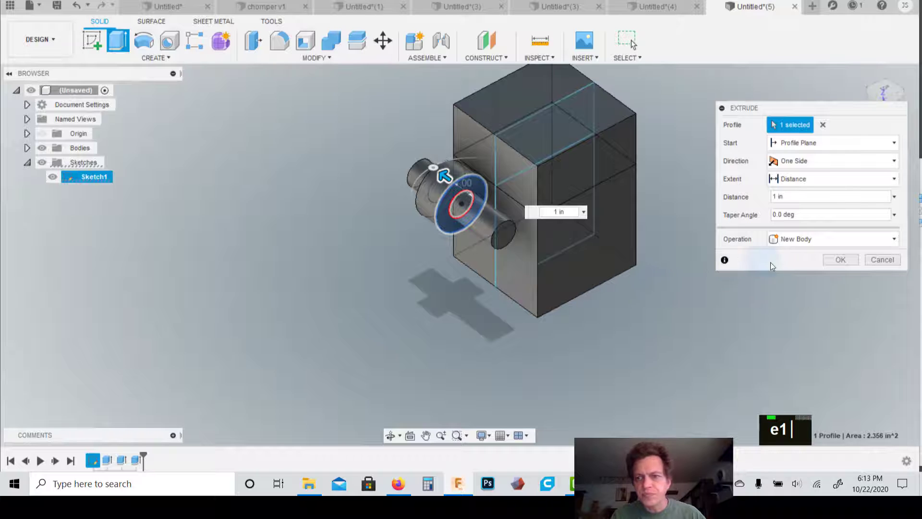
{"action": "left_click", "coordinate": [839, 260]}
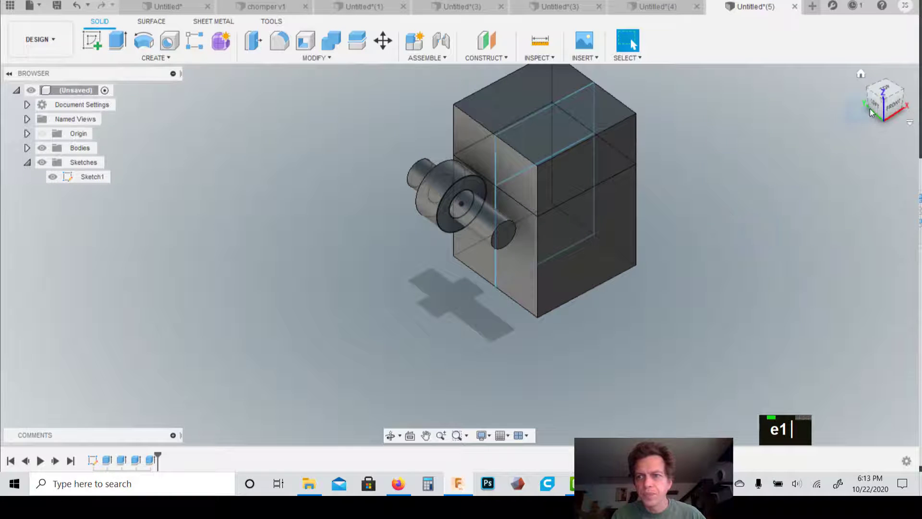
Extrude the first collar's free ring face 1 in outward along the rod as a new body
{"action": "left_click_drag", "start_coordinate": [886, 105], "coordinate": [915, 102]}
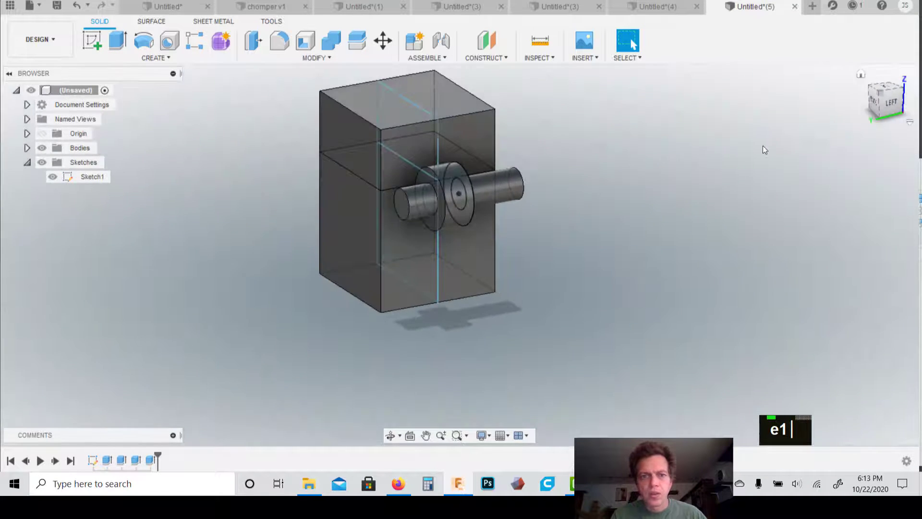
{"action": "key", "text": "e"}
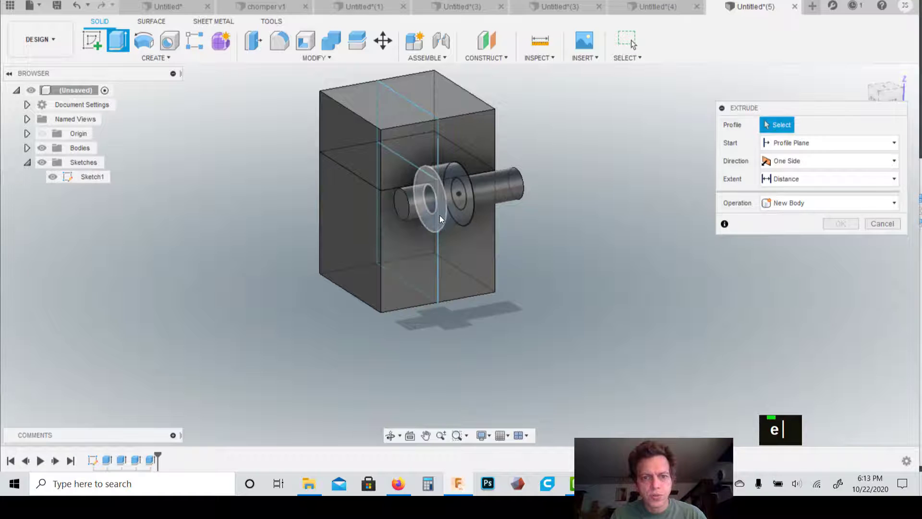
{"action": "left_click", "coordinate": [439, 215]}
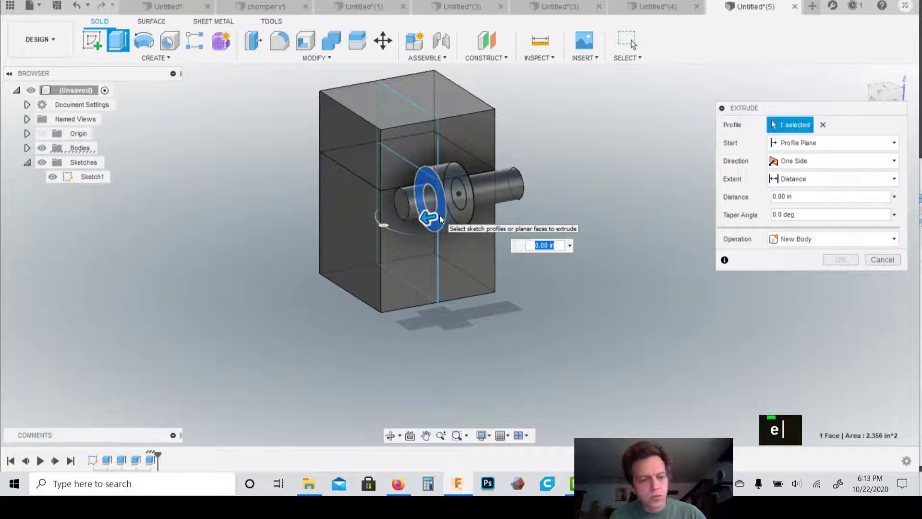
{"action": "type", "text": "1"}
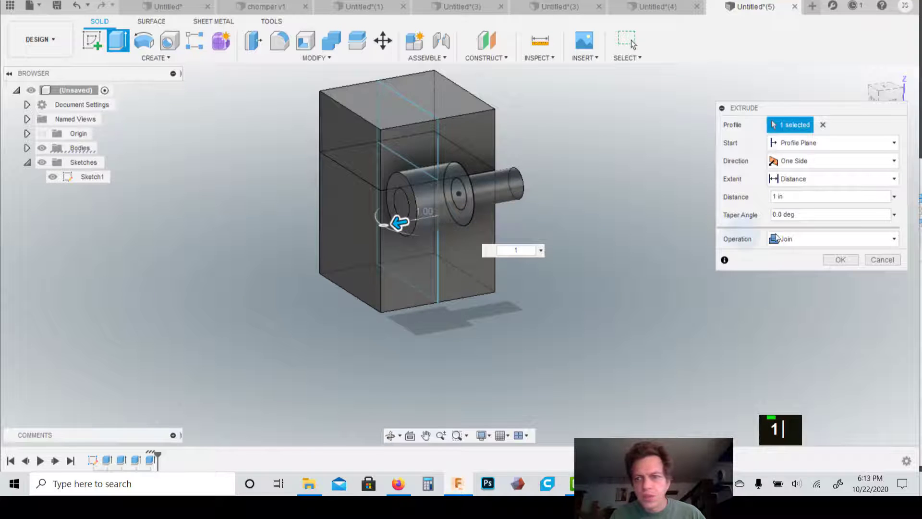
{"action": "left_click", "coordinate": [802, 239]}
{"action": "left_click", "coordinate": [797, 294]}
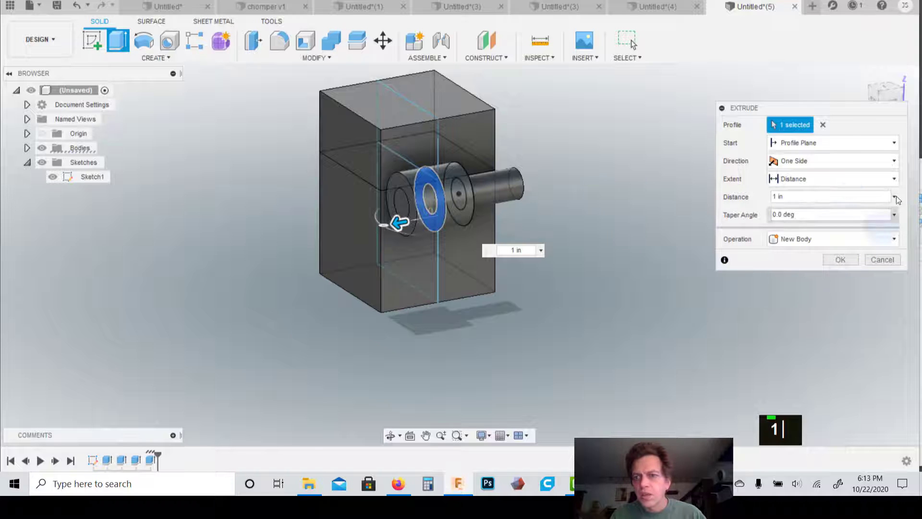
{"action": "left_click", "coordinate": [897, 93]}
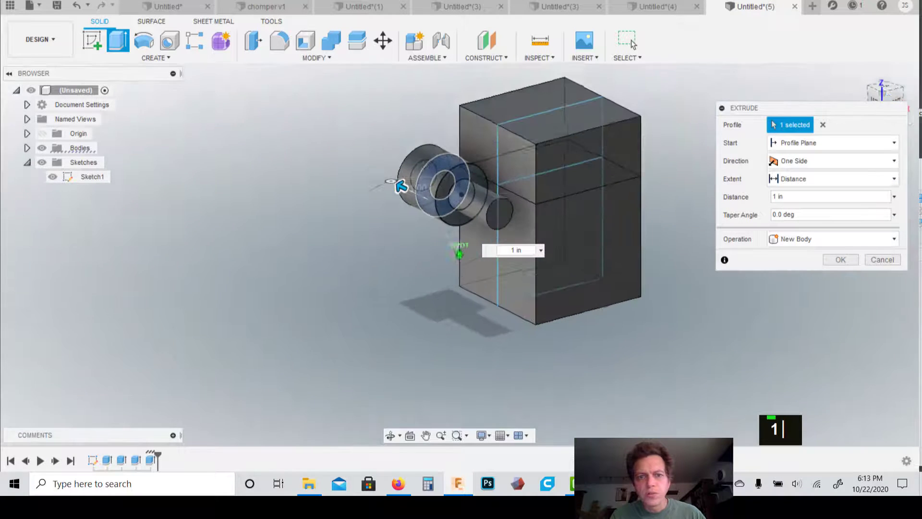
{"action": "key", "text": "Return"}
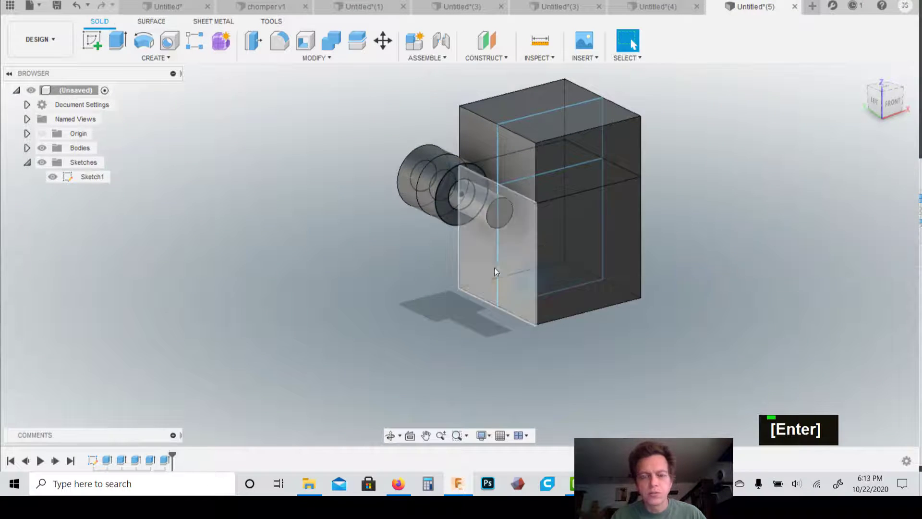
Extrude the sketched ring profile -1 in, on the opposite side of the sketch plane, as a new body
{"action": "key", "text": "e"}
{"action": "left_click", "coordinate": [439, 206]}
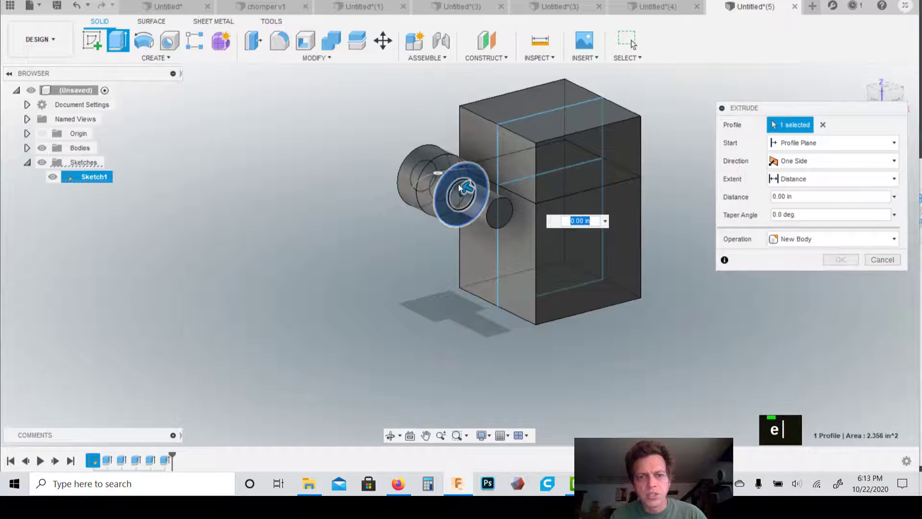
{"action": "type", "text": "-1"}
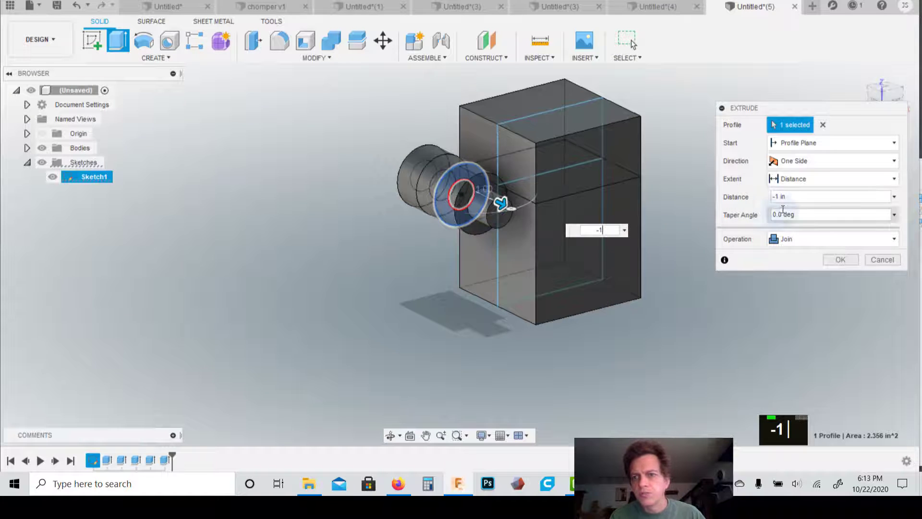
{"action": "left_click", "coordinate": [800, 241]}
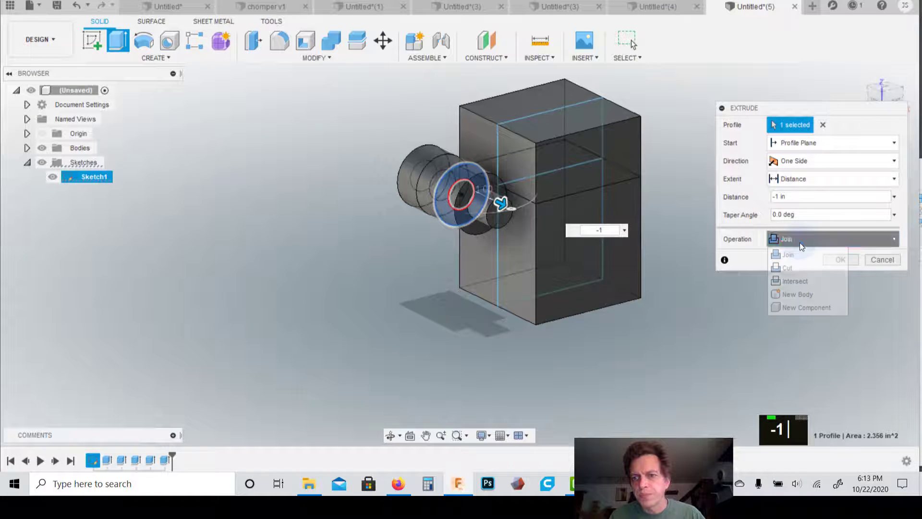
{"action": "left_click", "coordinate": [803, 295]}
{"action": "key", "text": "Return"}
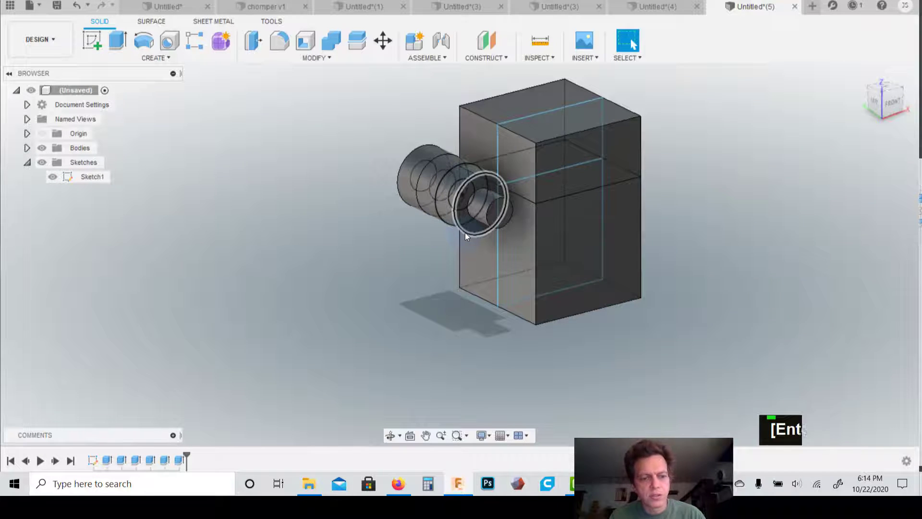
Extrude the newest collar's free ring face 1 in toward the rod's end with the Join operation
{"action": "key", "text": "e"}
{"action": "left_click", "coordinate": [465, 223]}
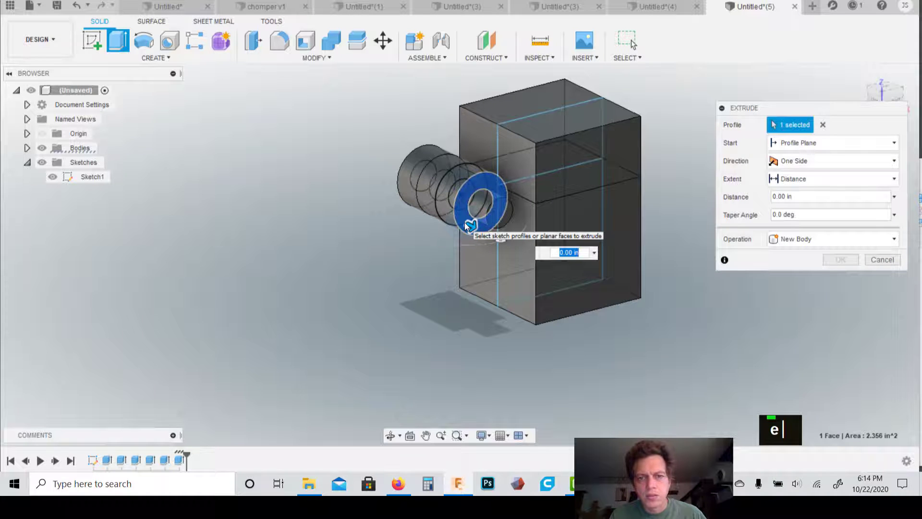
{"action": "type", "text": "1"}
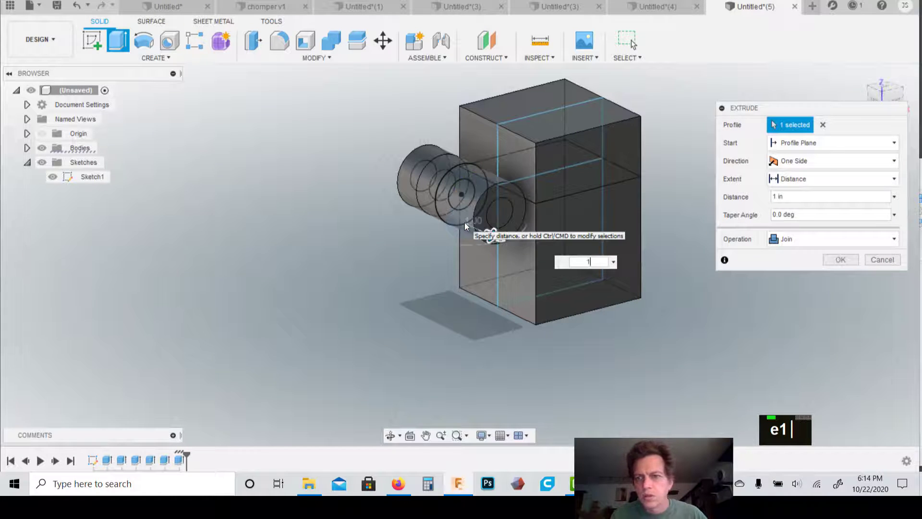
{"action": "left_click", "coordinate": [797, 242]}
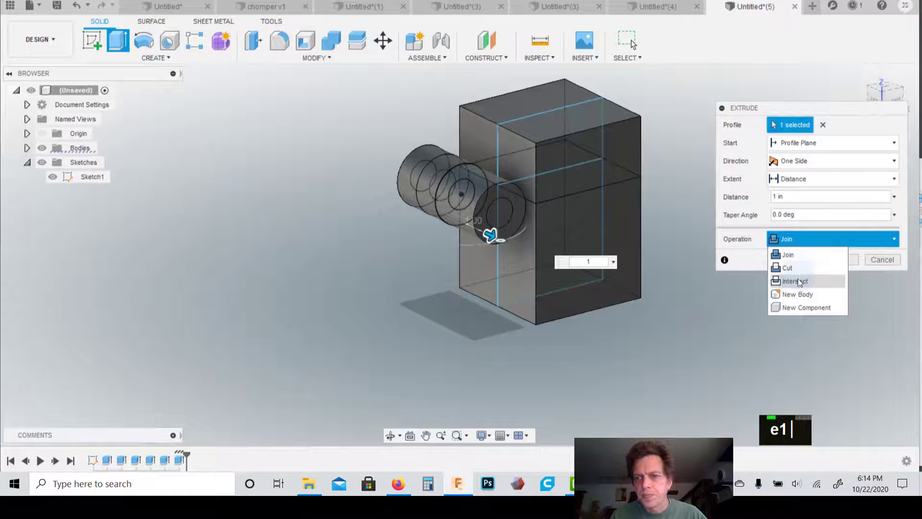
{"action": "left_click", "coordinate": [798, 295]}
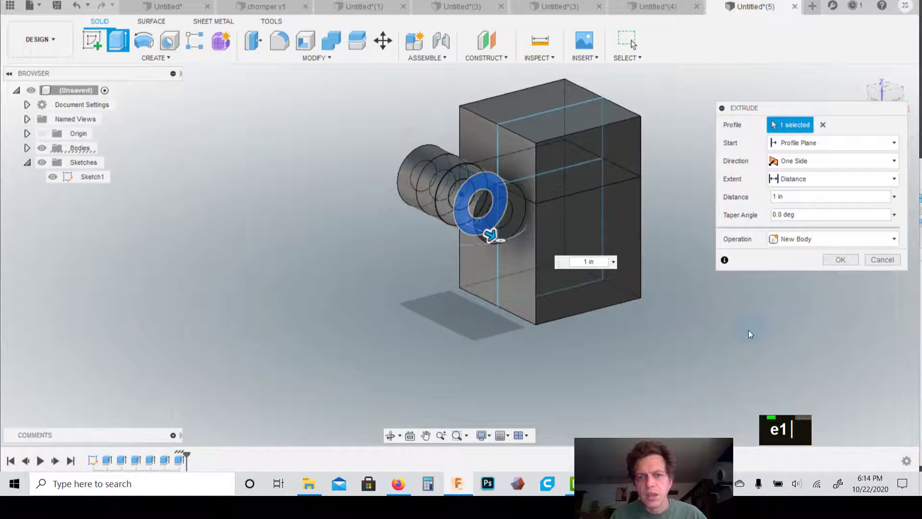
{"action": "left_click", "coordinate": [811, 240]}
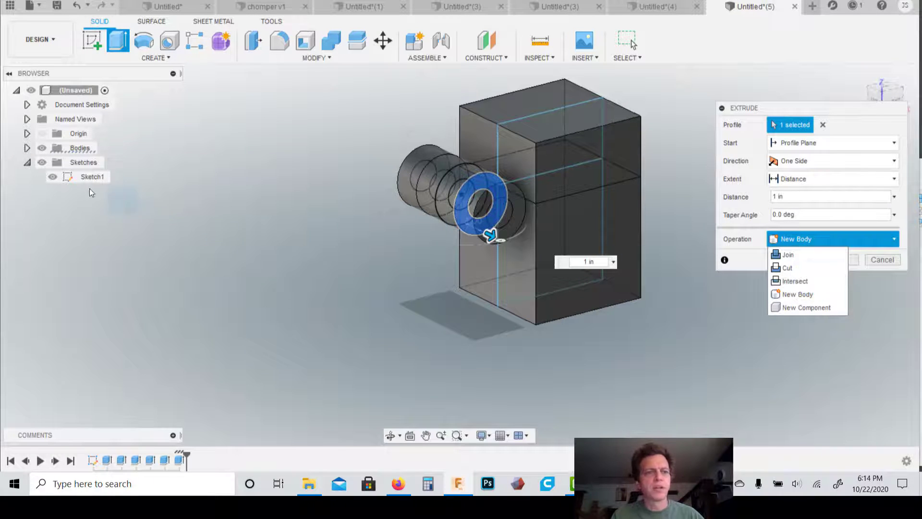
{"action": "left_click", "coordinate": [27, 149]}
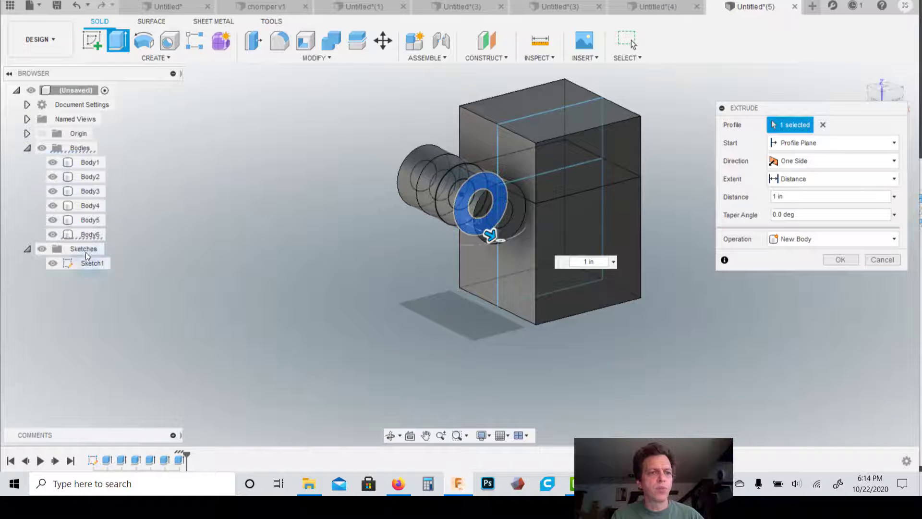
{"action": "left_click", "coordinate": [836, 239]}
{"action": "left_click", "coordinate": [827, 256]}
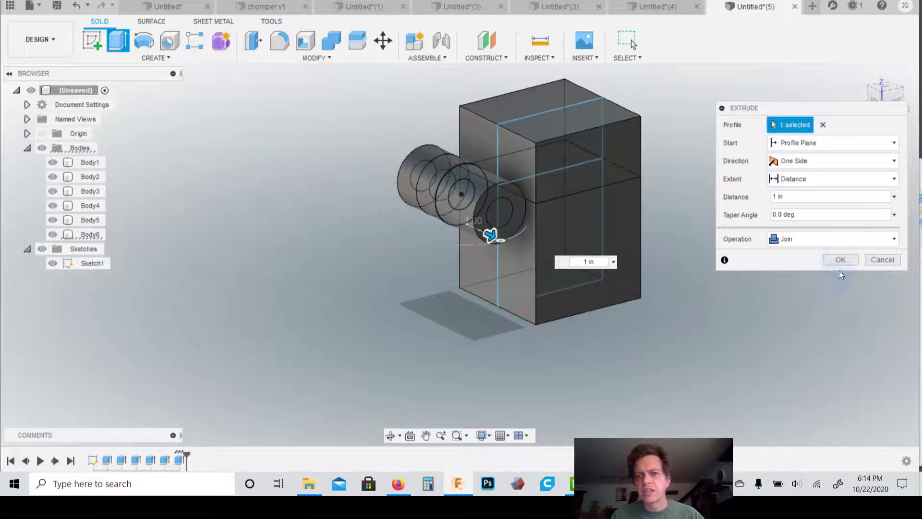
{"action": "left_click", "coordinate": [838, 260]}
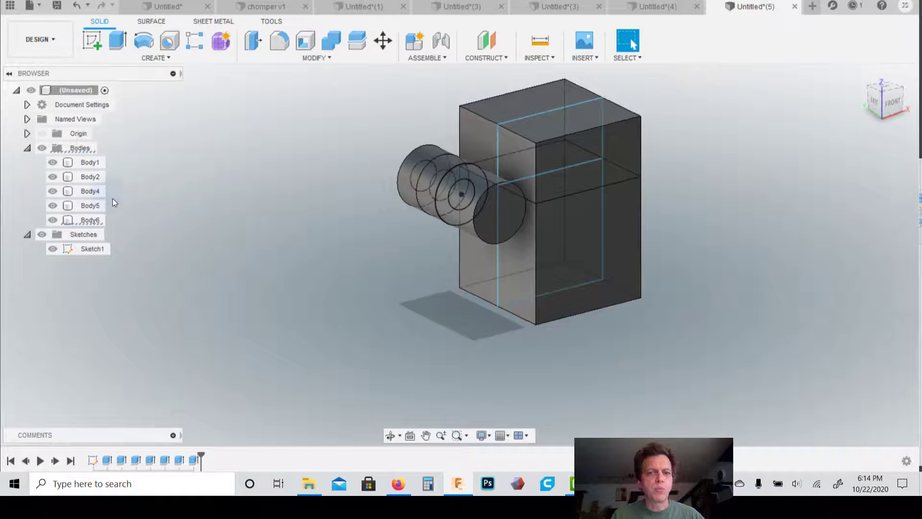
Edit the last extrusion and change its operation to New Body so the end collar is separate
{"action": "left_click_drag", "start_coordinate": [882, 93], "coordinate": [909, 113]}
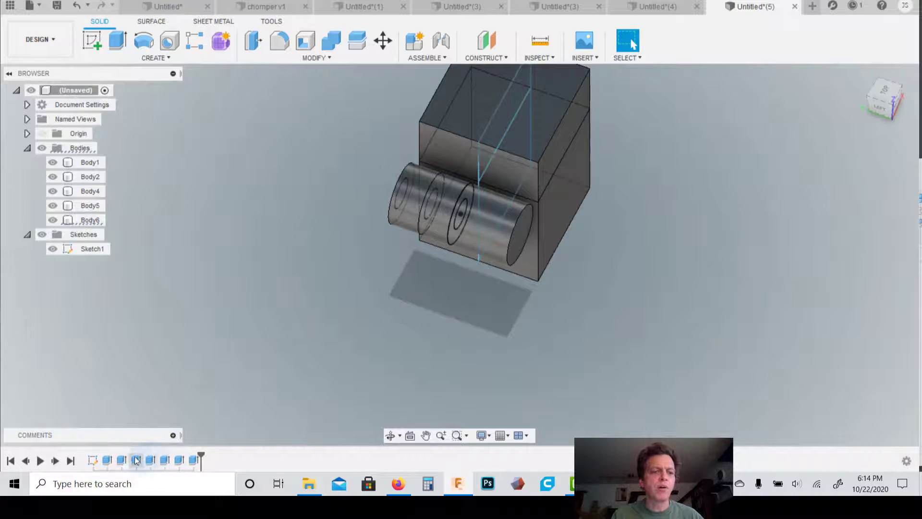
{"action": "right_click", "coordinate": [193, 460]}
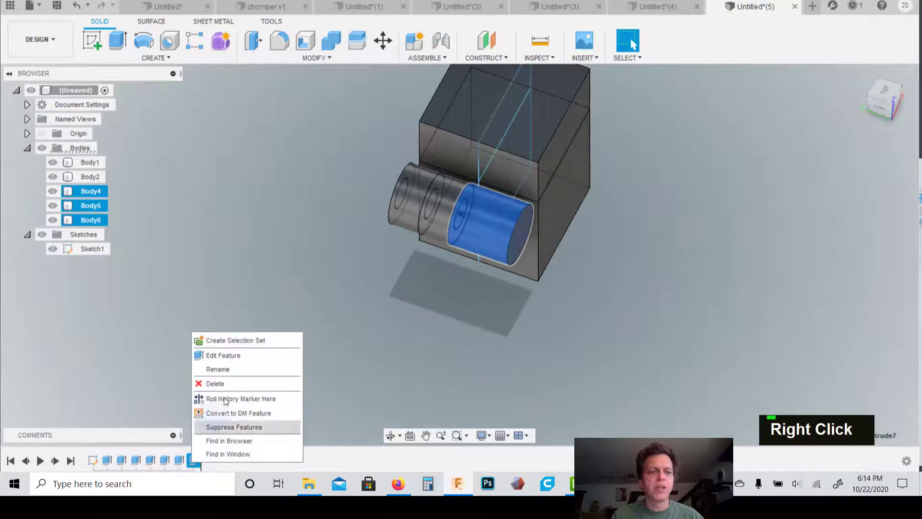
{"action": "left_click", "coordinate": [224, 355]}
{"action": "left_click", "coordinate": [827, 241]}
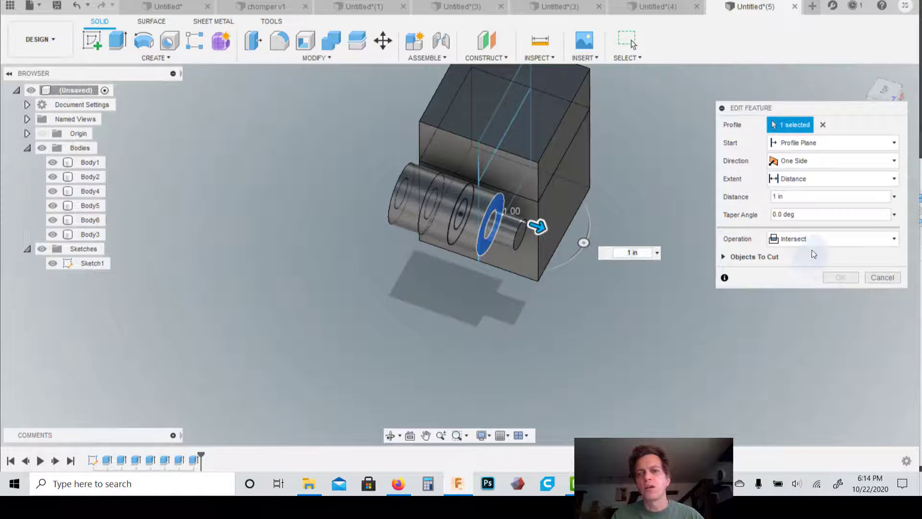
{"action": "left_click", "coordinate": [815, 239]}
{"action": "left_click", "coordinate": [807, 294]}
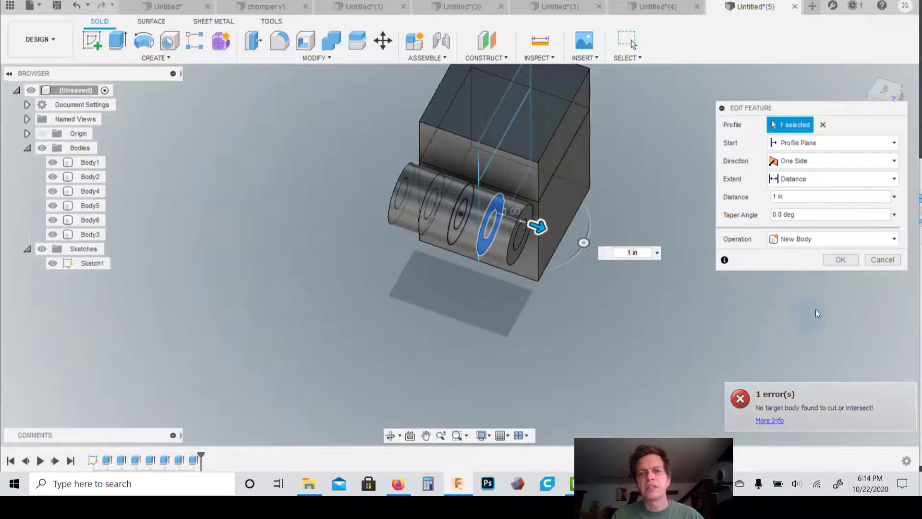
{"action": "left_click", "coordinate": [840, 260]}
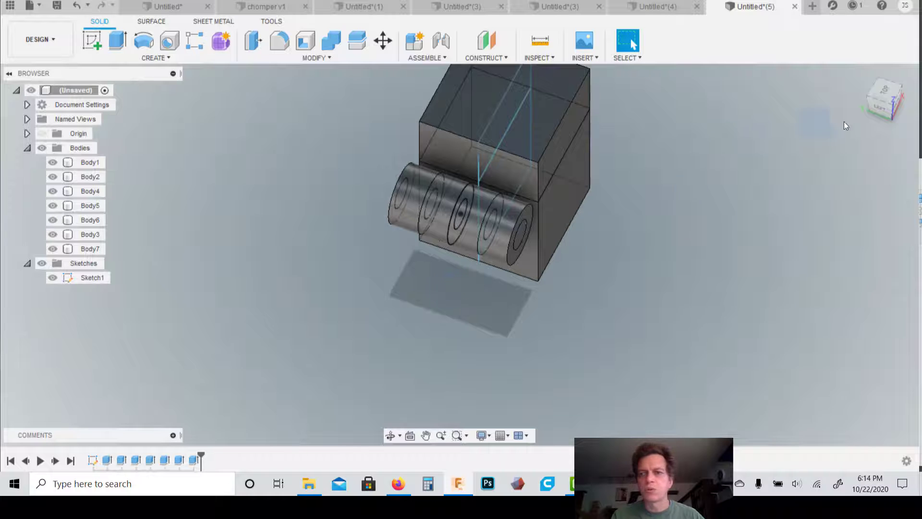
Hide the upper block, Body1, to expose the top face of the lower block
{"action": "left_click", "coordinate": [892, 104]}
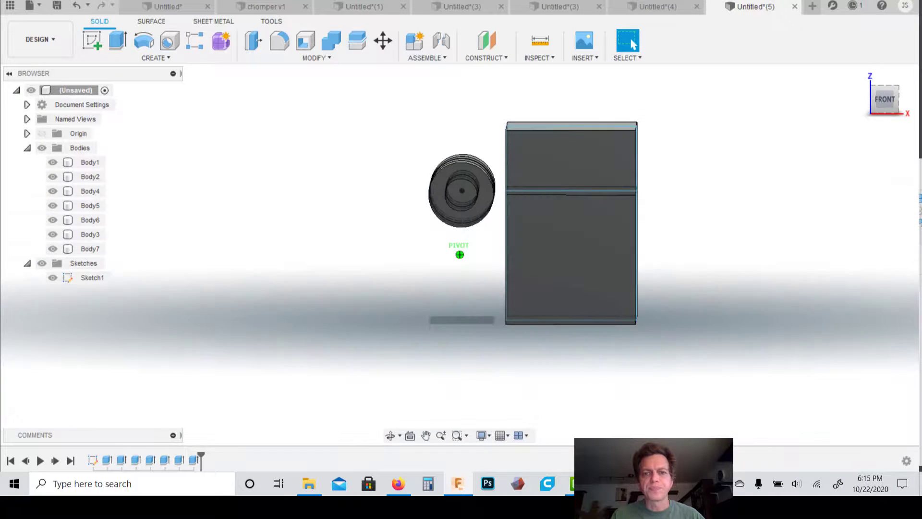
{"action": "mouse_move", "coordinate": [892, 103]}
{"action": "left_mouse_down"}
{"action": "mouse_move", "coordinate": [871, 139]}
{"action": "mouse_move", "coordinate": [871, 117]}
{"action": "mouse_move", "coordinate": [873, 140]}
{"action": "left_mouse_up"}
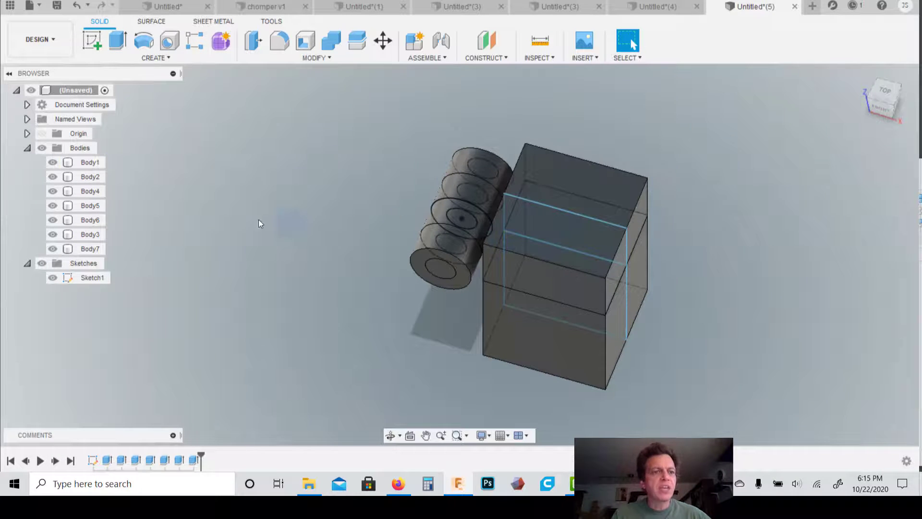
{"action": "left_click", "coordinate": [50, 162]}
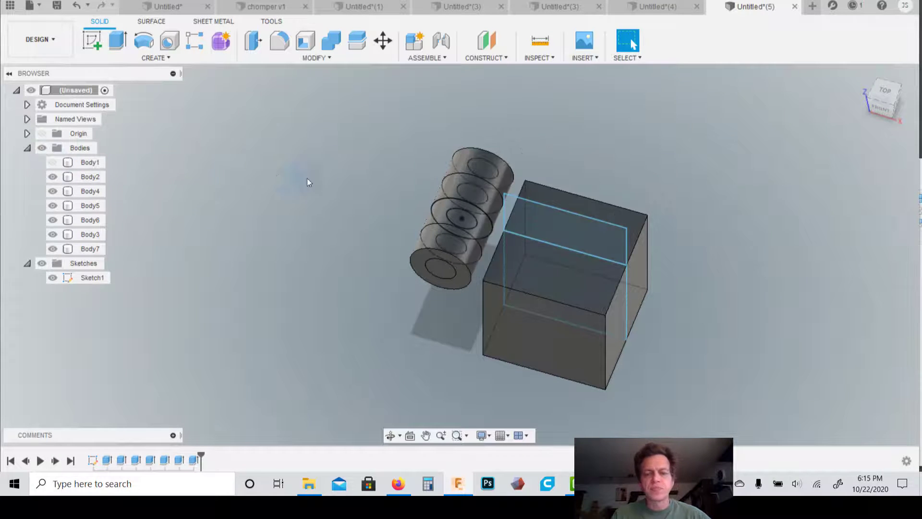
{"action": "left_click", "coordinate": [443, 240]}
{"action": "left_click", "coordinate": [600, 258]}
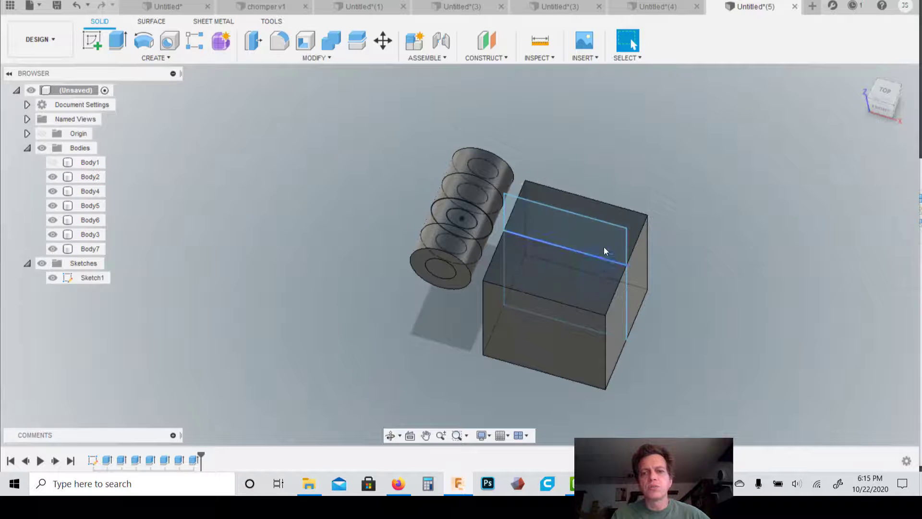
{"action": "left_click", "coordinate": [603, 137]}
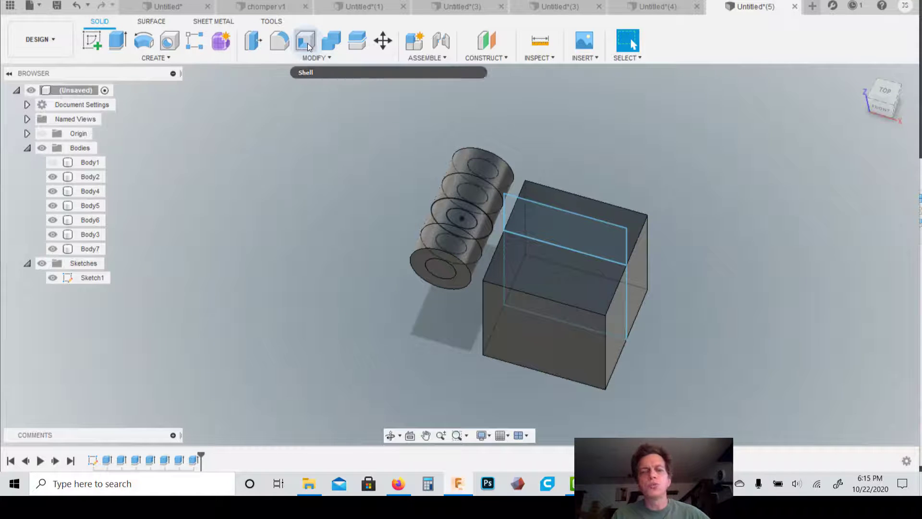
Shell the lower block through its top face with an inside thickness of 0.25 in
{"action": "left_click", "coordinate": [310, 56]}
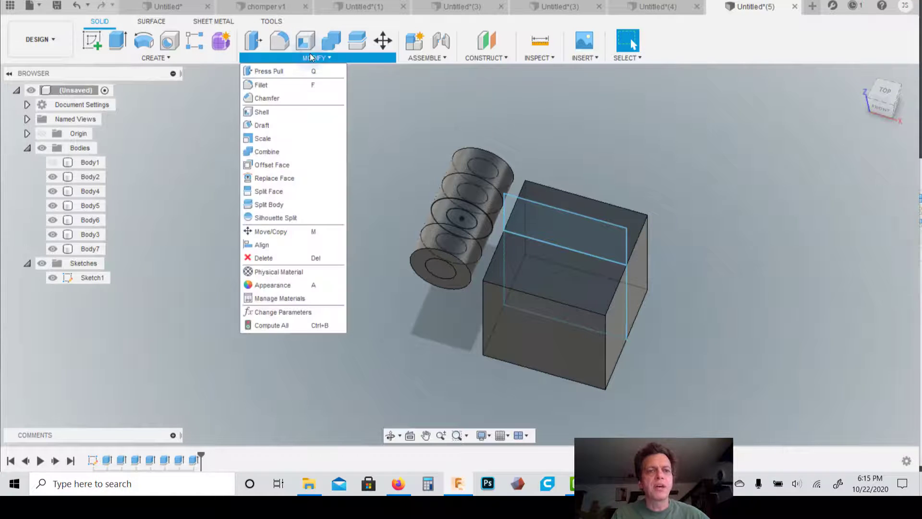
{"action": "left_click", "coordinate": [272, 114]}
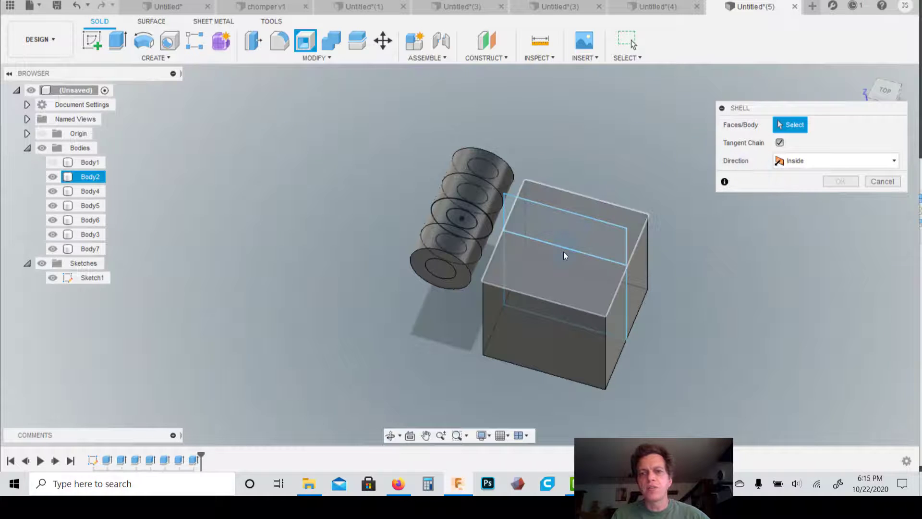
{"action": "left_click", "coordinate": [572, 281]}
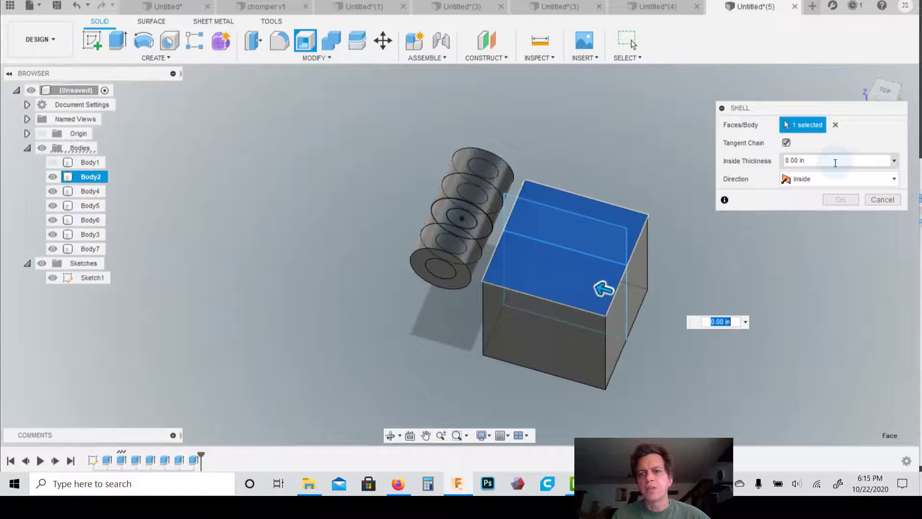
{"action": "type", "text": ".25"}
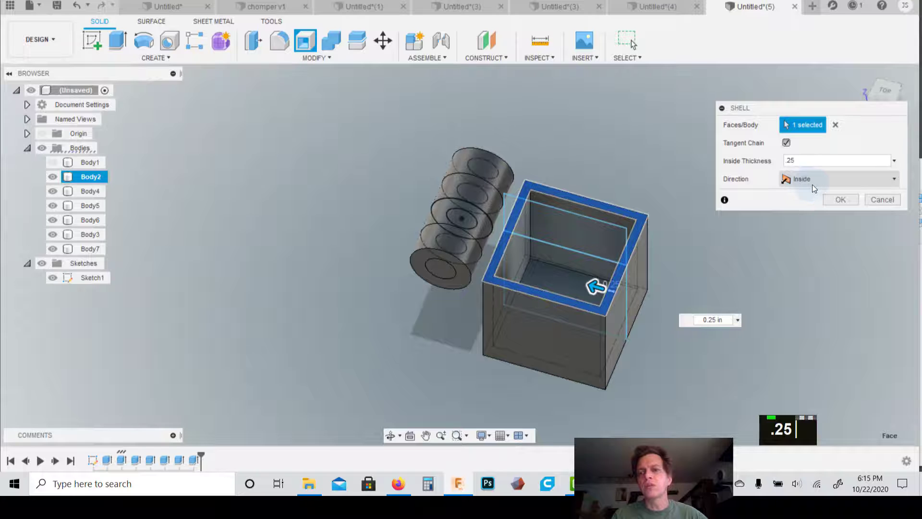
{"action": "left_click", "coordinate": [838, 198]}
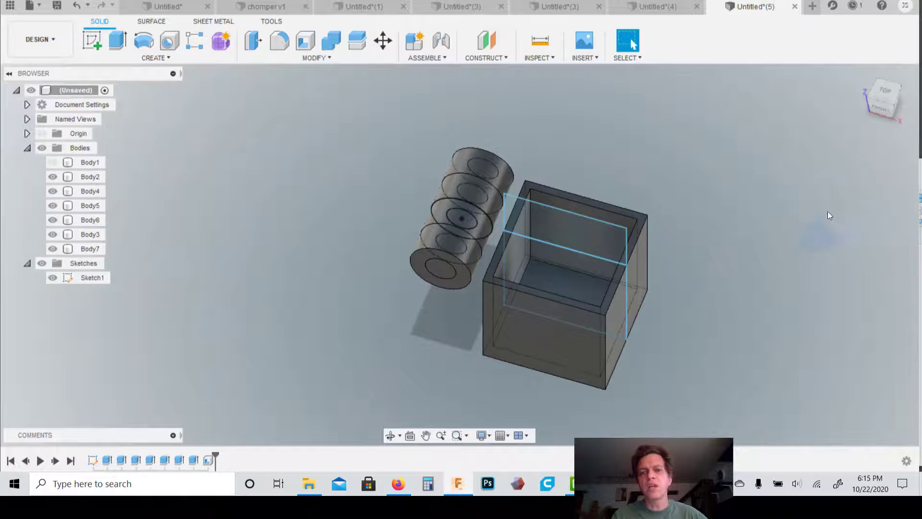
{"action": "mouse_move", "coordinate": [891, 110]}
{"action": "left_mouse_down"}
{"action": "mouse_move", "coordinate": [902, 76]}
{"action": "mouse_move", "coordinate": [899, 110]}
{"action": "left_mouse_up"}
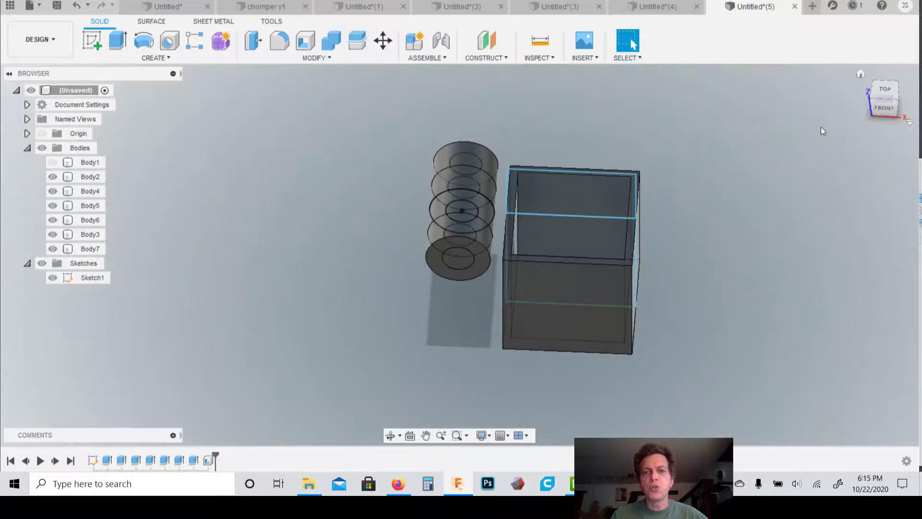
Create a section analysis through the XZ plane at 0.00 in offset and inspect the cut through the rod and box
{"action": "left_click", "coordinate": [553, 59]}
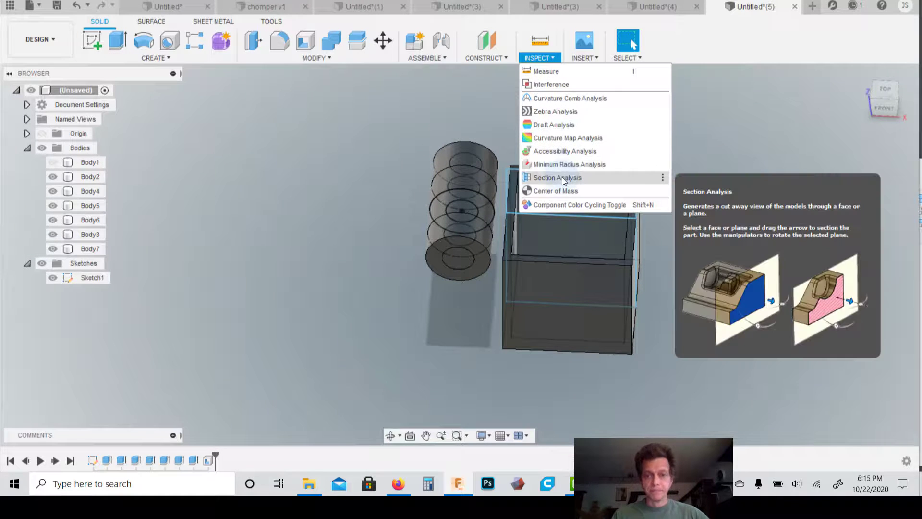
{"action": "left_click", "coordinate": [562, 177]}
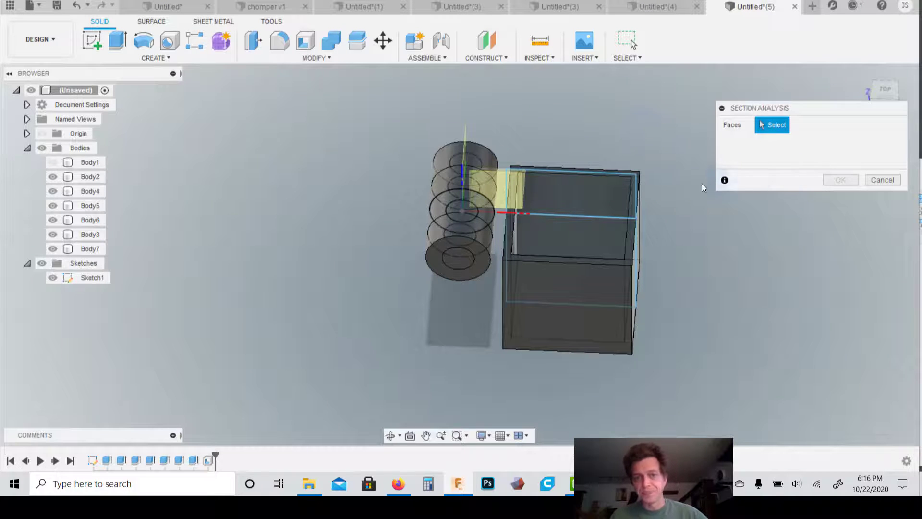
{"action": "left_click", "coordinate": [500, 195]}
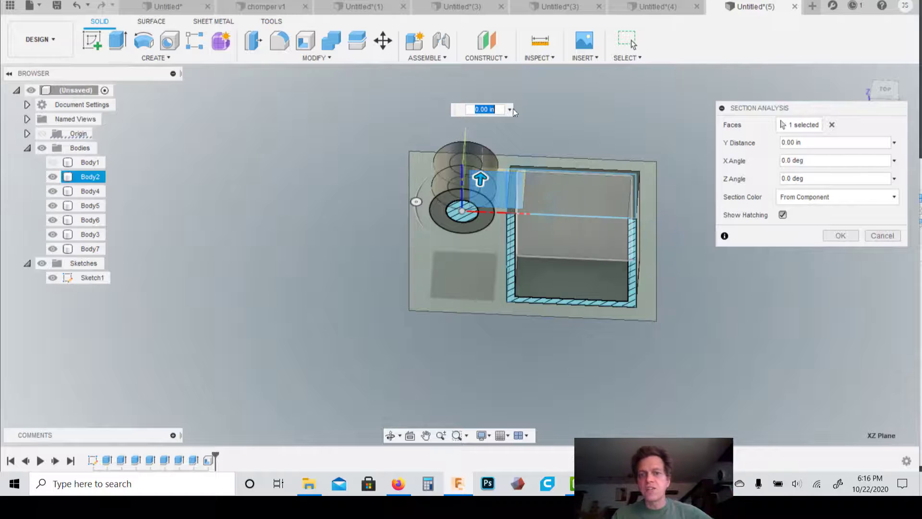
{"action": "mouse_move", "coordinate": [482, 179]}
{"action": "left_mouse_down"}
{"action": "mouse_move", "coordinate": [480, 153]}
{"action": "mouse_move", "coordinate": [472, 178]}
{"action": "left_mouse_up"}
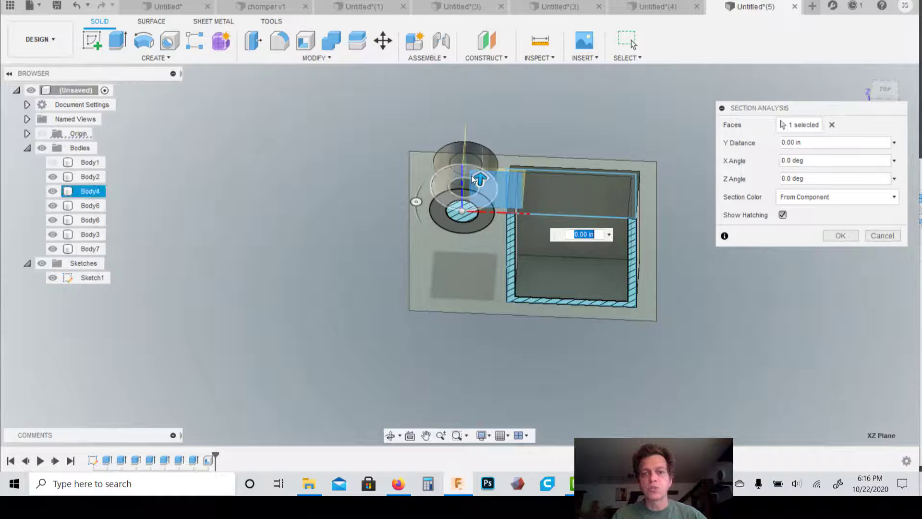
{"action": "left_click", "coordinate": [845, 235]}
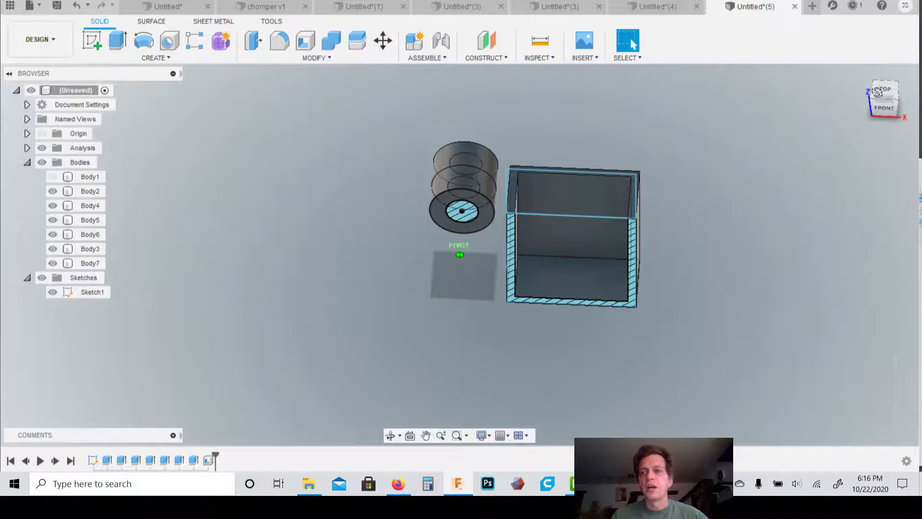
{"action": "left_click", "coordinate": [878, 71]}
{"action": "left_click_drag", "start_coordinate": [878, 71], "coordinate": [889, 88]}
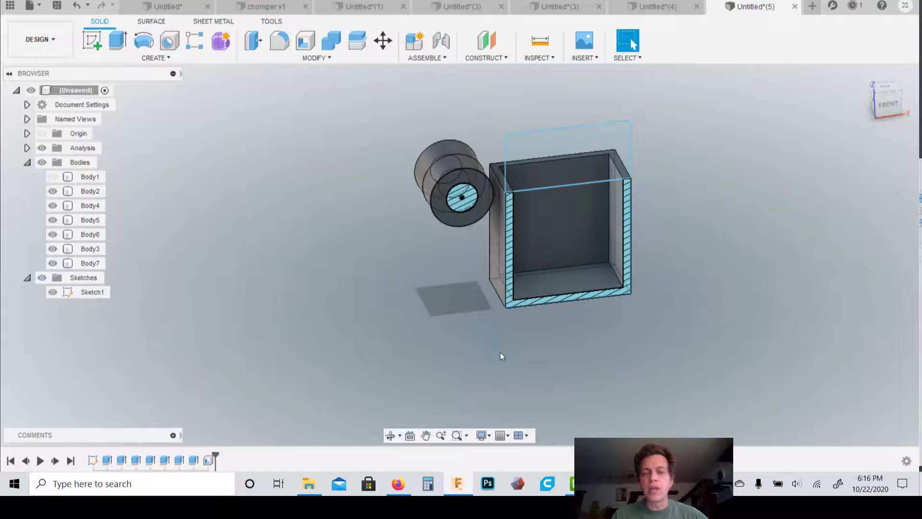
Turn off the Section1 analysis and swap the block visibility so that Body1 shows and Body2 is hidden
{"action": "left_click", "coordinate": [28, 148]}
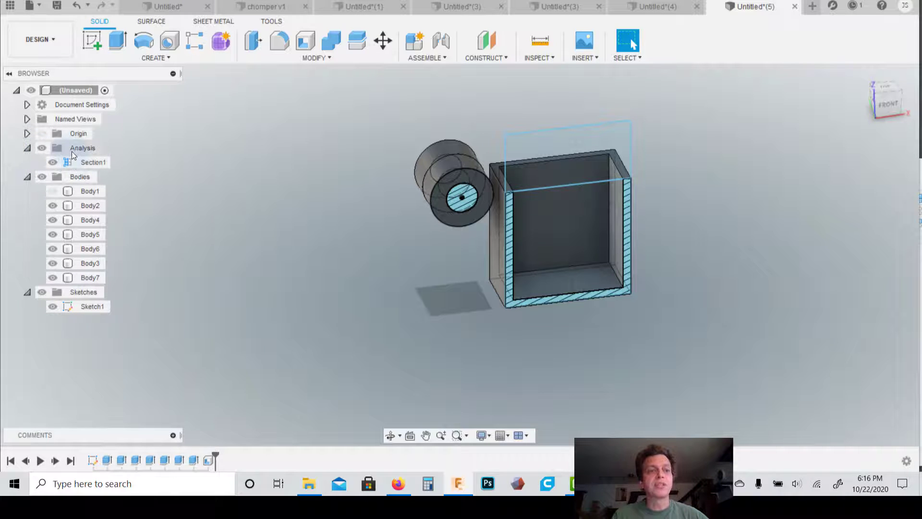
{"action": "left_click", "coordinate": [51, 163]}
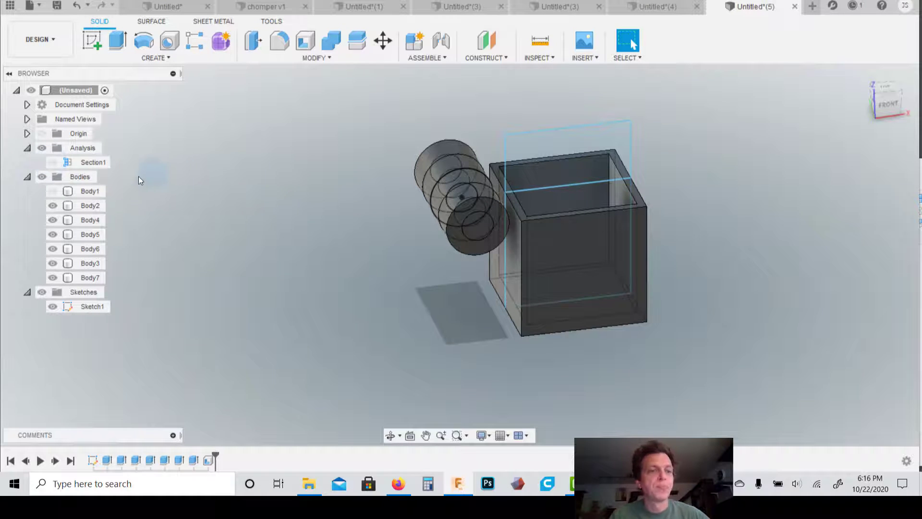
{"action": "left_click", "coordinate": [53, 191]}
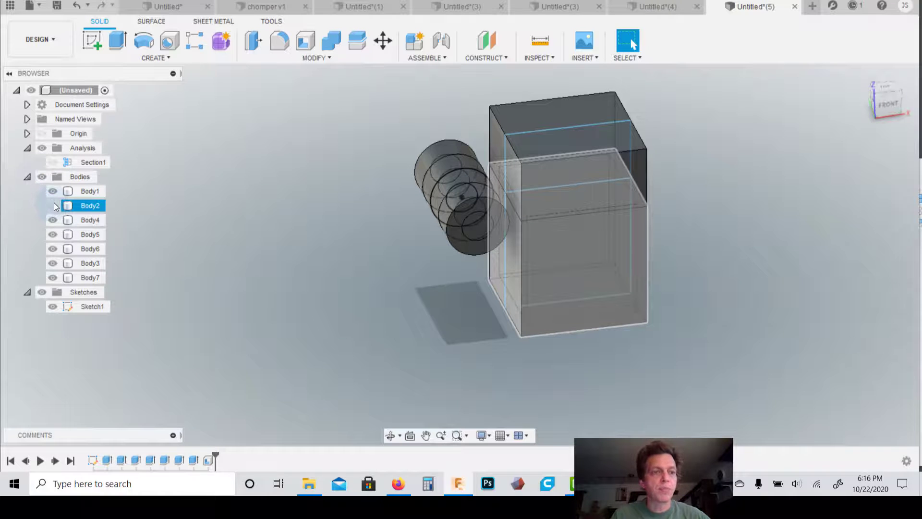
{"action": "left_click", "coordinate": [53, 205]}
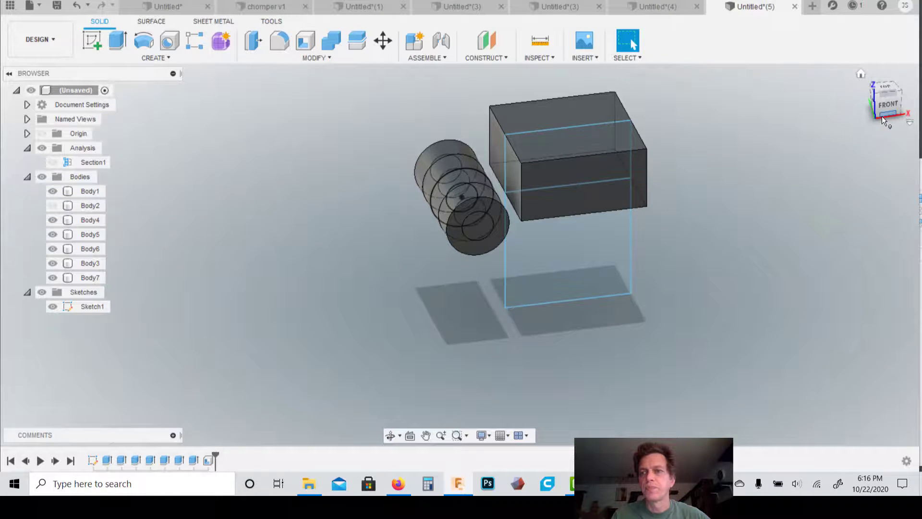
Shell the upper block, Body1, through its bottom face with an inside thickness of 0.25 in
{"action": "left_click_drag", "start_coordinate": [889, 115], "coordinate": [883, 53]}
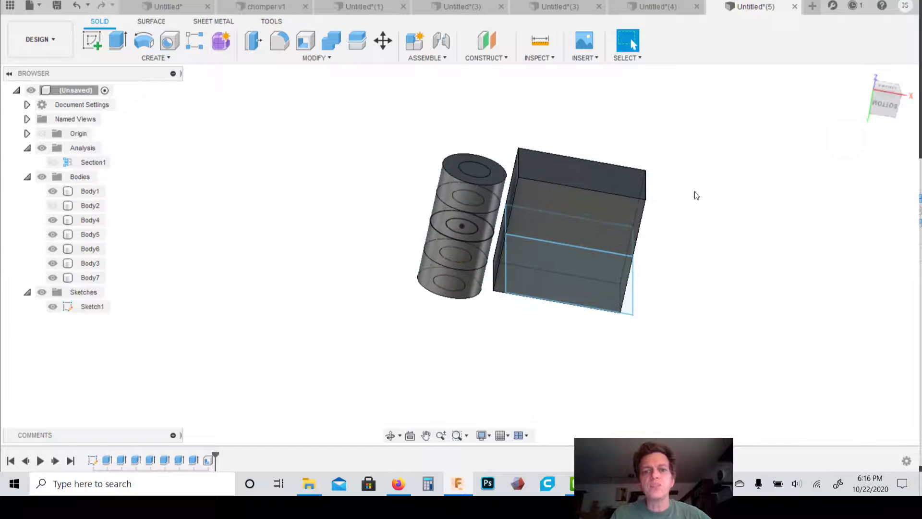
{"action": "left_click", "coordinate": [318, 58]}
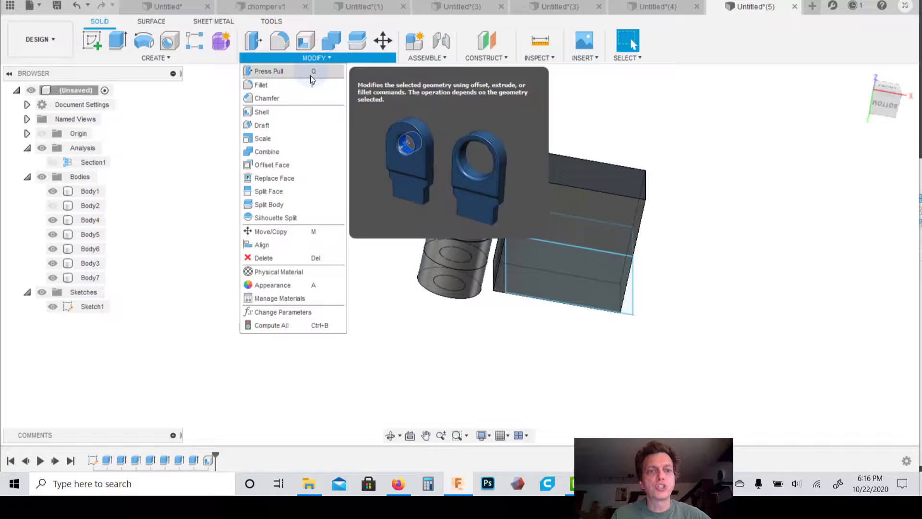
{"action": "left_click", "coordinate": [298, 115]}
{"action": "left_click", "coordinate": [602, 234]}
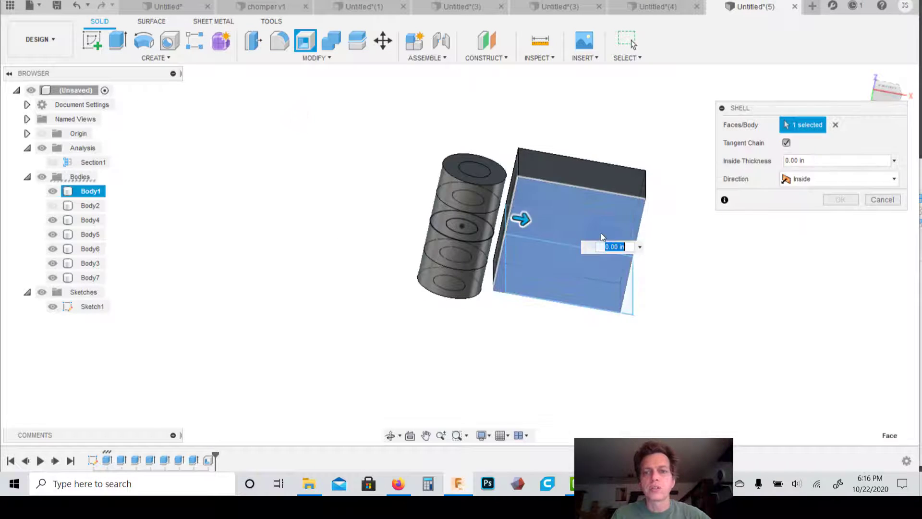
{"action": "left_click_drag", "start_coordinate": [811, 162], "coordinate": [748, 159]}
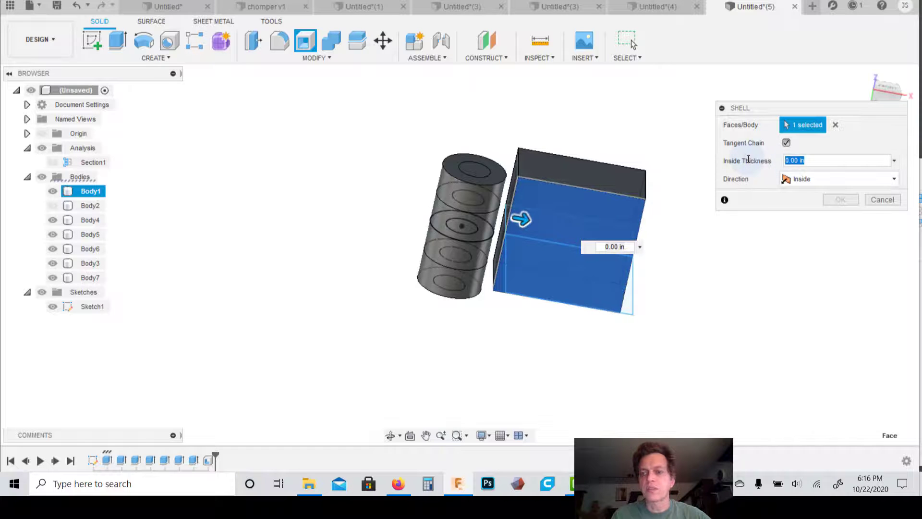
{"action": "type", "text": ".25"}
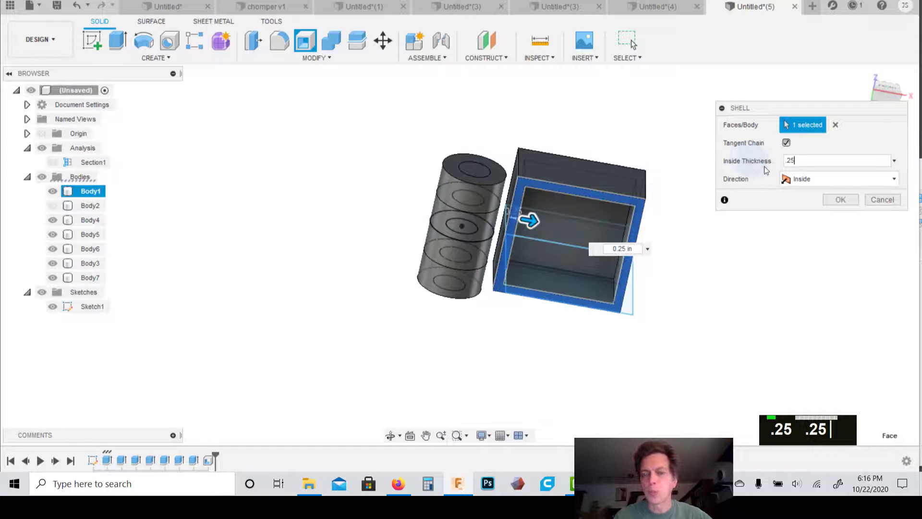
{"action": "left_click", "coordinate": [841, 199]}
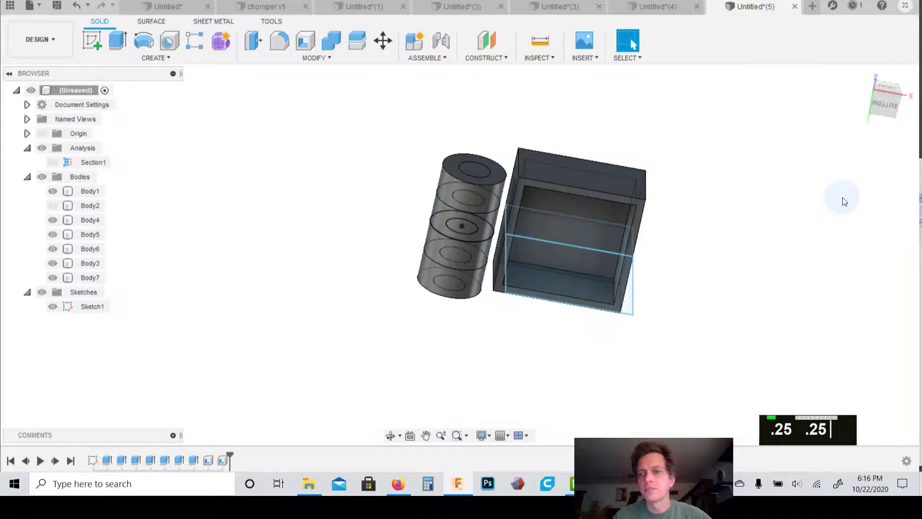
Show Body2 again, check both hollow blocks with Section1 turned on, and hide the Analysis folder
{"action": "left_click", "coordinate": [54, 206]}
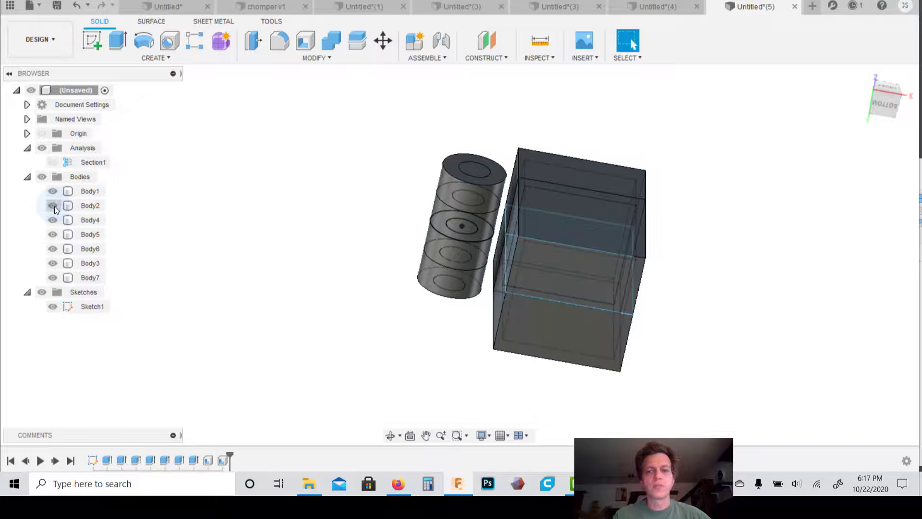
{"action": "left_click", "coordinate": [878, 102]}
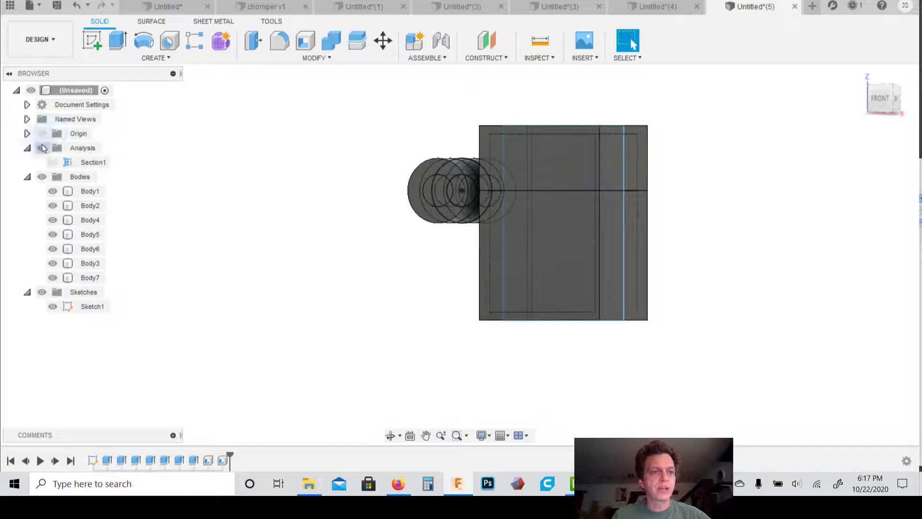
{"action": "left_click", "coordinate": [51, 165]}
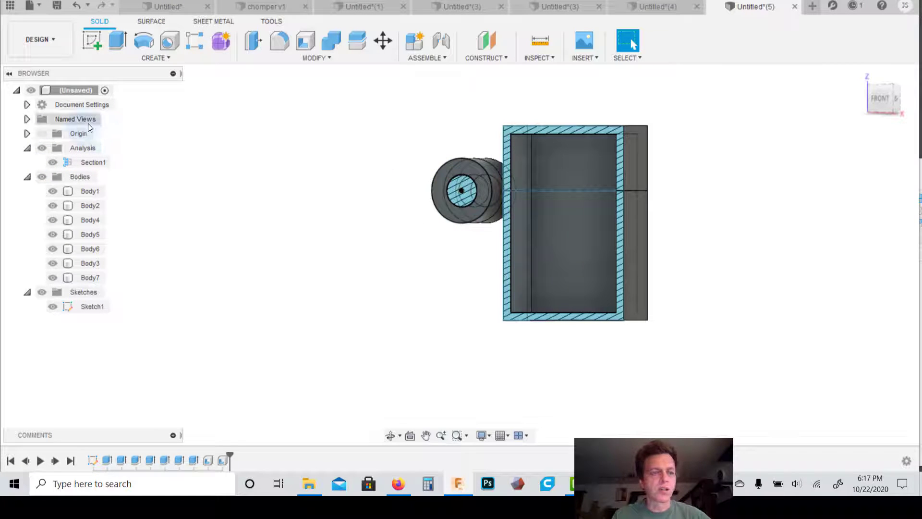
{"action": "left_click", "coordinate": [41, 151]}
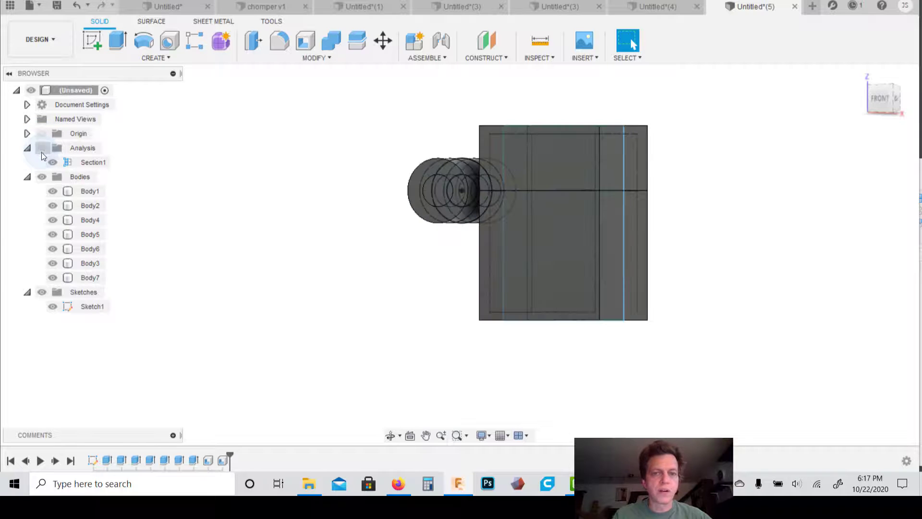
{"action": "left_click", "coordinate": [883, 99]}
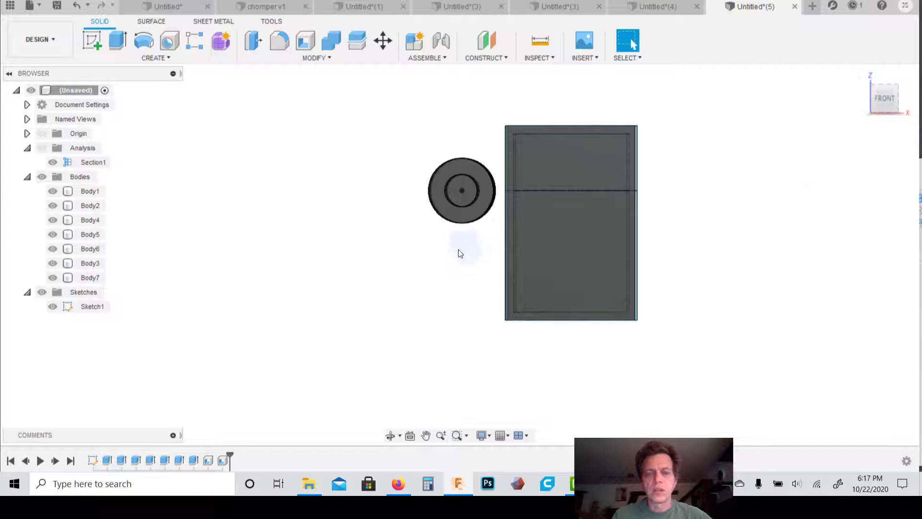
{"action": "left_click", "coordinate": [518, 249]}
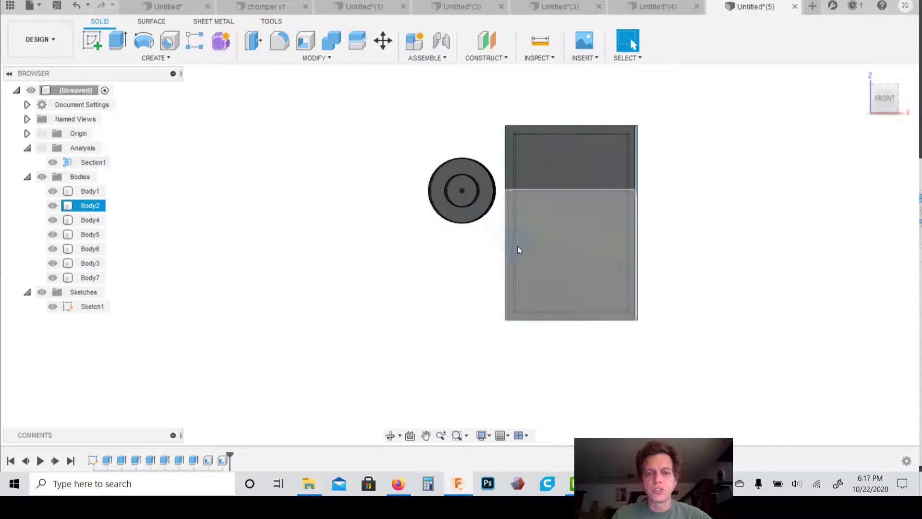
{"action": "left_click", "coordinate": [492, 250]}
{"action": "mouse_move", "coordinate": [495, 244]}
{"action": "left_mouse_down"}
{"action": "mouse_move", "coordinate": [425, 139]}
{"action": "mouse_move", "coordinate": [405, 130]}
{"action": "left_mouse_up"}
{"action": "left_click", "coordinate": [510, 243], "text": "ctrl"}
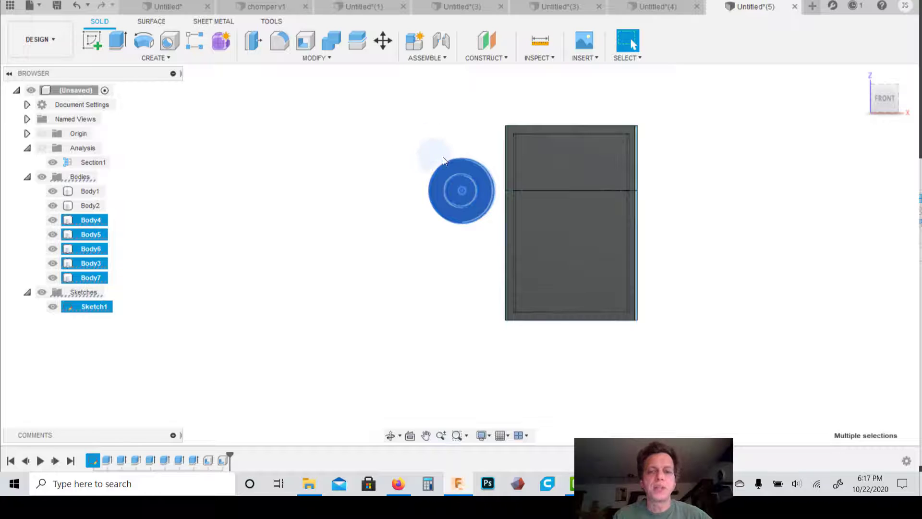
{"action": "right_click", "coordinate": [462, 189]}
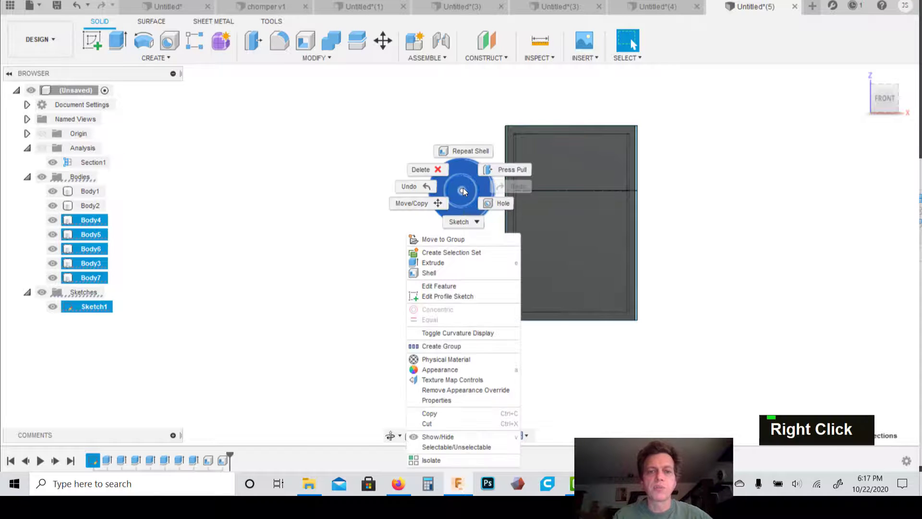
{"action": "left_click", "coordinate": [430, 201]}
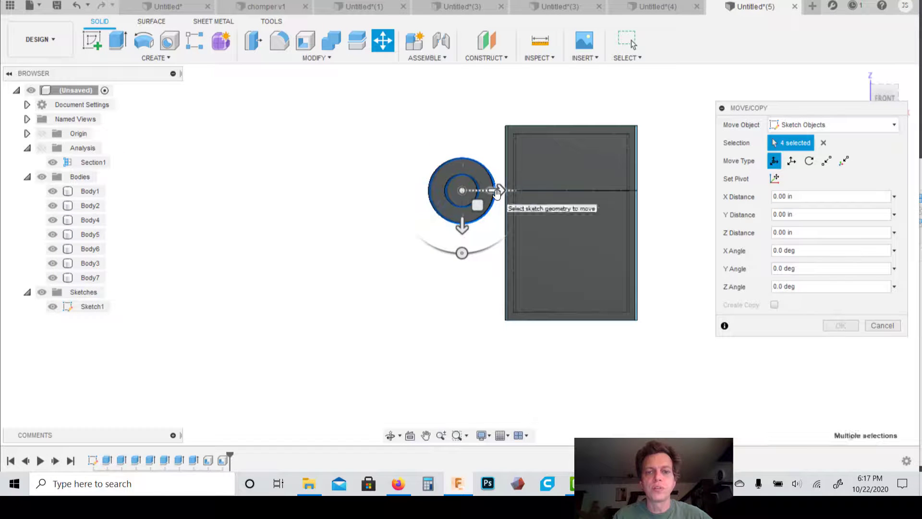
{"action": "left_click_drag", "start_coordinate": [499, 191], "coordinate": [526, 196]}
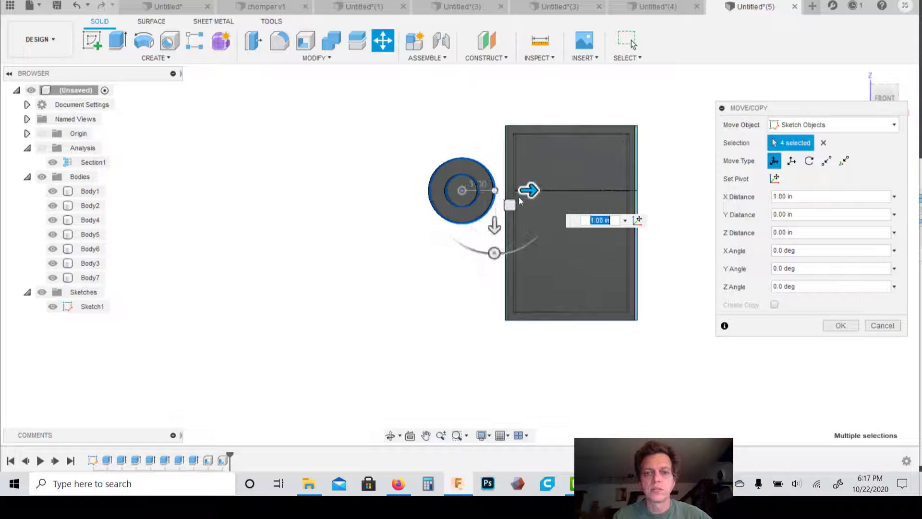
{"action": "scroll", "coordinate": [511, 194], "scroll_direction": "down", "scroll_amount": 5}
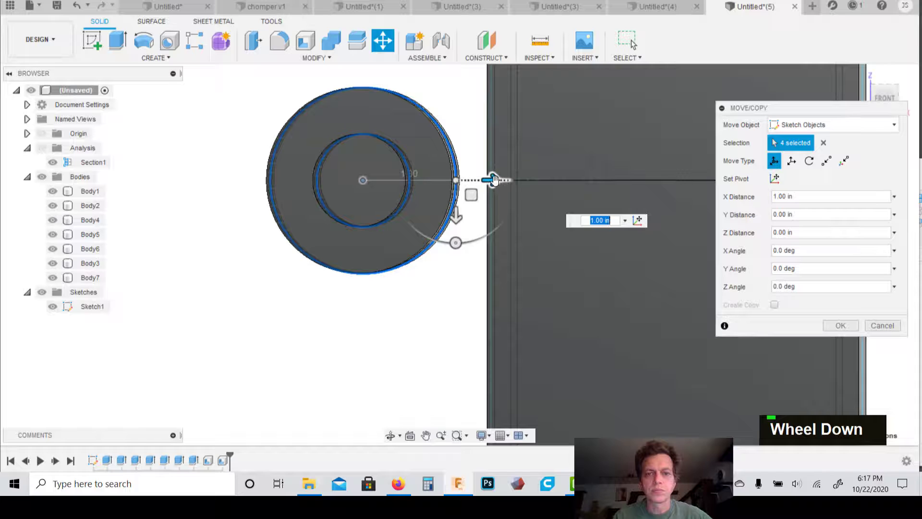
{"action": "mouse_move", "coordinate": [494, 180]}
{"action": "left_mouse_down"}
{"action": "mouse_move", "coordinate": [521, 180]}
{"action": "mouse_move", "coordinate": [456, 180]}
{"action": "mouse_move", "coordinate": [504, 187]}
{"action": "mouse_move", "coordinate": [493, 188]}
{"action": "left_mouse_up"}
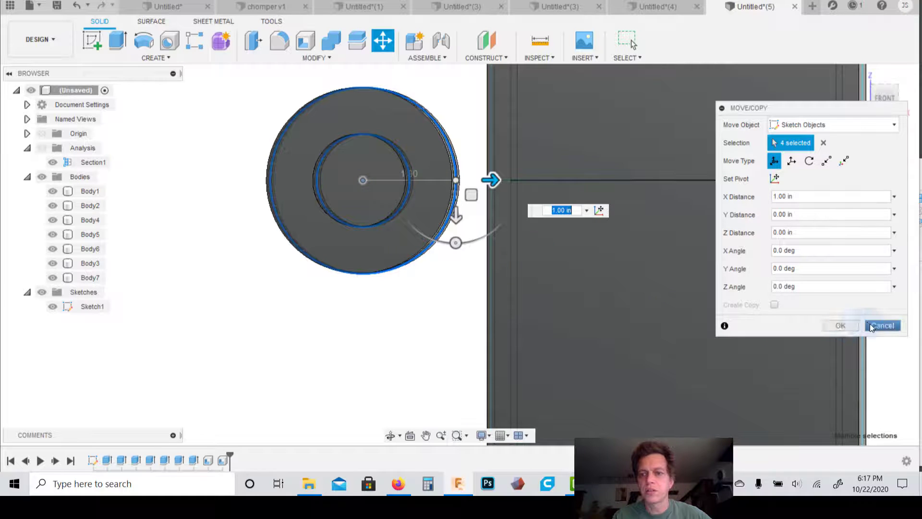
{"action": "left_click", "coordinate": [883, 325]}
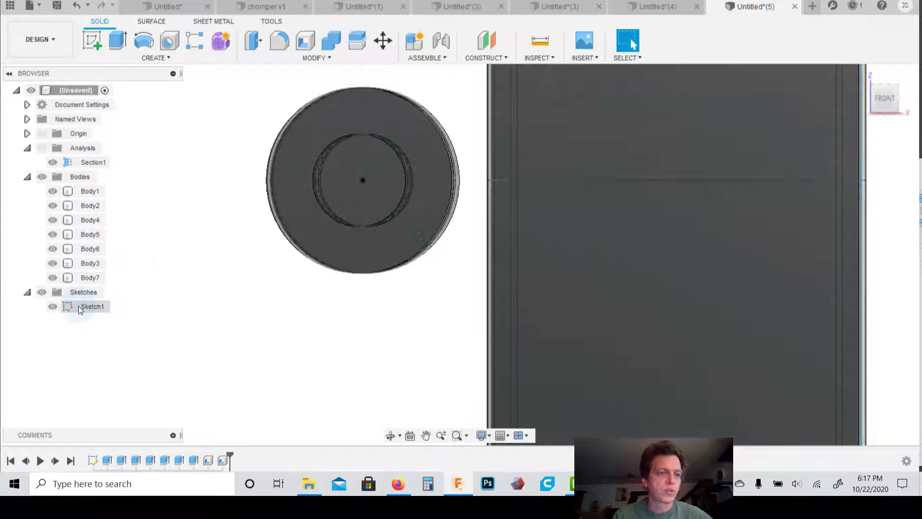
Open Sketch1 for editing and delete the coincident constraint that ties the outer circle's center to the origin
{"action": "right_click", "coordinate": [79, 307]}
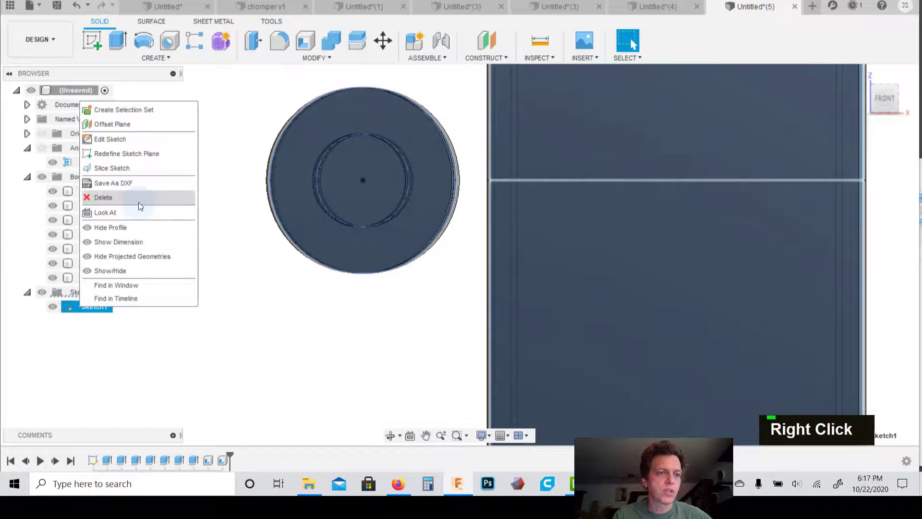
{"action": "left_click", "coordinate": [127, 139]}
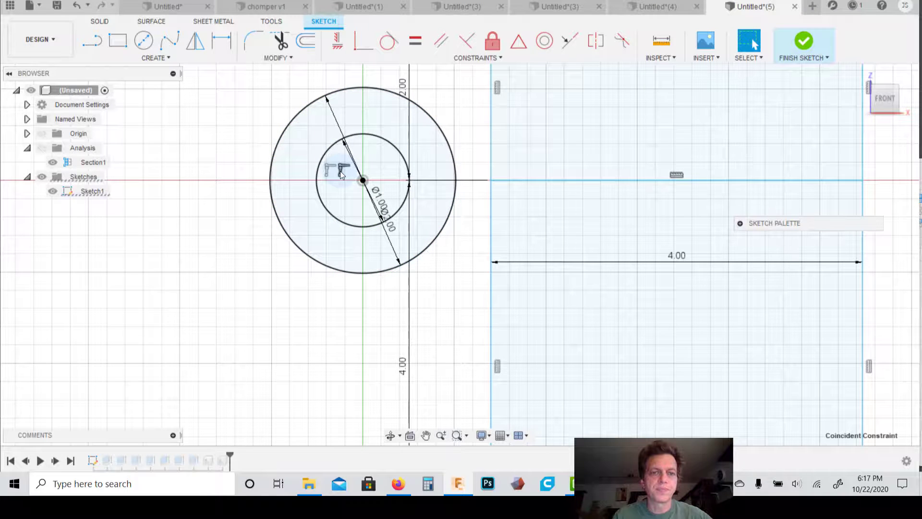
{"action": "left_click", "coordinate": [342, 169]}
{"action": "key", "text": "Delete"}
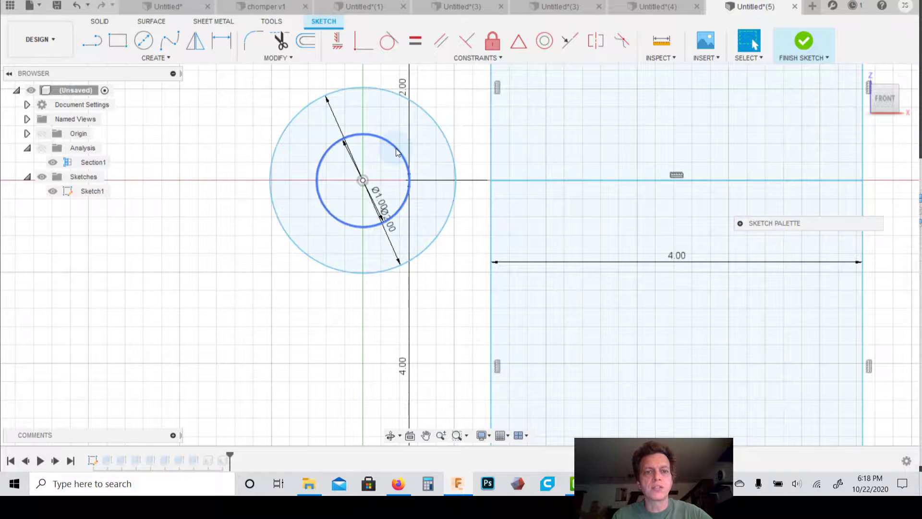
Make the outer circle concentric with the inner circle in Sketch1
{"action": "left_click", "coordinate": [387, 44]}
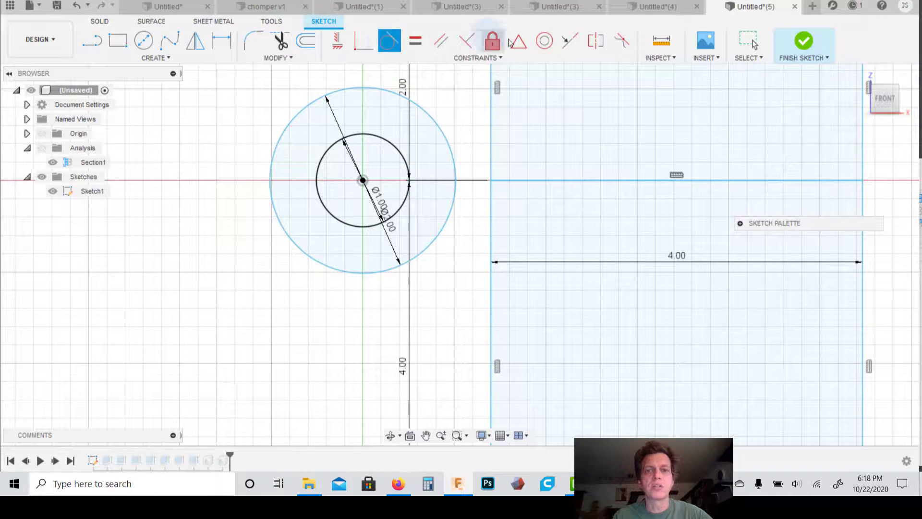
{"action": "left_click", "coordinate": [545, 41]}
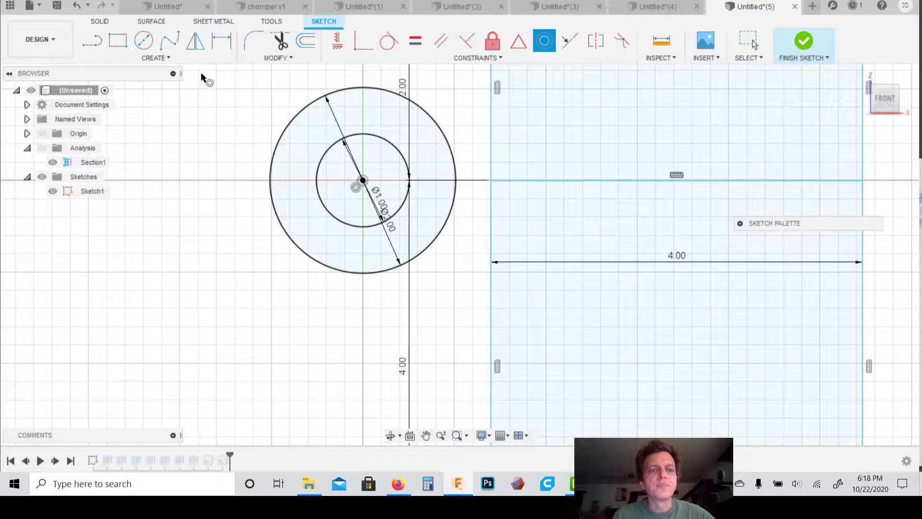
{"action": "left_click_drag", "start_coordinate": [464, 313], "coordinate": [244, 86]}
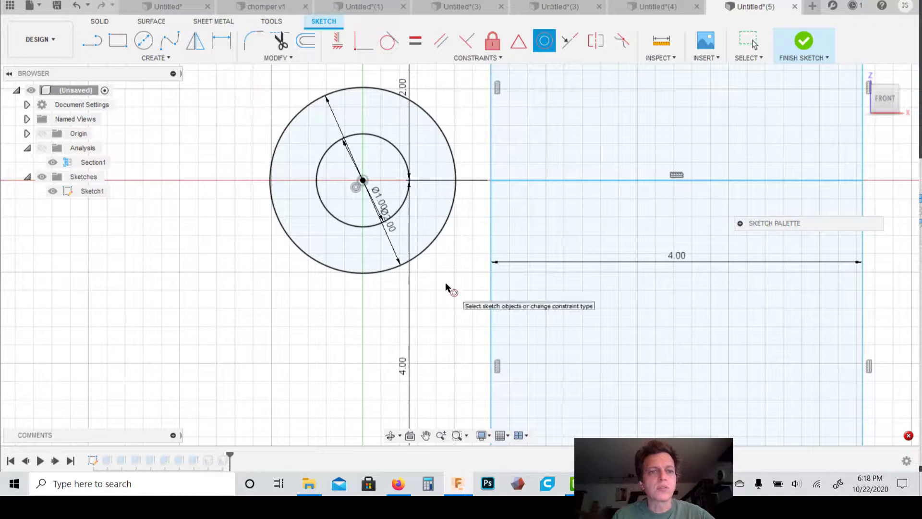
Dismiss the constraint error and leave the Concentric command
{"action": "left_click_drag", "start_coordinate": [463, 296], "coordinate": [234, 61]}
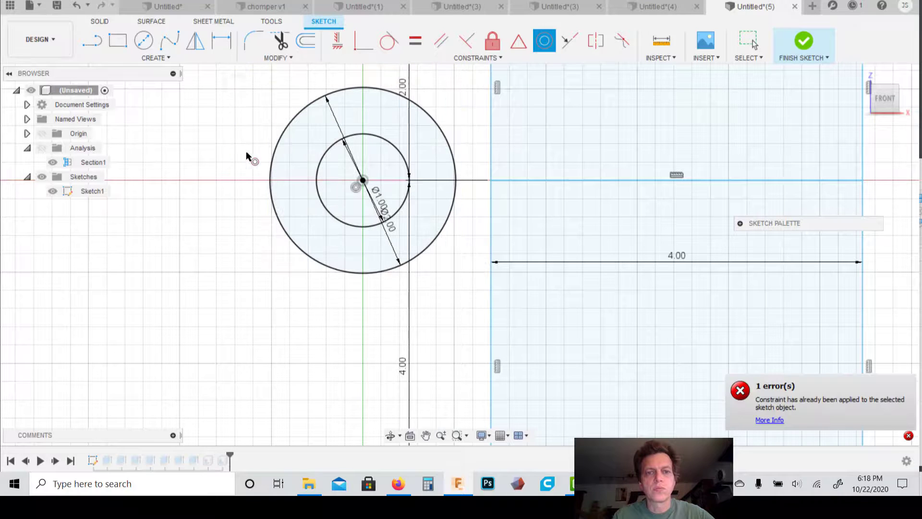
{"action": "left_click", "coordinate": [909, 435]}
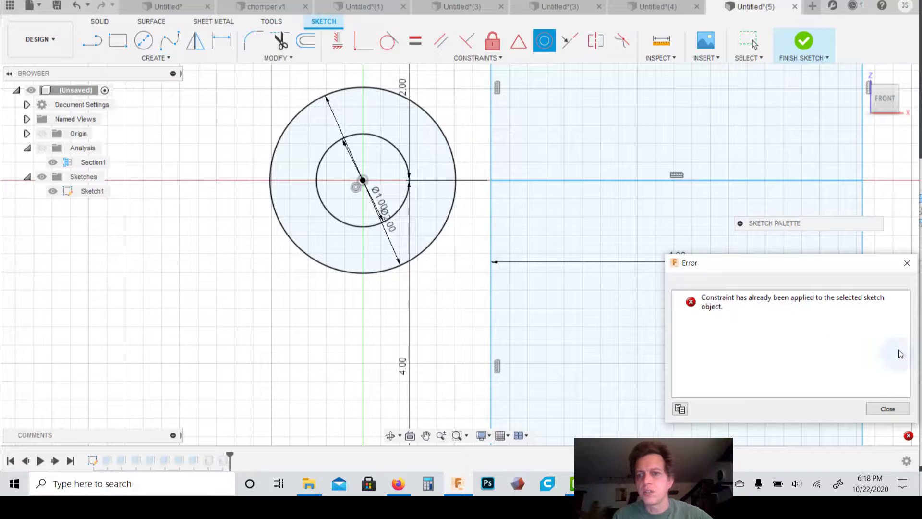
{"action": "left_click", "coordinate": [907, 263]}
{"action": "key", "text": "Escape"}
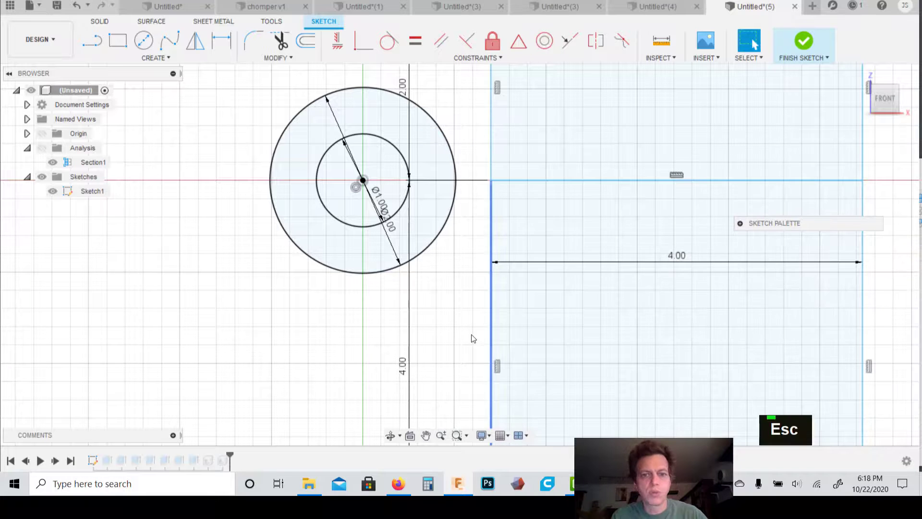
{"action": "mouse_move", "coordinate": [456, 281]}
{"action": "left_mouse_down"}
{"action": "mouse_move", "coordinate": [257, 138]}
{"action": "mouse_move", "coordinate": [212, 75]}
{"action": "left_mouse_up"}
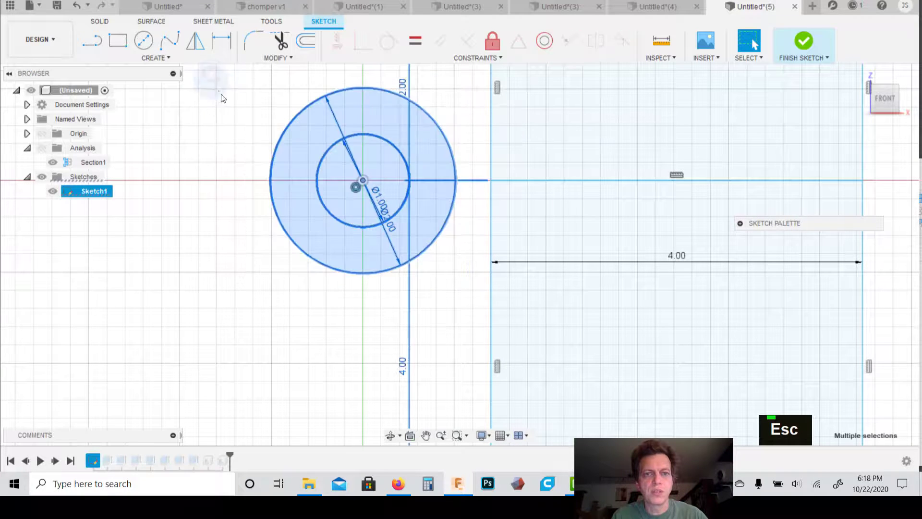
{"action": "right_click", "coordinate": [319, 168]}
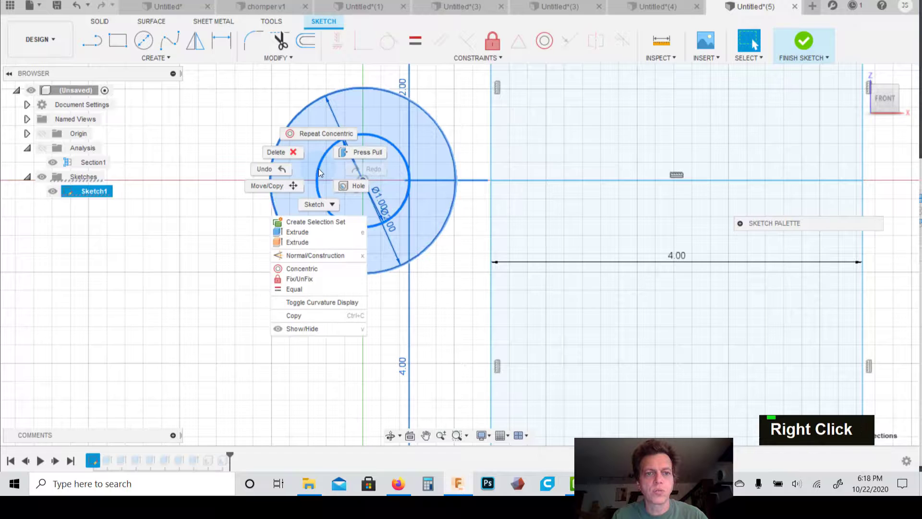
{"action": "left_click", "coordinate": [279, 189]}
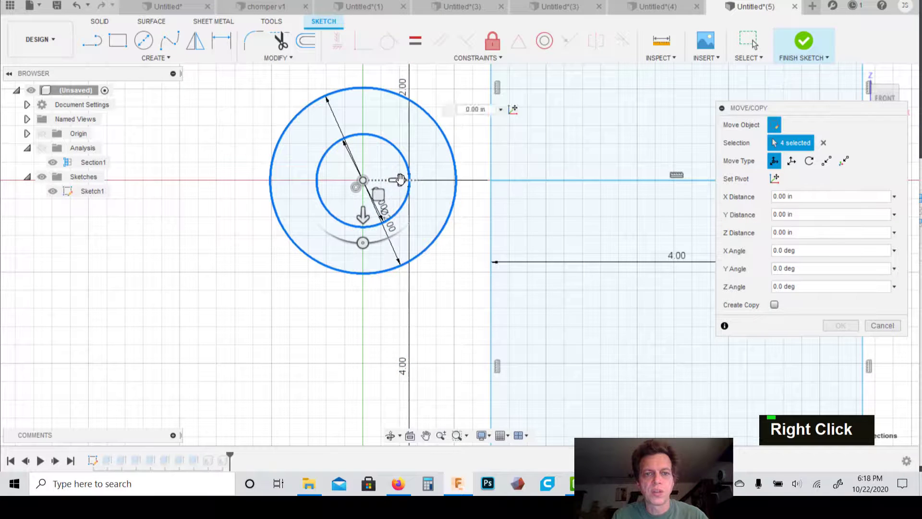
{"action": "left_click_drag", "start_coordinate": [401, 179], "coordinate": [439, 181]}
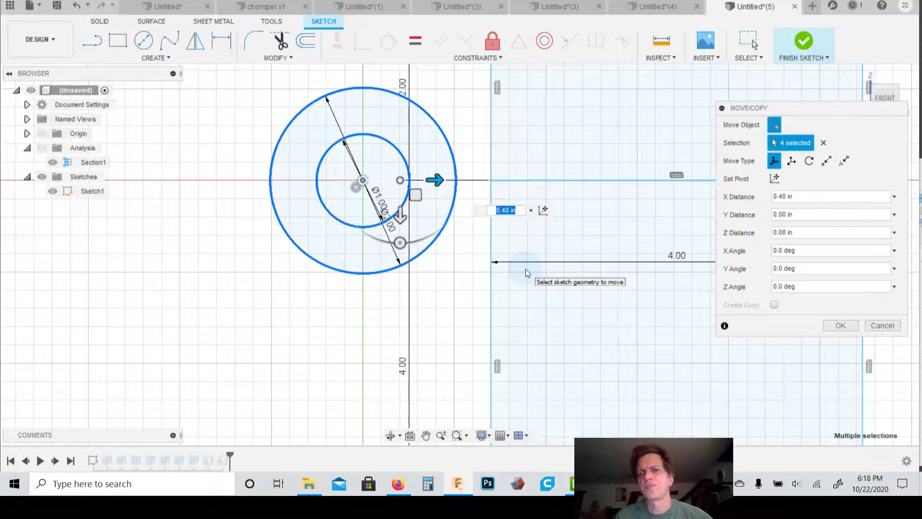
{"action": "left_click", "coordinate": [882, 325]}
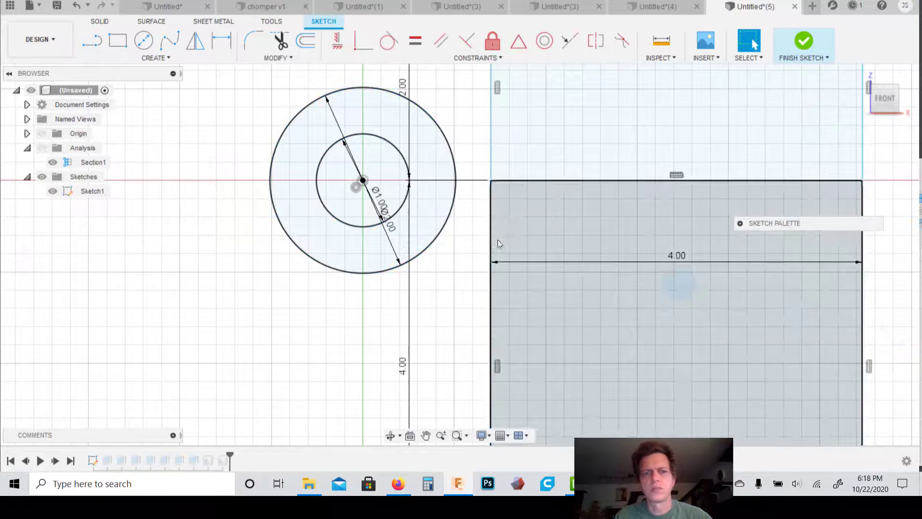
Free the circles' shared center from the origin, move both circles 0.70 in along X, and finish Sketch1
{"action": "right_click", "coordinate": [354, 172]}
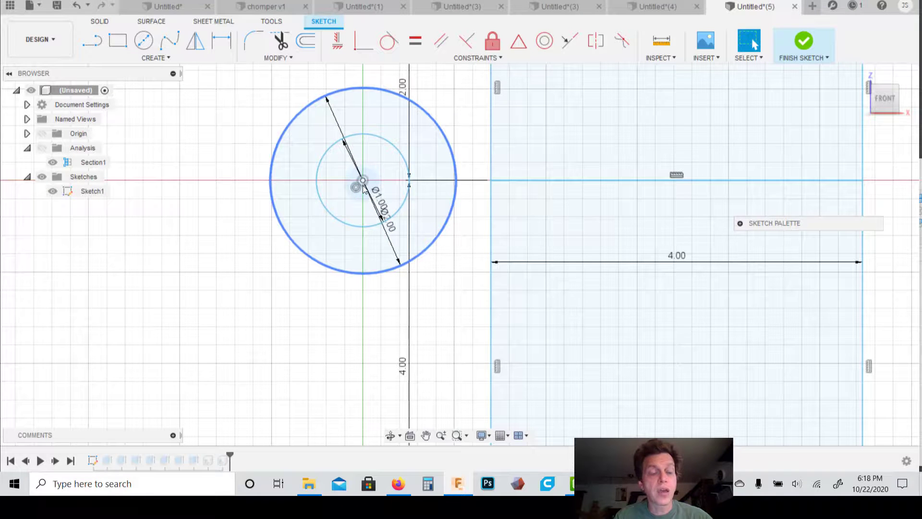
{"action": "left_click_drag", "start_coordinate": [444, 289], "coordinate": [222, 74]}
{"action": "key", "text": "m"}
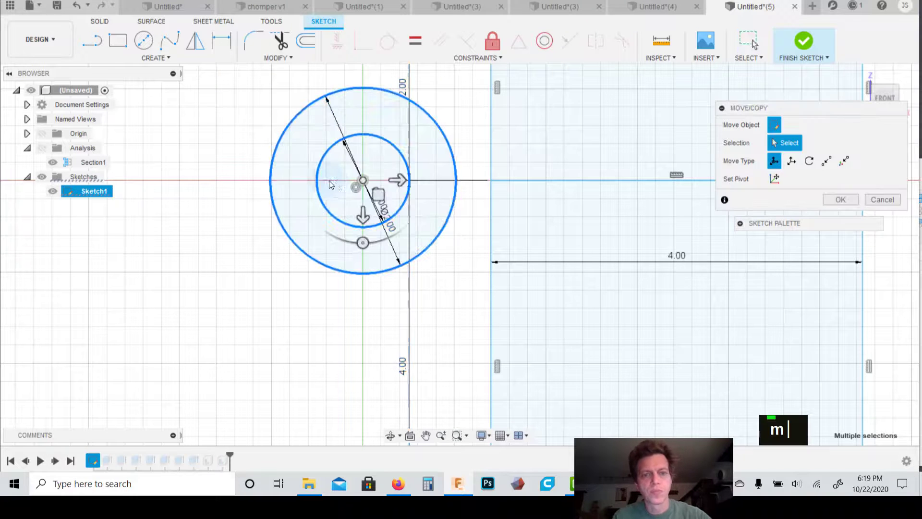
{"action": "left_click_drag", "start_coordinate": [399, 180], "coordinate": [460, 183]}
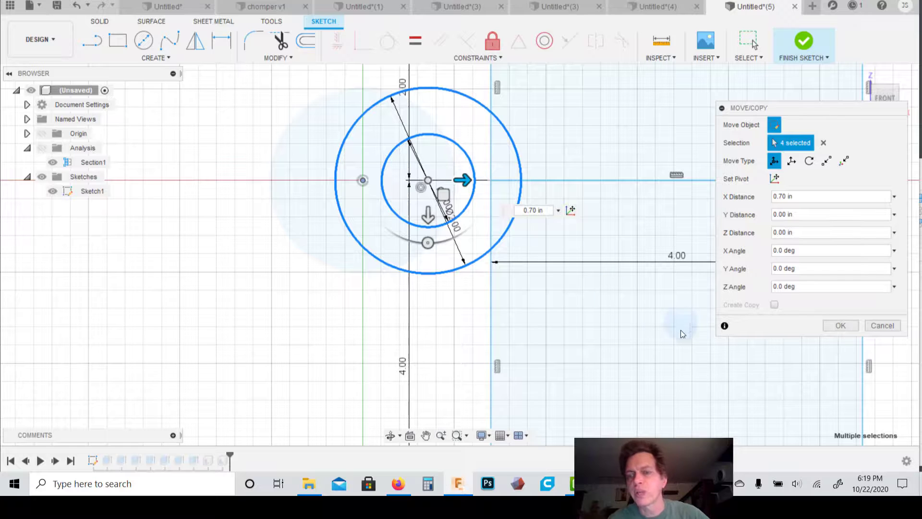
{"action": "left_click", "coordinate": [840, 326]}
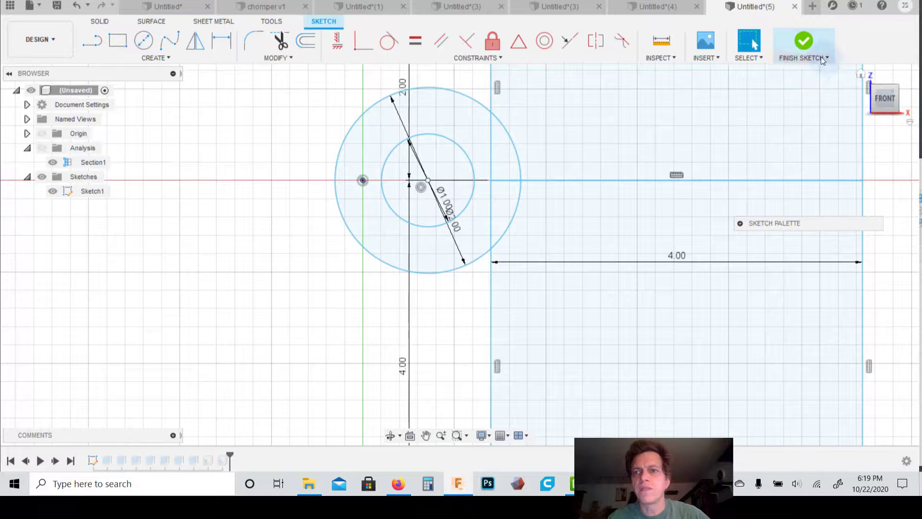
{"action": "left_click", "coordinate": [805, 43]}
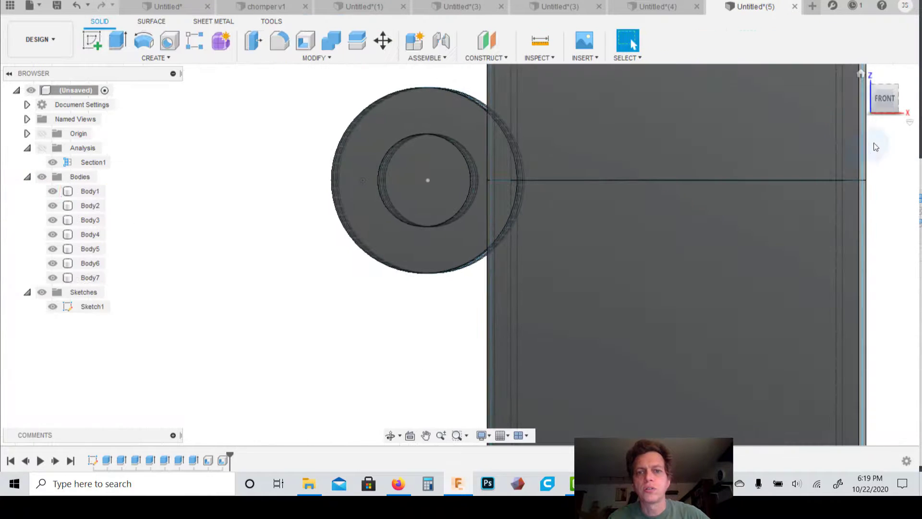
Examine from the left side how the collar segments overlap the two hollow blocks
{"action": "mouse_move", "coordinate": [885, 99]}
{"action": "left_mouse_down"}
{"action": "mouse_move", "coordinate": [902, 130]}
{"action": "mouse_move", "coordinate": [881, 102]}
{"action": "mouse_move", "coordinate": [889, 113]}
{"action": "mouse_move", "coordinate": [911, 108]}
{"action": "left_mouse_up"}
{"action": "scroll", "coordinate": [561, 83], "scroll_direction": "down", "scroll_amount": 3}
{"action": "scroll", "coordinate": [562, 85], "scroll_direction": "up", "scroll_amount": 6}
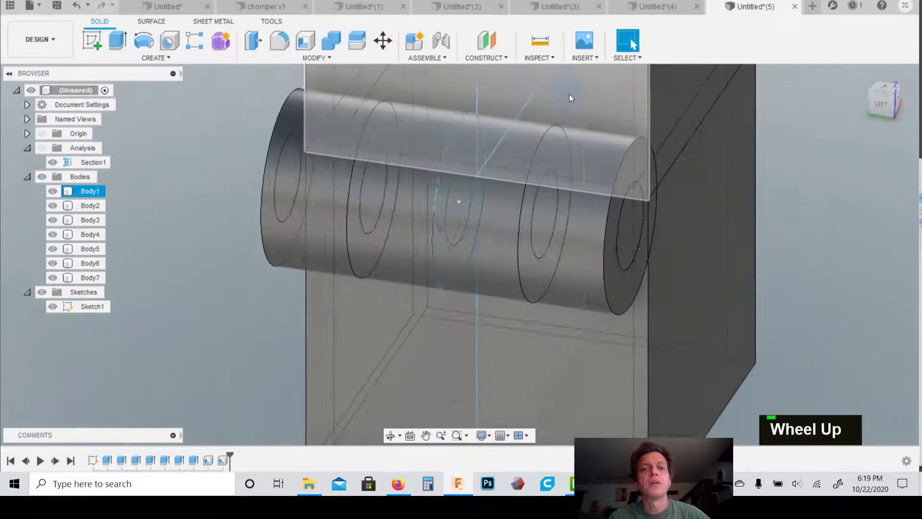
{"action": "middle_click_drag", "start_coordinate": [551, 115], "coordinate": [546, 181]}
{"action": "scroll", "coordinate": [545, 215], "scroll_direction": "down", "scroll_amount": 3}
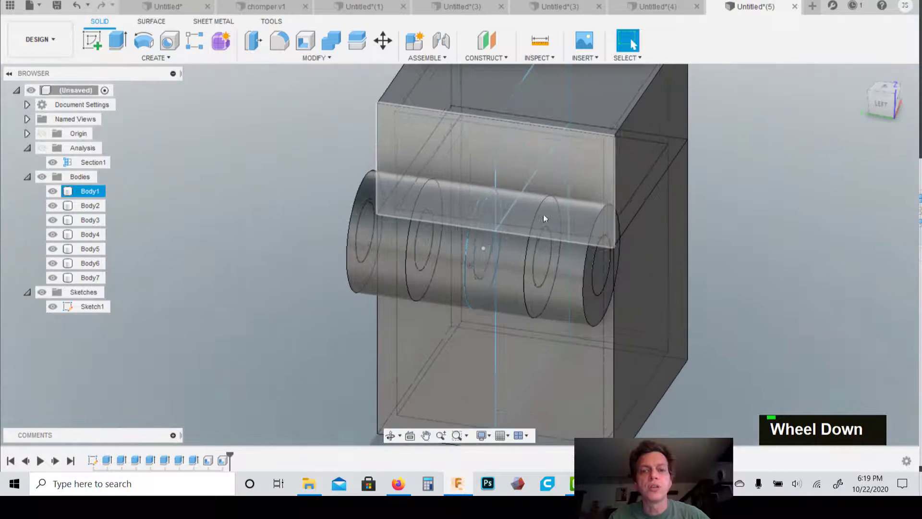
{"action": "left_click", "coordinate": [586, 217]}
{"action": "scroll", "coordinate": [585, 229], "scroll_direction": "up", "scroll_amount": 1}
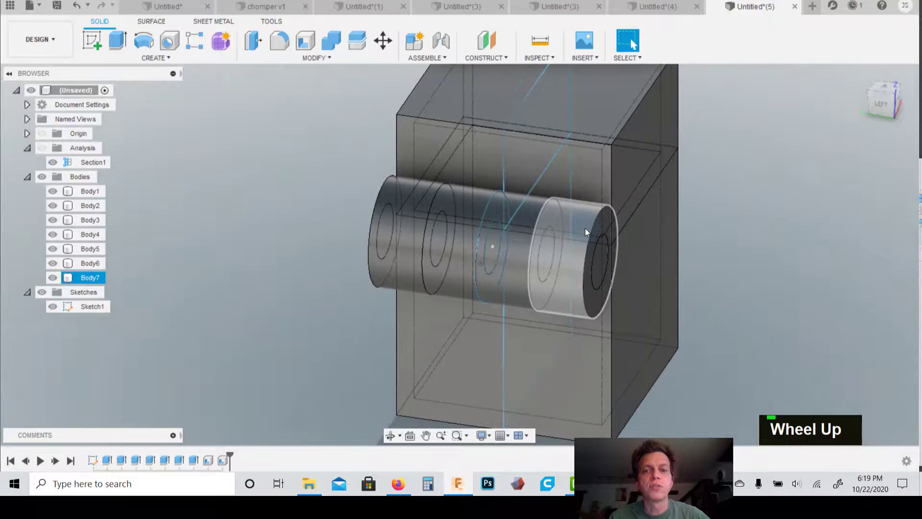
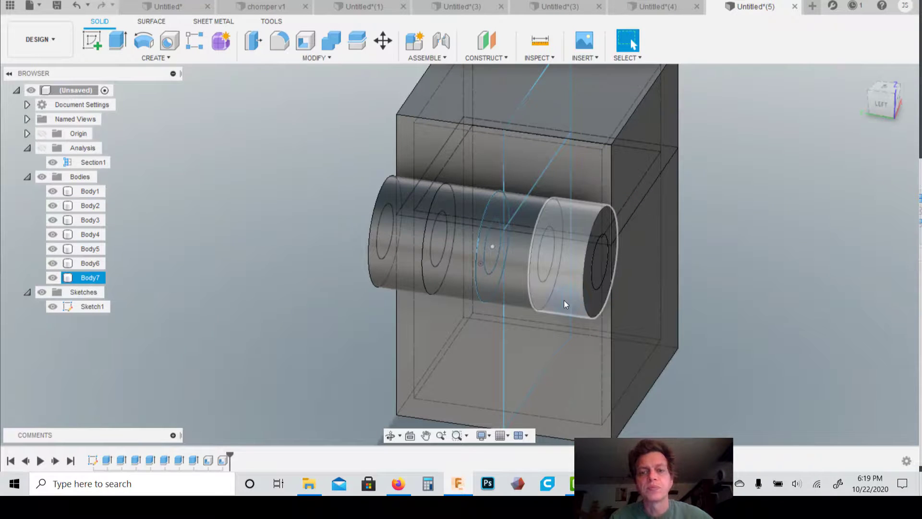
Combine with the Cut operation to subtract collar segments Body7 and Body4 from the lower block, Body2, keeping the tool bodies
{"action": "left_click", "coordinate": [331, 42]}
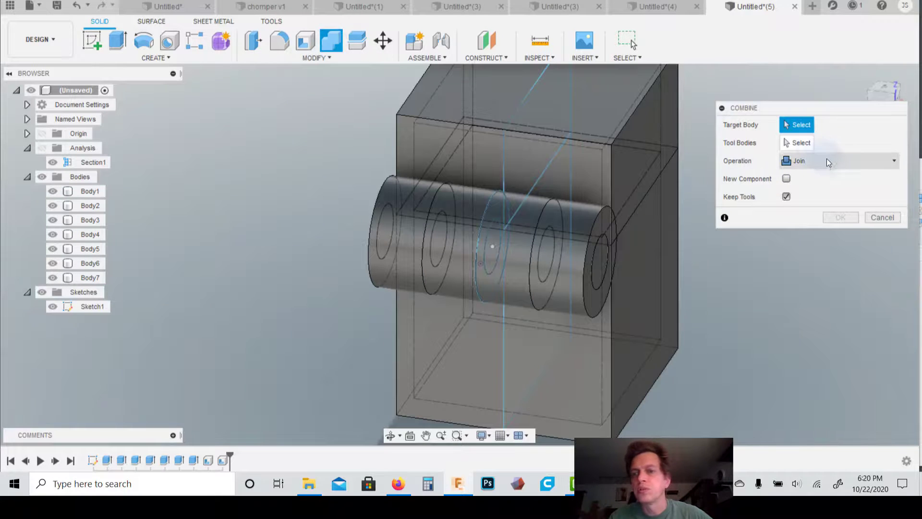
{"action": "left_click", "coordinate": [828, 160]}
{"action": "left_click", "coordinate": [806, 191]}
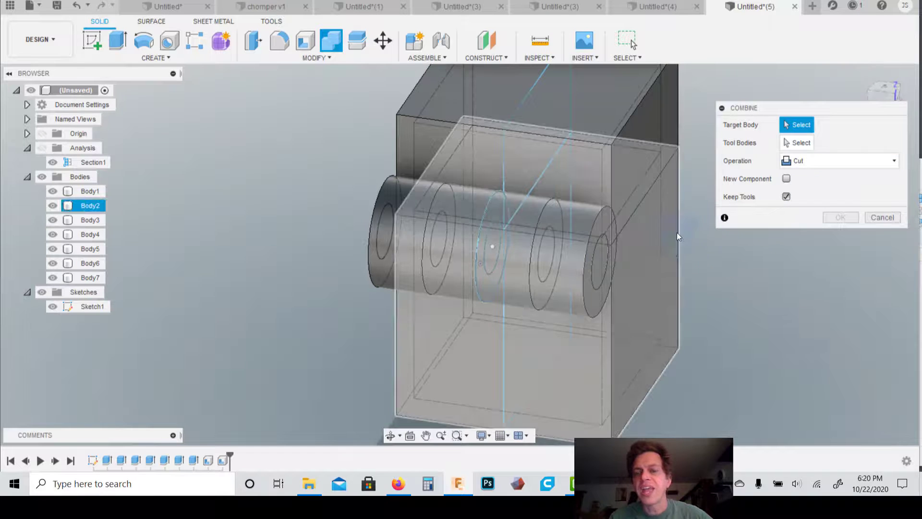
{"action": "left_click", "coordinate": [648, 282]}
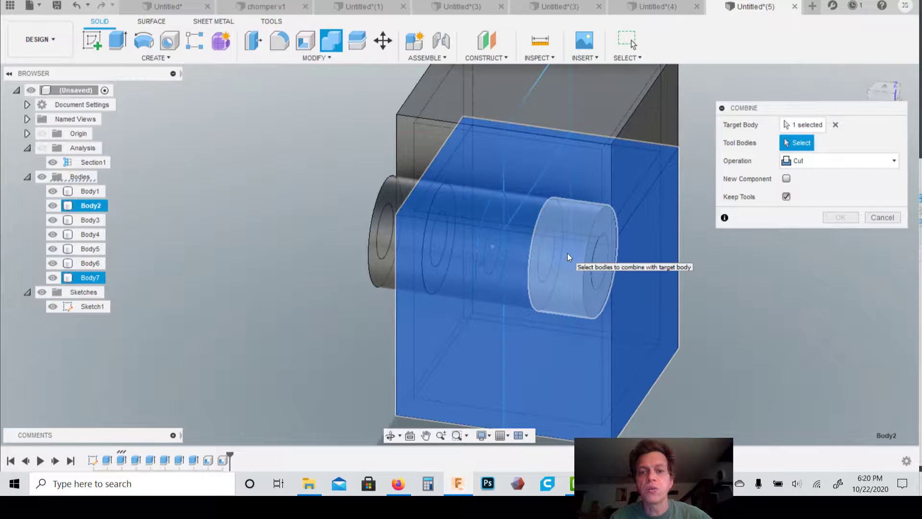
{"action": "left_click", "coordinate": [567, 253]}
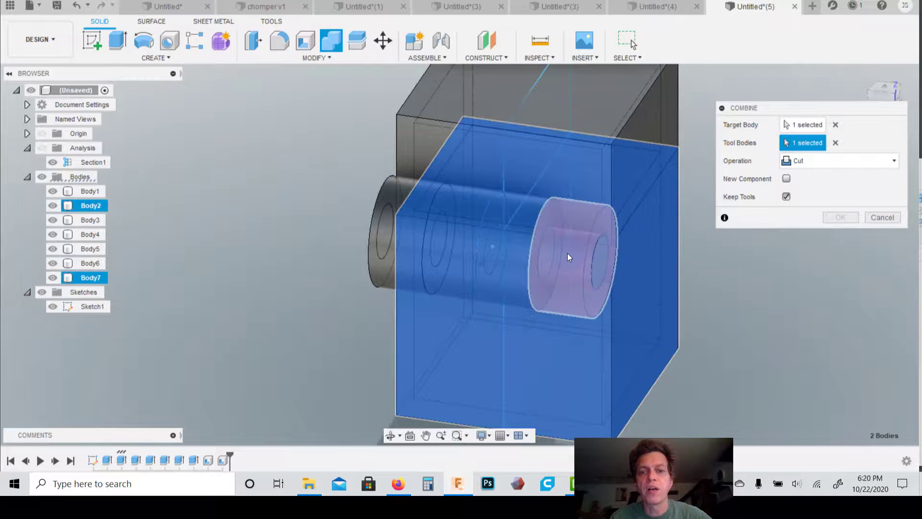
{"action": "left_click", "coordinate": [466, 283]}
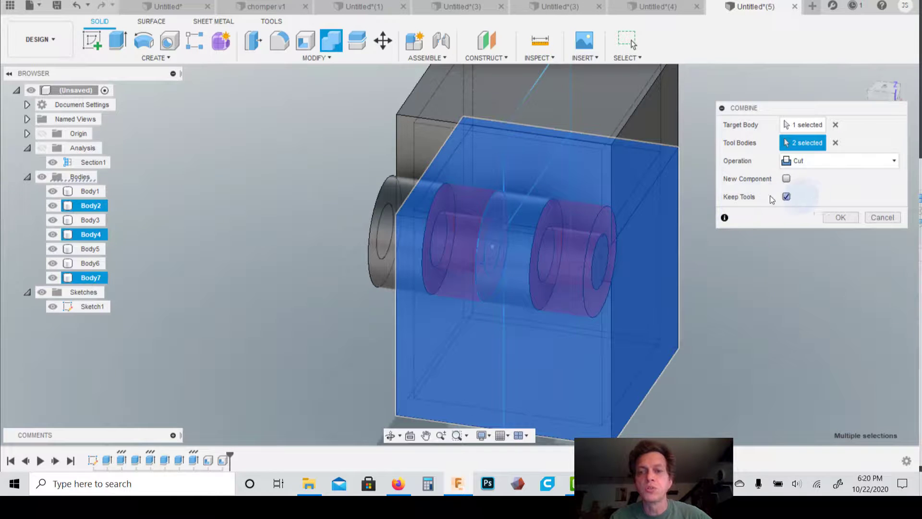
{"action": "left_click", "coordinate": [837, 217]}
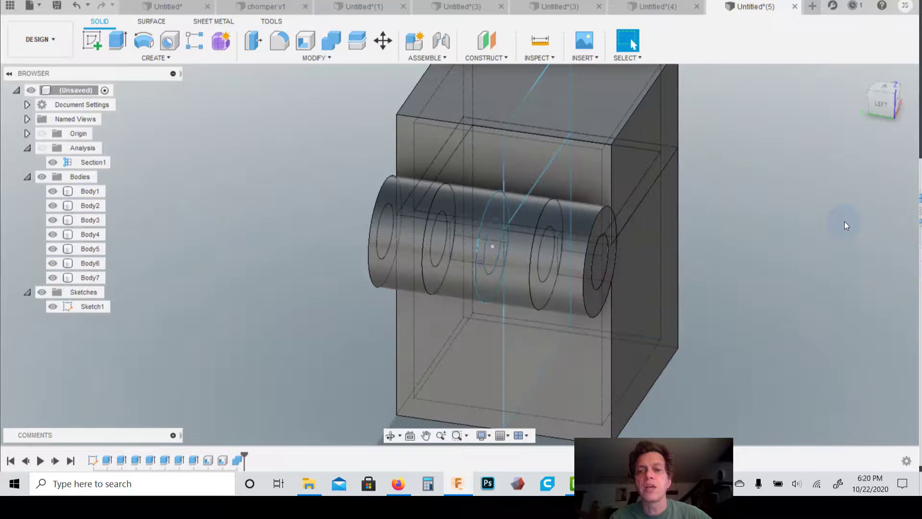
Cut collar segments Body6 and Body5 out of the upper block, Body1, with Combine, keeping the tool bodies
{"action": "left_click", "coordinate": [892, 103]}
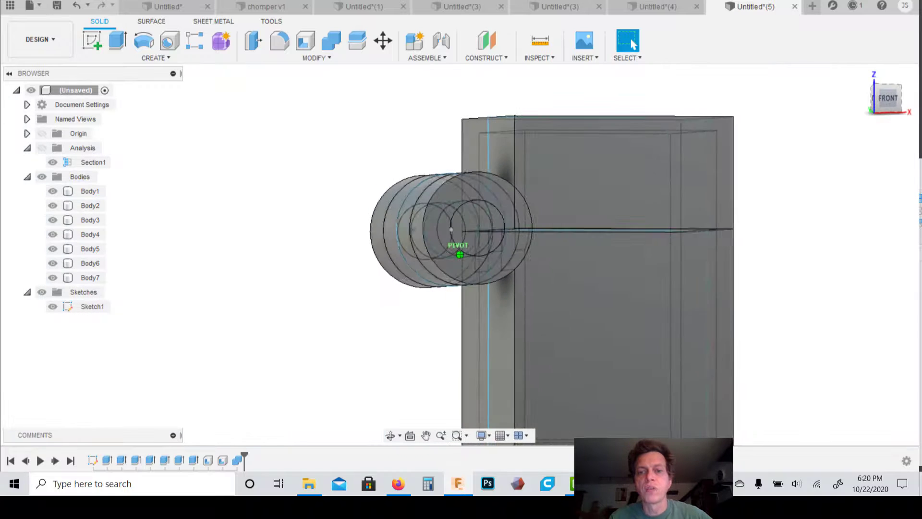
{"action": "left_click", "coordinate": [504, 264]}
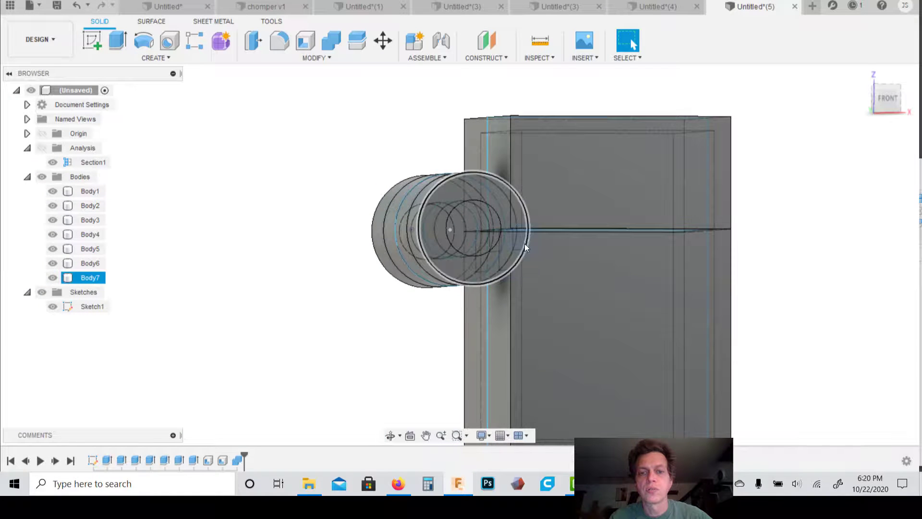
{"action": "left_click", "coordinate": [543, 259]}
{"action": "left_click", "coordinate": [524, 242]}
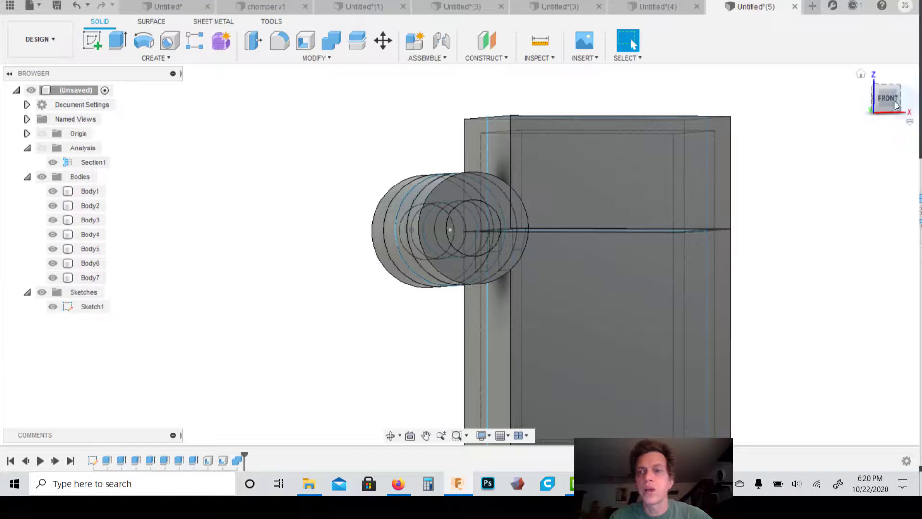
{"action": "left_click_drag", "start_coordinate": [876, 94], "coordinate": [921, 106]}
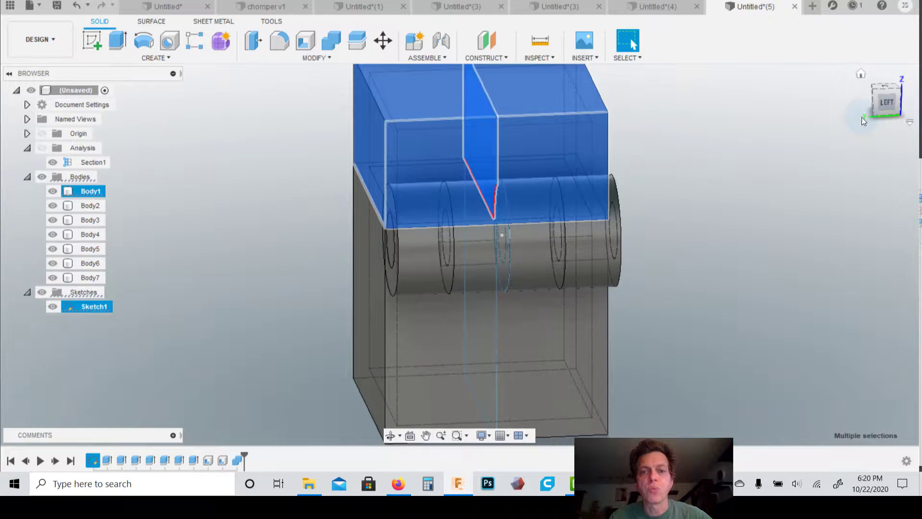
{"action": "left_click", "coordinate": [331, 42]}
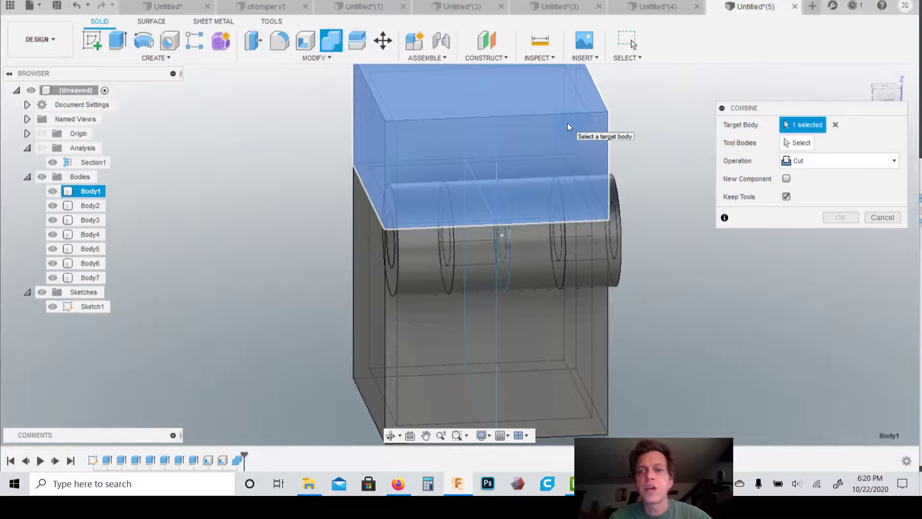
{"action": "left_click", "coordinate": [567, 123]}
{"action": "left_click", "coordinate": [566, 123]}
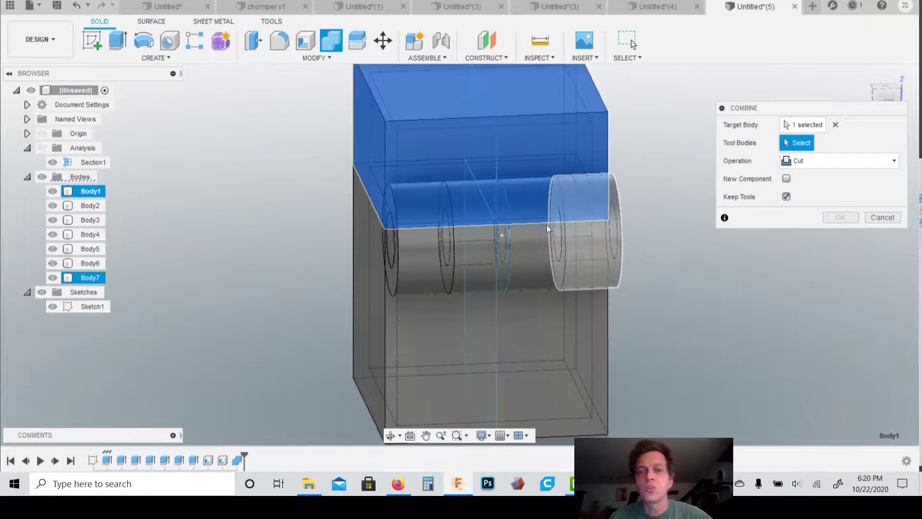
{"action": "left_click", "coordinate": [544, 240]}
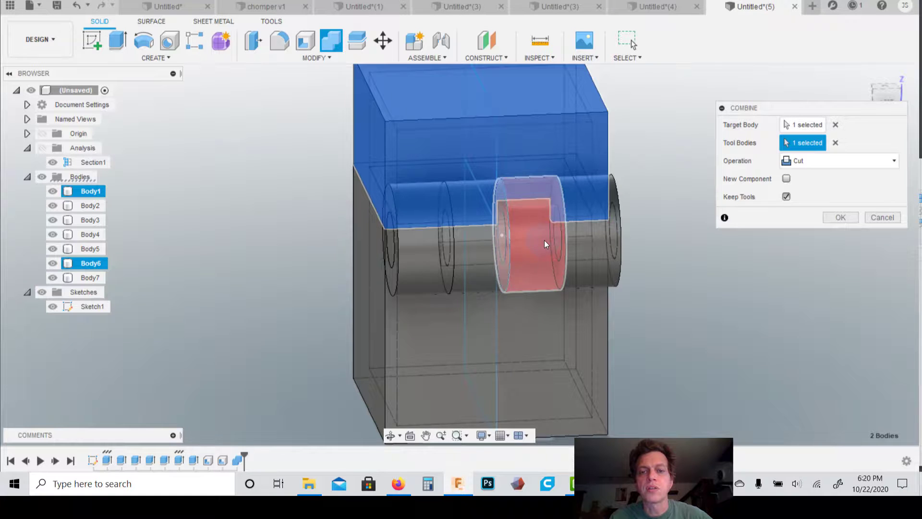
{"action": "left_click", "coordinate": [428, 276]}
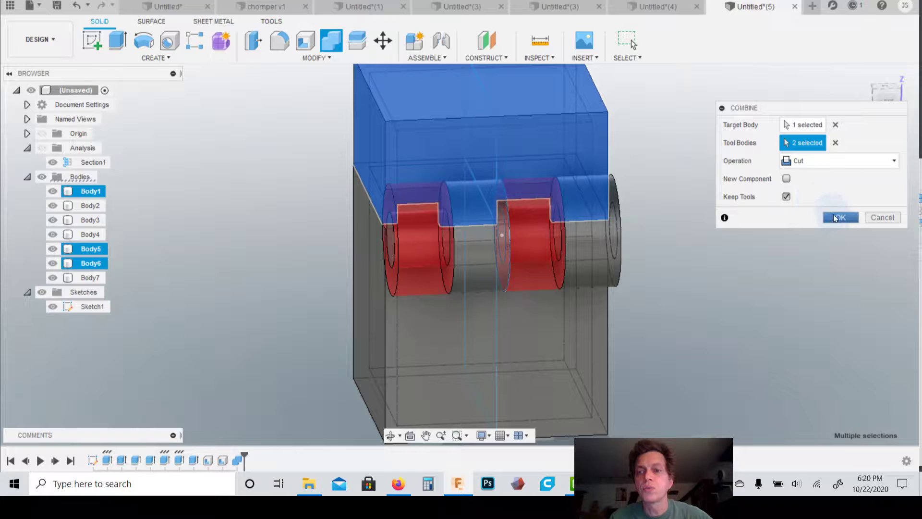
{"action": "left_click", "coordinate": [838, 218]}
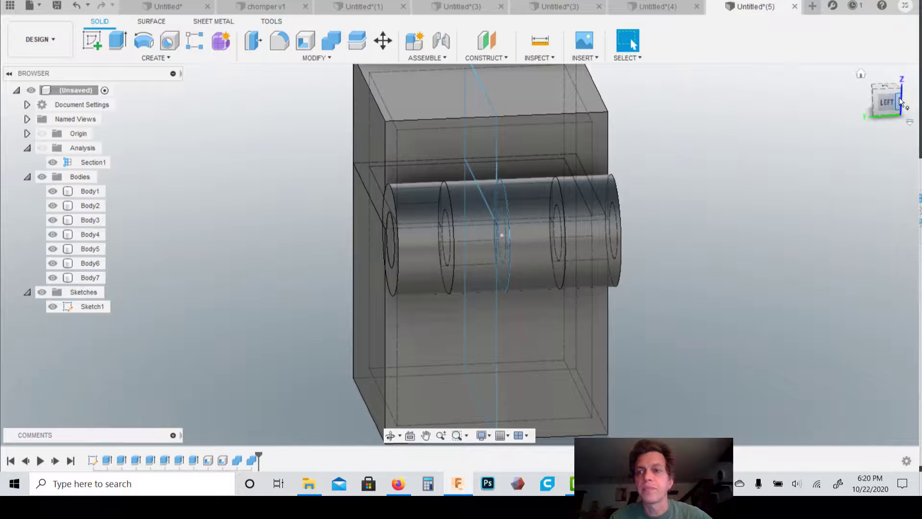
Join collar segments Body7 and Body4 to the upper block, Body1, using Combine with the Join operation, without keeping the tool bodies
{"action": "mouse_move", "coordinate": [901, 102]}
{"action": "left_mouse_down"}
{"action": "mouse_move", "coordinate": [842, 96]}
{"action": "mouse_move", "coordinate": [862, 99]}
{"action": "mouse_move", "coordinate": [855, 120]}
{"action": "mouse_move", "coordinate": [835, 103]}
{"action": "mouse_move", "coordinate": [836, 79]}
{"action": "left_mouse_up"}
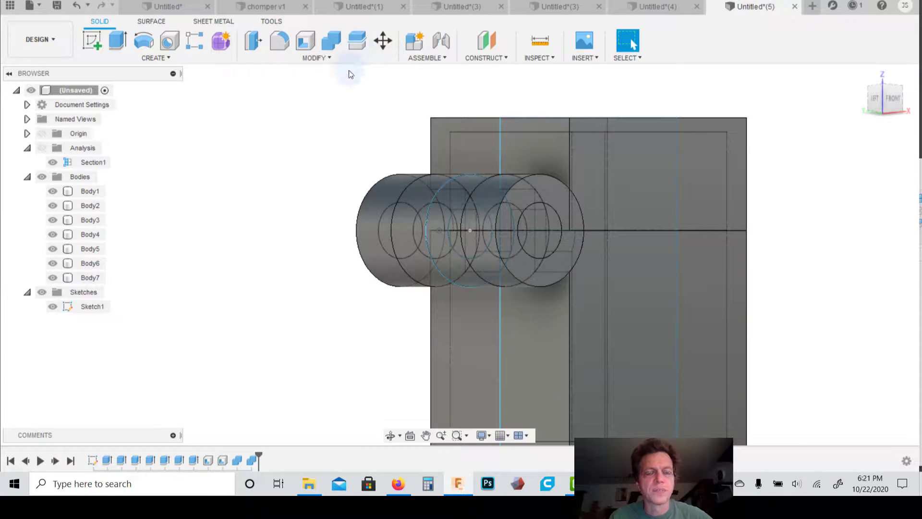
{"action": "left_click", "coordinate": [330, 40]}
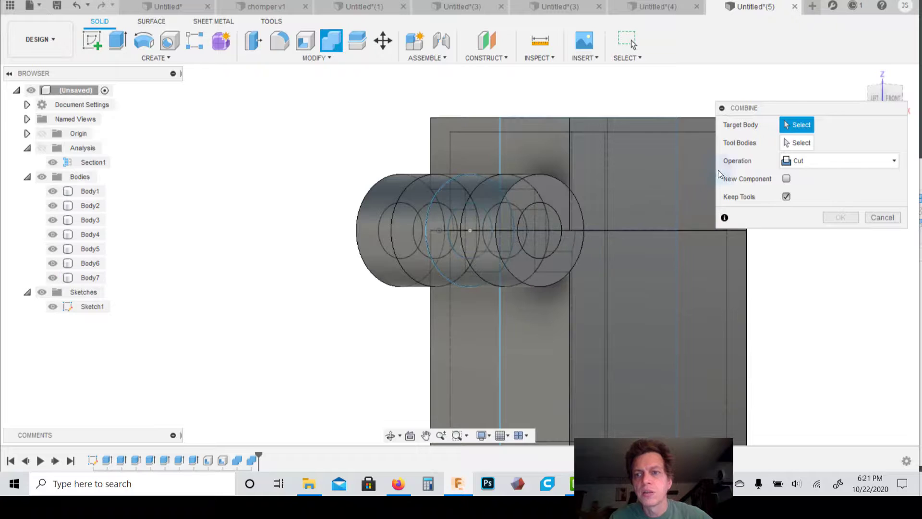
{"action": "left_click", "coordinate": [799, 160]}
{"action": "left_click", "coordinate": [805, 177]}
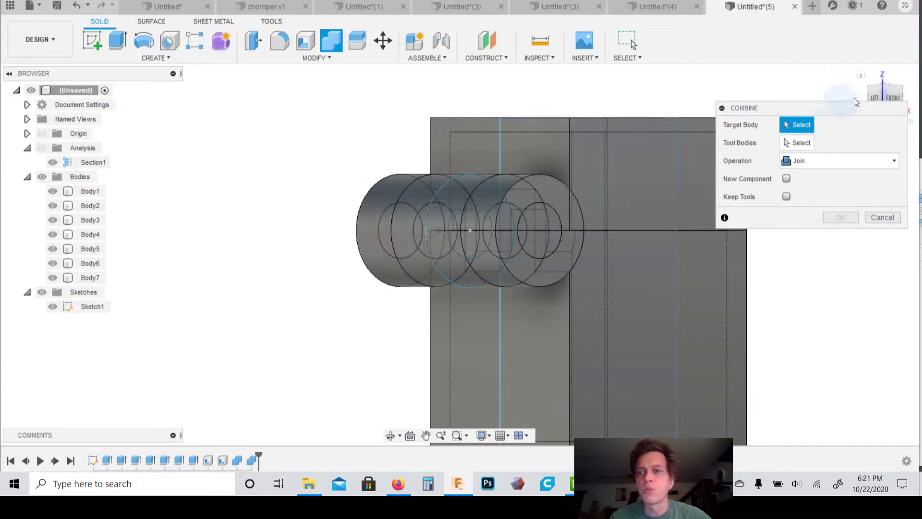
{"action": "left_click", "coordinate": [883, 87]}
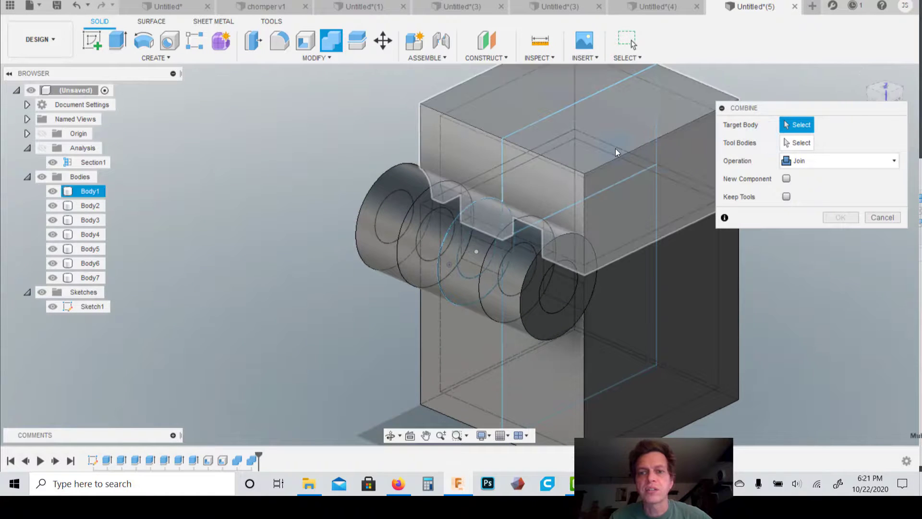
{"action": "left_click", "coordinate": [616, 152]}
{"action": "left_click", "coordinate": [543, 301]}
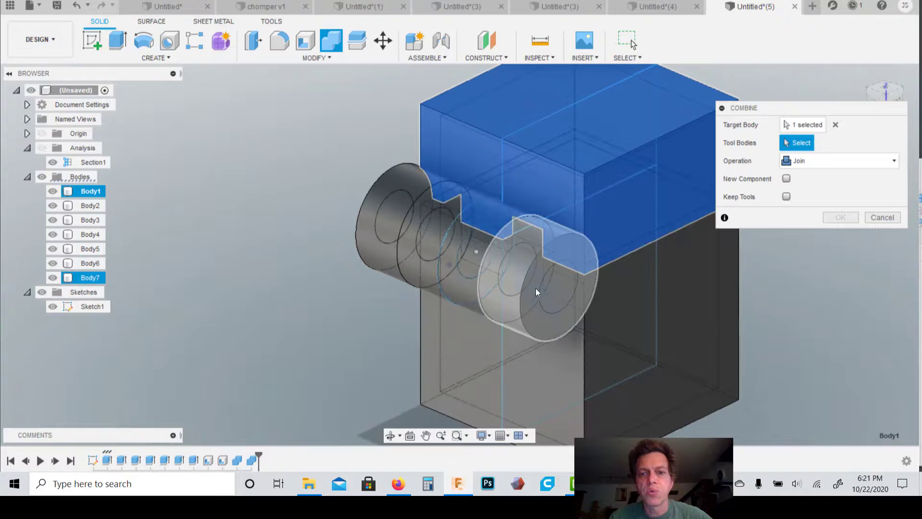
{"action": "left_click", "coordinate": [506, 309]}
{"action": "left_click", "coordinate": [421, 267]}
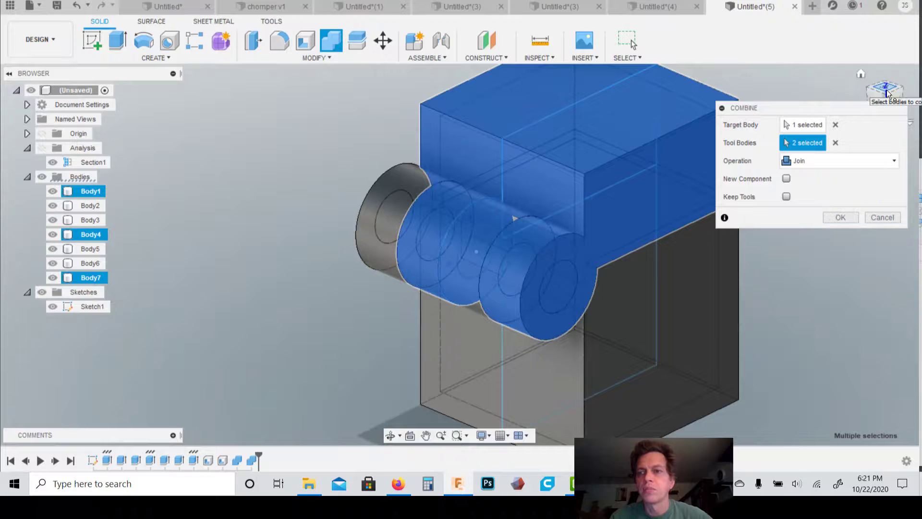
{"action": "left_click_drag", "start_coordinate": [887, 94], "coordinate": [900, 115]}
{"action": "mouse_move", "coordinate": [885, 91]}
{"action": "left_mouse_down"}
{"action": "mouse_move", "coordinate": [871, 60]}
{"action": "mouse_move", "coordinate": [847, 56]}
{"action": "mouse_move", "coordinate": [880, 63]}
{"action": "mouse_move", "coordinate": [890, 97]}
{"action": "left_mouse_up"}
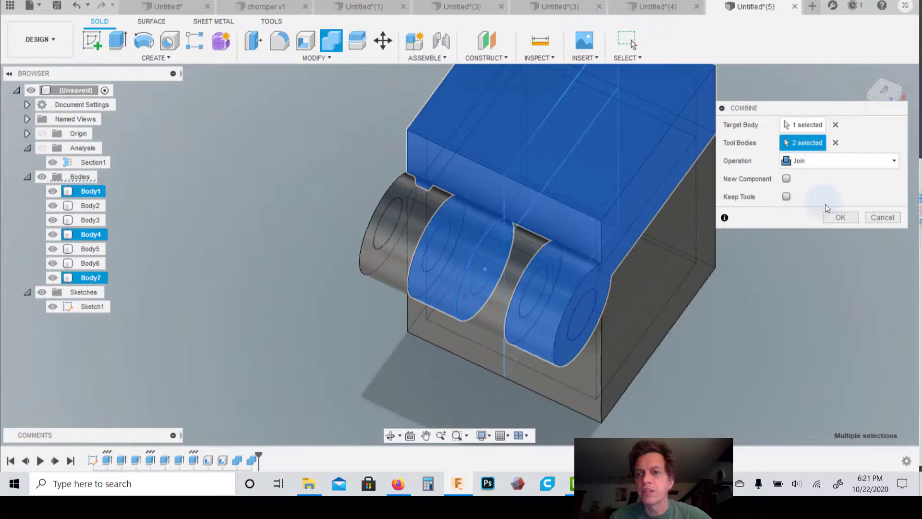
{"action": "left_click", "coordinate": [837, 219]}
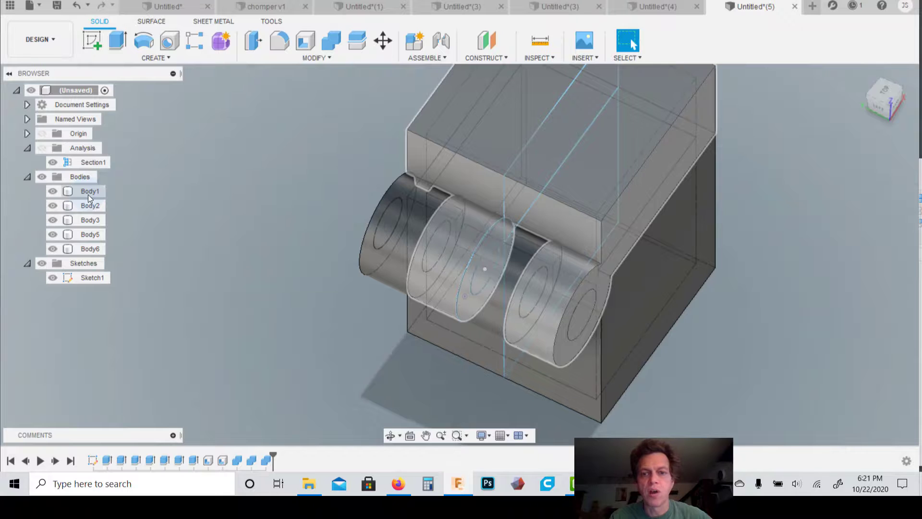
Join collar segments Body6 and Body5 to the lower block, Body2, with Combine, without keeping the tool bodies
{"action": "left_click", "coordinate": [331, 42]}
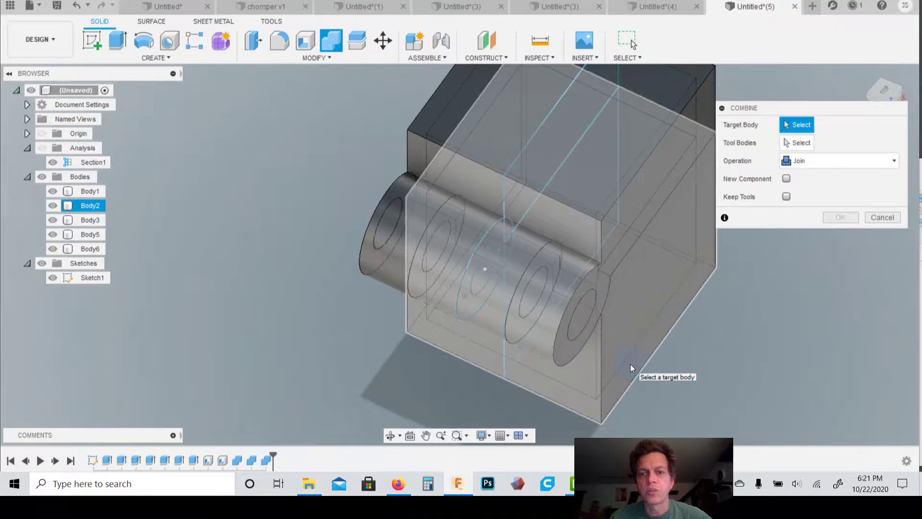
{"action": "left_click", "coordinate": [630, 364]}
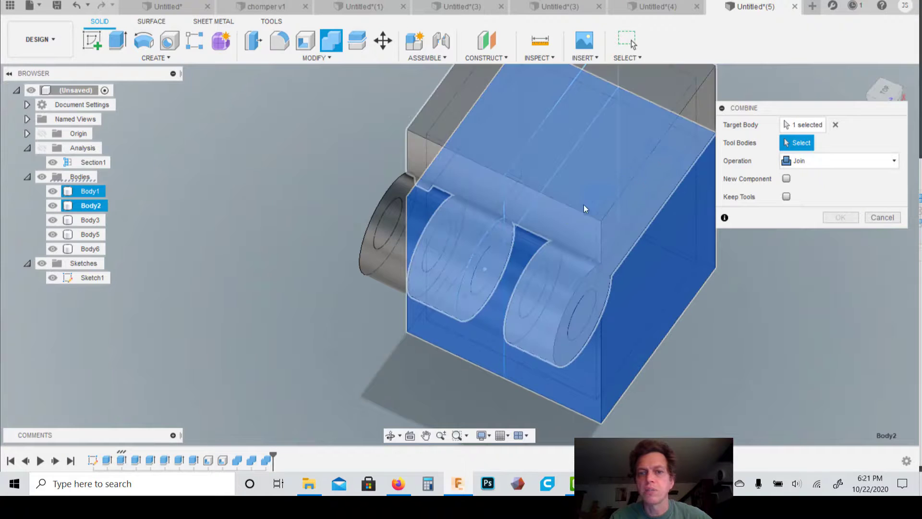
{"action": "left_click", "coordinate": [512, 265]}
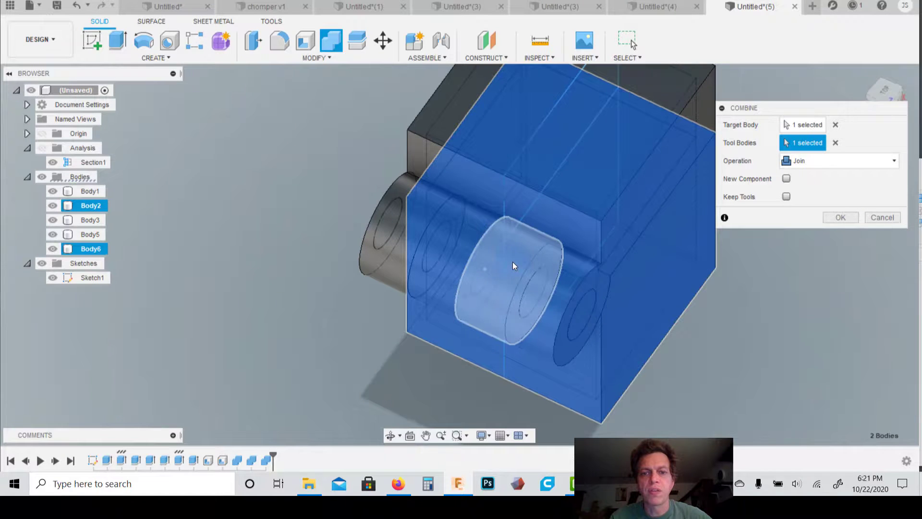
{"action": "left_click", "coordinate": [405, 244]}
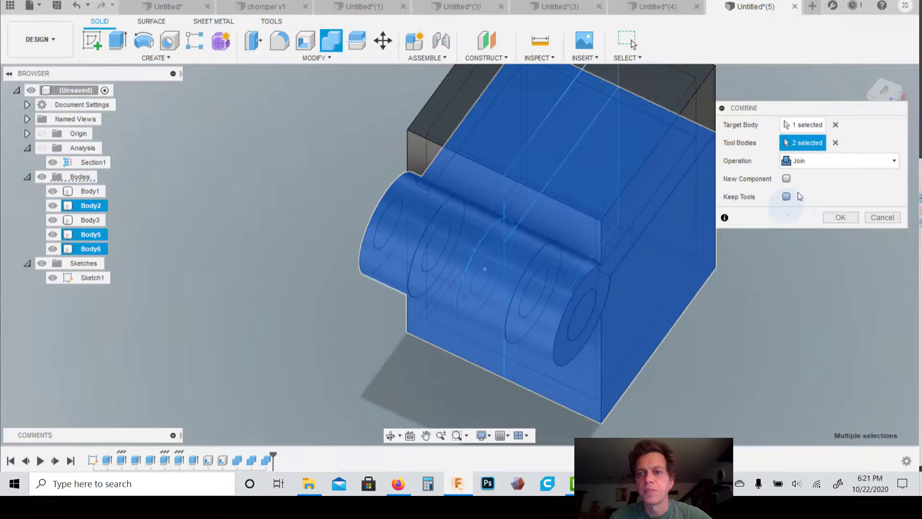
{"action": "left_click", "coordinate": [894, 95]}
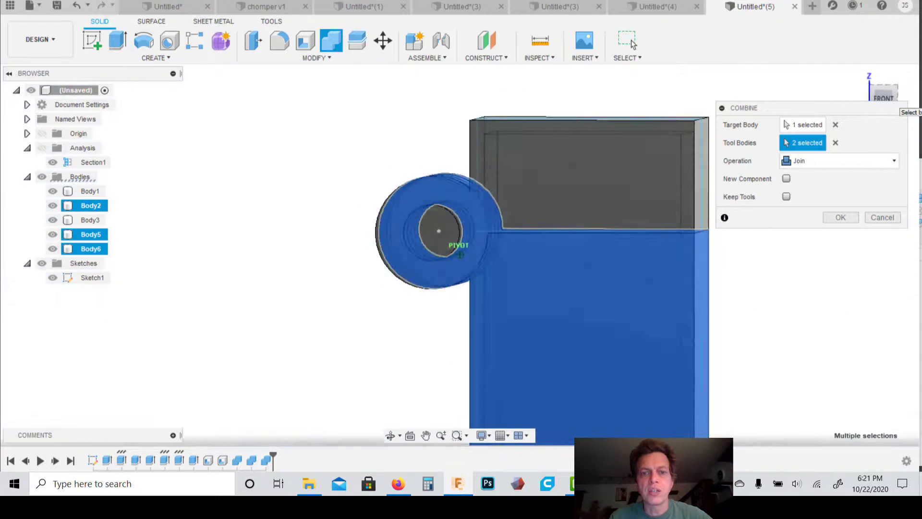
{"action": "mouse_move", "coordinate": [460, 254]}
{"action": "middle_mouse_down", "text": "shift"}
{"action": "mouse_move", "coordinate": [529, 276]}
{"action": "mouse_move", "coordinate": [514, 303]}
{"action": "mouse_move", "coordinate": [519, 362]}
{"action": "middle_mouse_up", "text": "shift"}
{"action": "left_click_drag", "start_coordinate": [892, 123], "coordinate": [889, 94]}
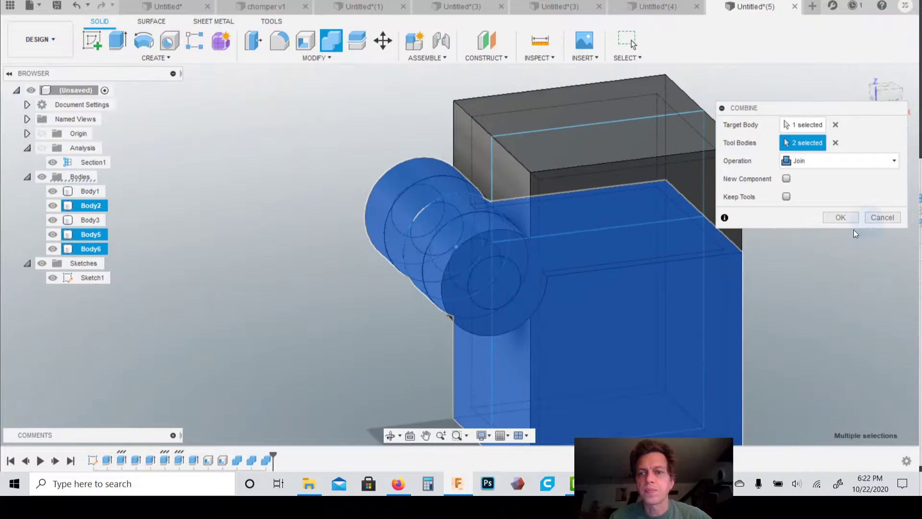
{"action": "left_click", "coordinate": [844, 221]}
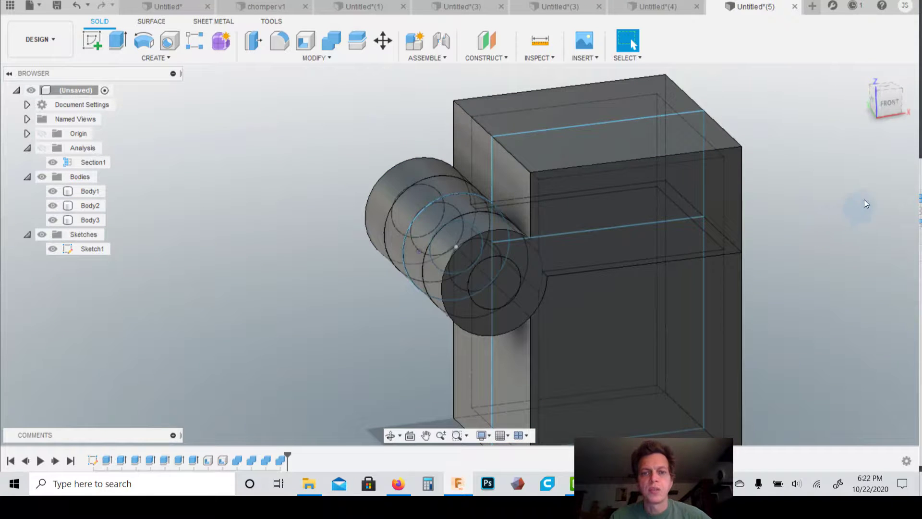
Try moving the upper block, Body1, 2.60 in up along Z to inspect the hinge segments and rod, and cancel the move
{"action": "left_click", "coordinate": [882, 112]}
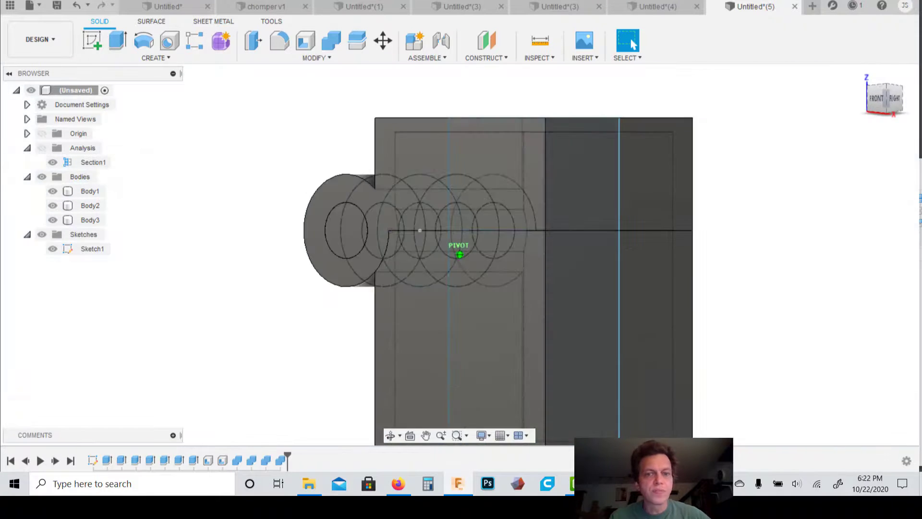
{"action": "right_click", "coordinate": [91, 192]}
{"action": "left_click", "coordinate": [103, 197]}
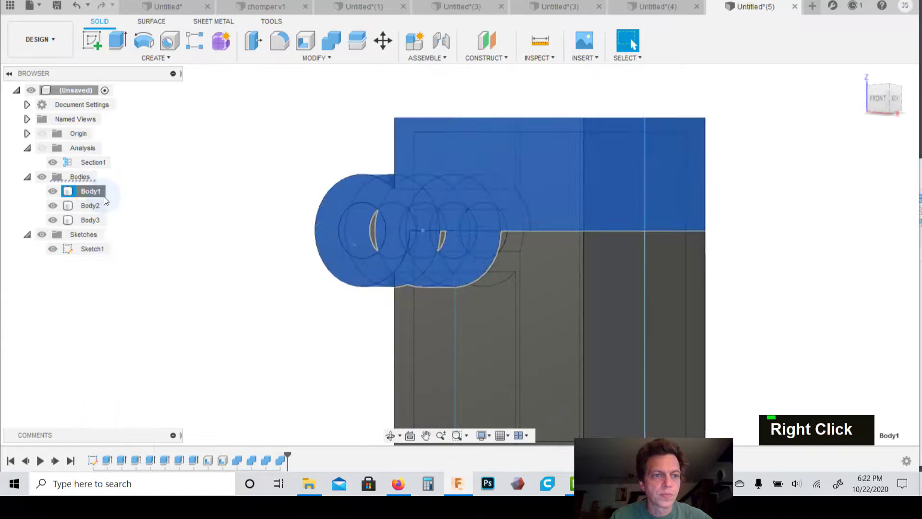
{"action": "left_click_drag", "start_coordinate": [314, 249], "coordinate": [314, 103]}
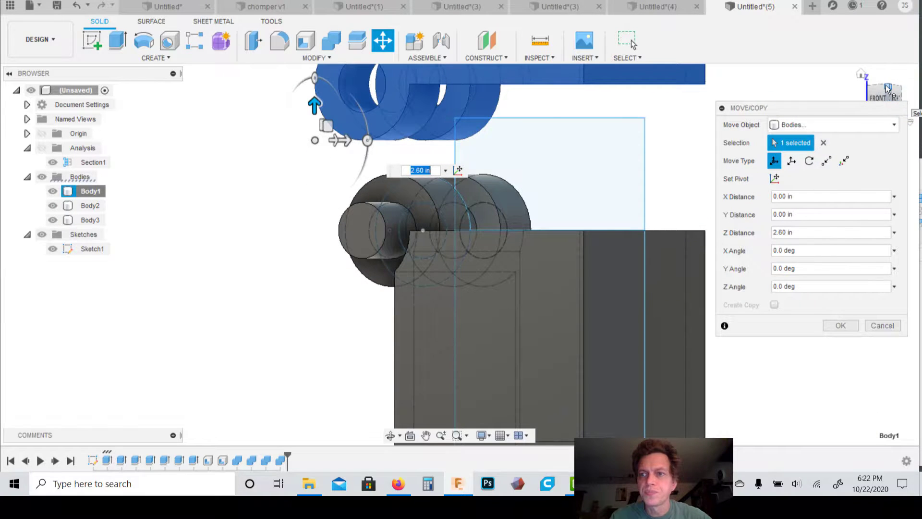
{"action": "mouse_move", "coordinate": [892, 92]}
{"action": "left_mouse_down"}
{"action": "mouse_move", "coordinate": [886, 126]}
{"action": "mouse_move", "coordinate": [910, 115]}
{"action": "mouse_move", "coordinate": [917, 96]}
{"action": "mouse_move", "coordinate": [898, 87]}
{"action": "mouse_move", "coordinate": [869, 95]}
{"action": "left_mouse_up"}
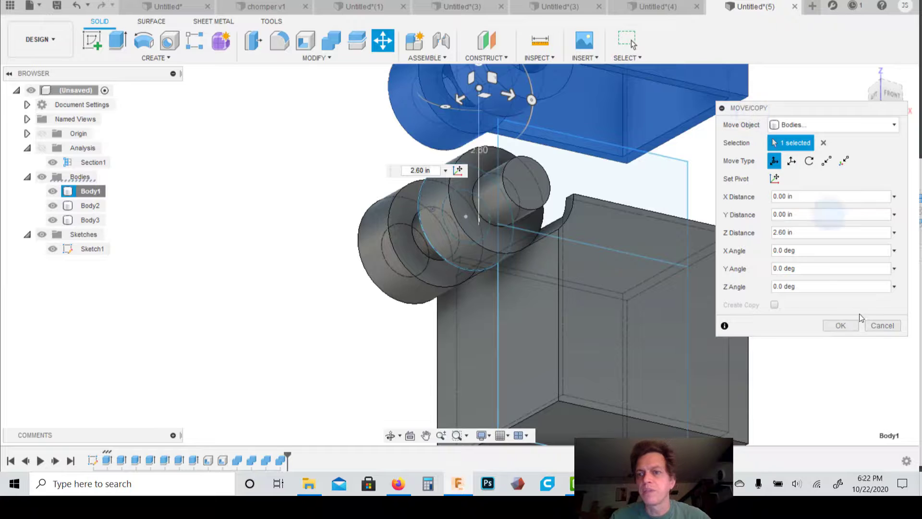
{"action": "left_click", "coordinate": [874, 324]}
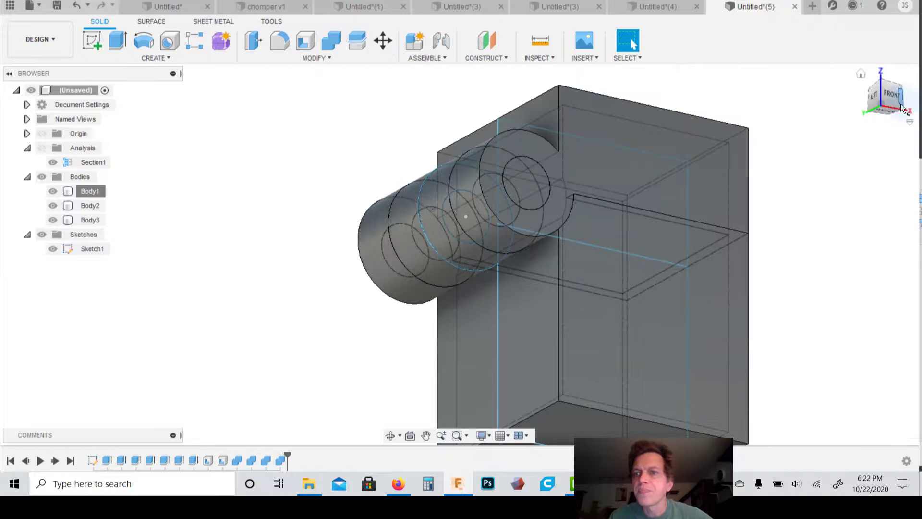
Create a component from the upper block, Body1, and rename it Lid
{"action": "left_click", "coordinate": [888, 96]}
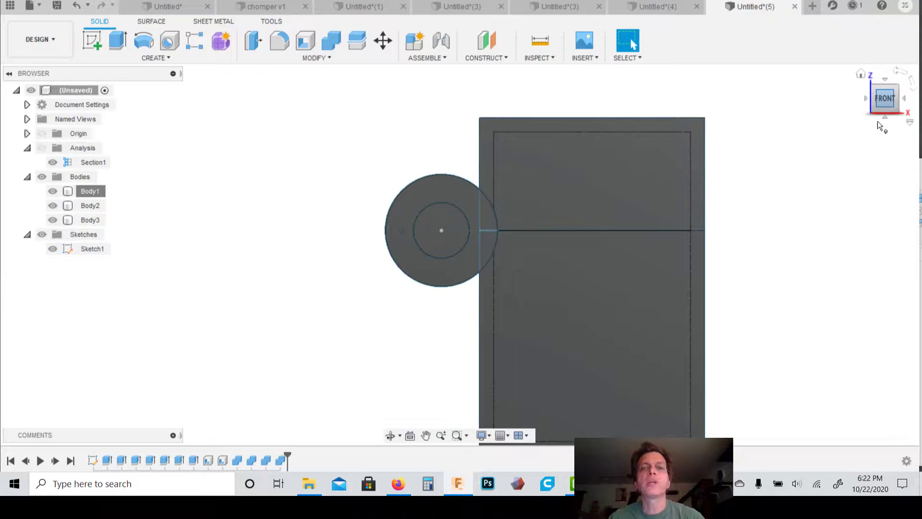
{"action": "left_click", "coordinate": [541, 222]}
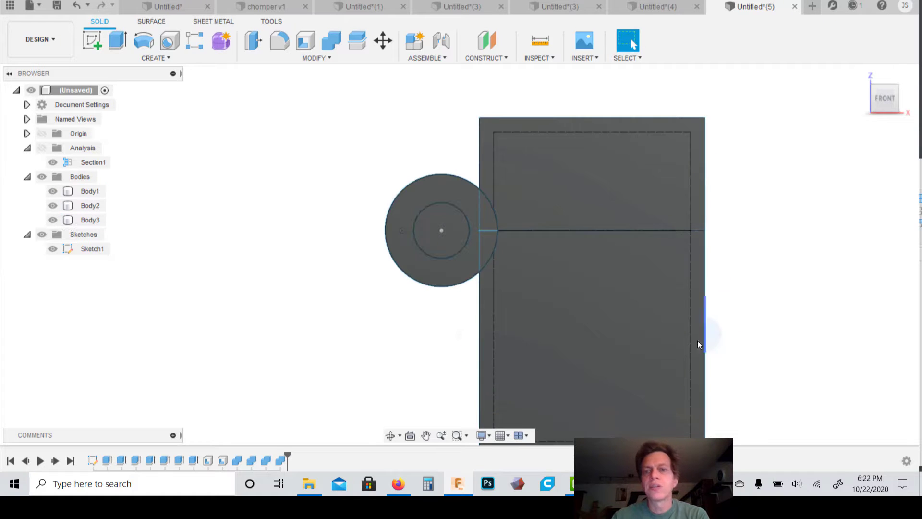
{"action": "right_click", "coordinate": [90, 192]}
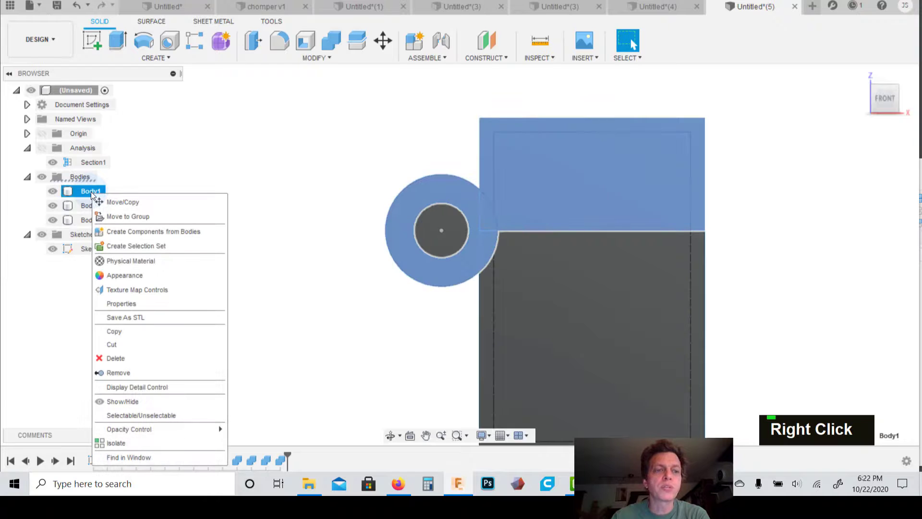
{"action": "left_click", "coordinate": [117, 231]}
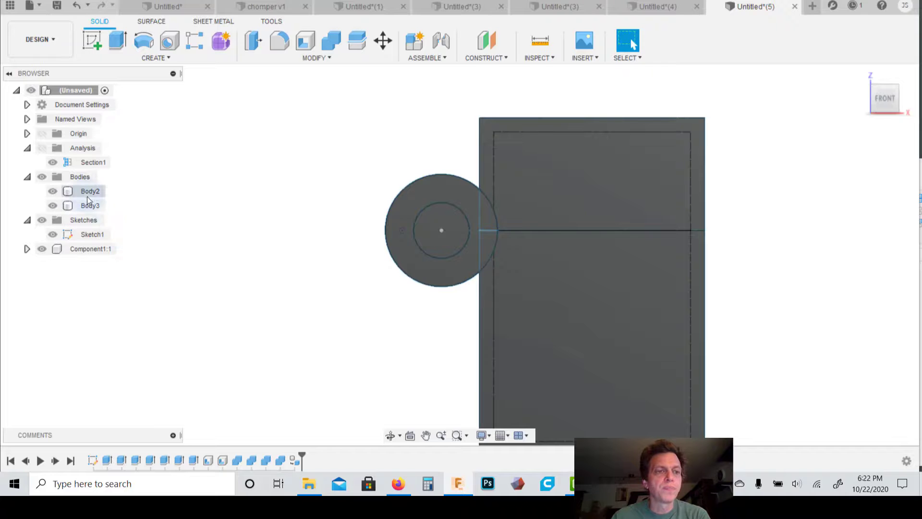
{"action": "left_click", "coordinate": [87, 250]}
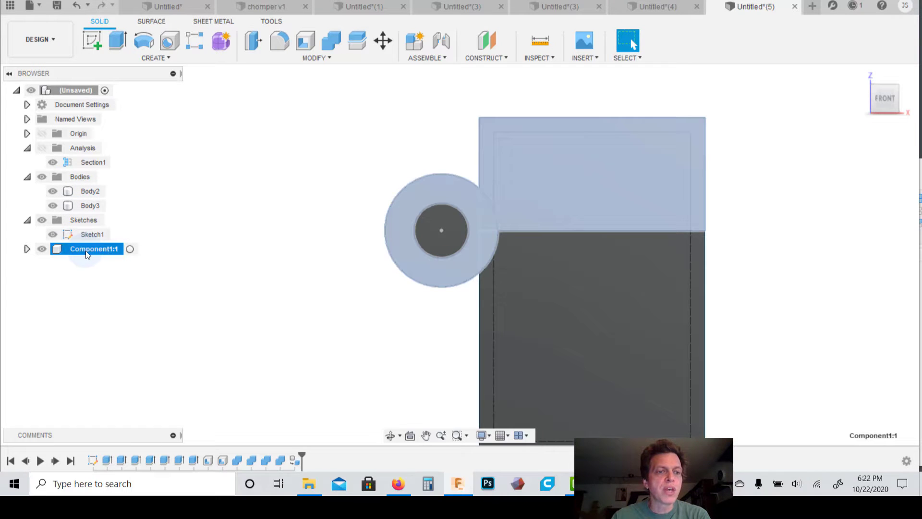
{"action": "double_click", "coordinate": [86, 251]}
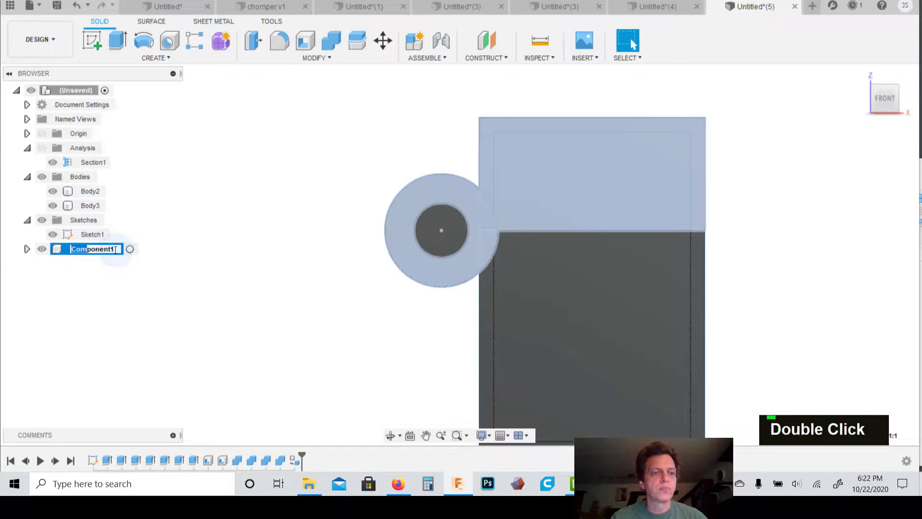
{"action": "left_click_drag", "start_coordinate": [118, 251], "coordinate": [63, 254]}
{"action": "type", "text": "Lid"}
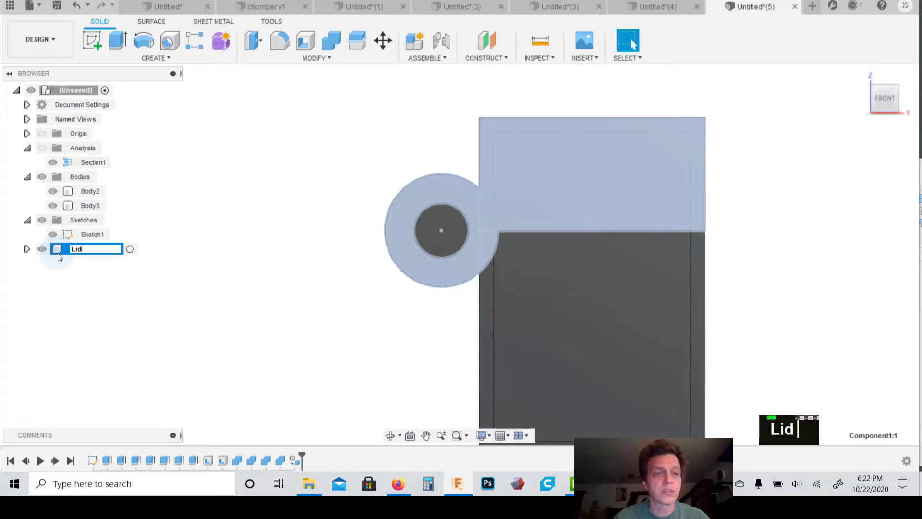
{"action": "key", "text": "Return"}
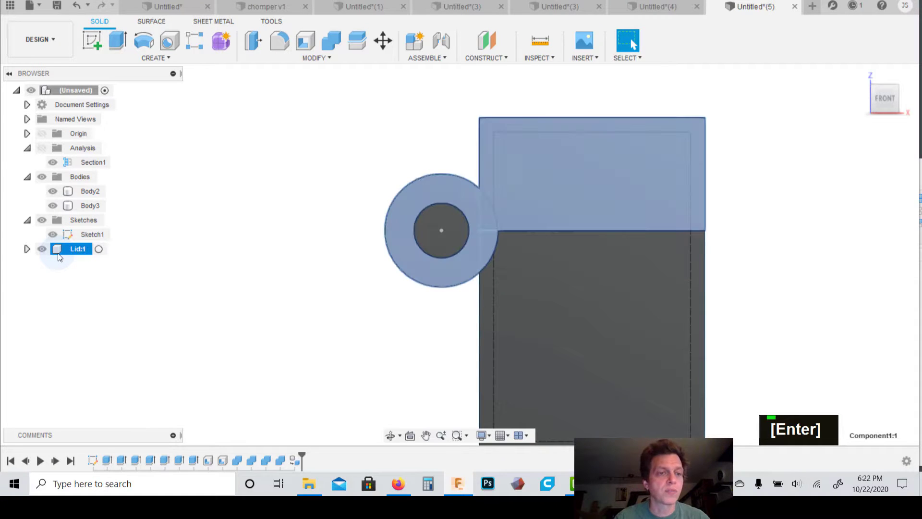
Create a component from the lower block, Body2, and name it pin
{"action": "right_click", "coordinate": [87, 195]}
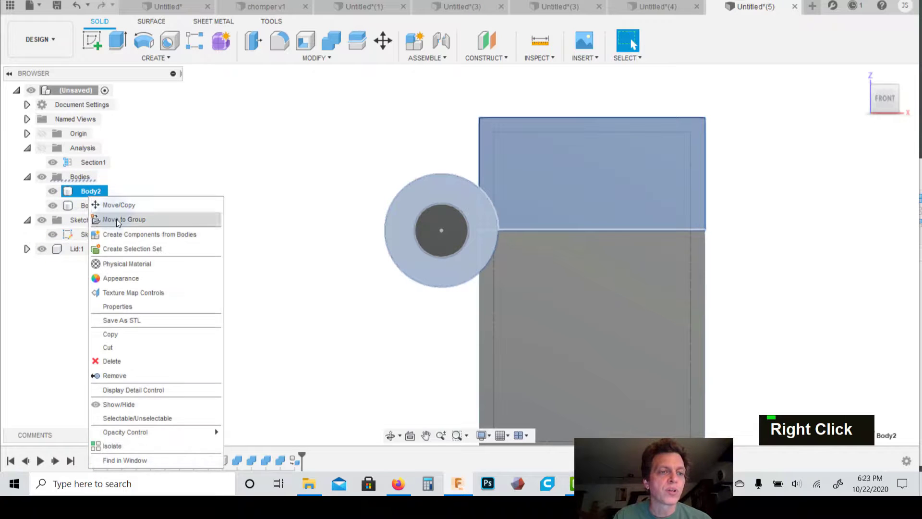
{"action": "left_click", "coordinate": [120, 235]}
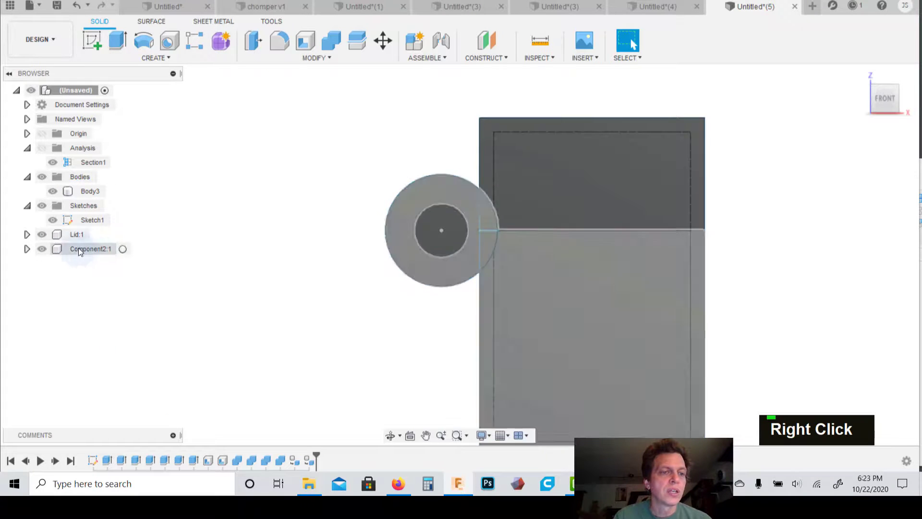
{"action": "right_click", "coordinate": [85, 248]}
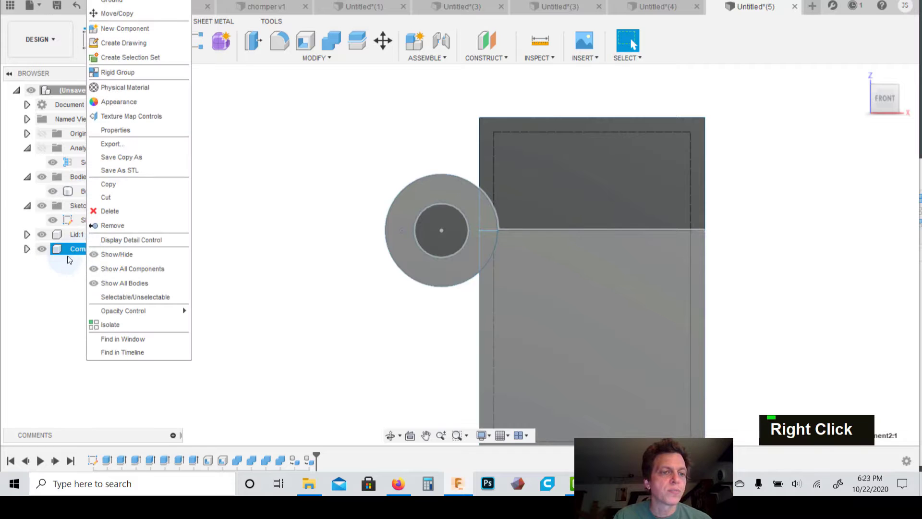
{"action": "double_click", "coordinate": [74, 247]}
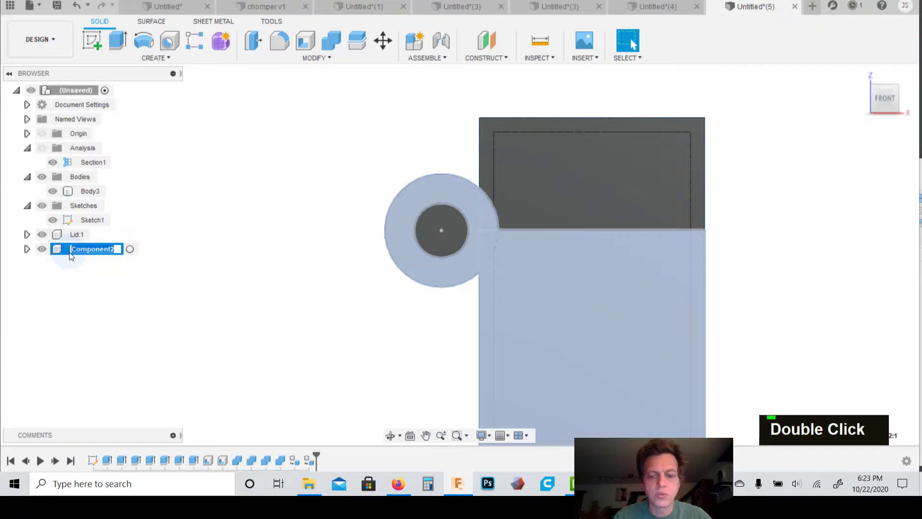
{"action": "type", "text": "pin"}
{"action": "key", "text": "Return"}
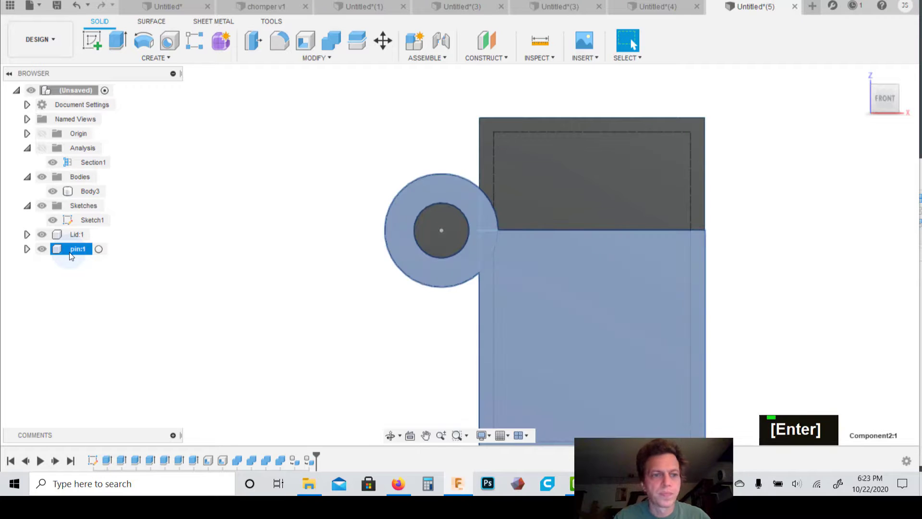
Create a component from the hinge rod, Body3, and rename it Bottom
{"action": "right_click", "coordinate": [83, 193]}
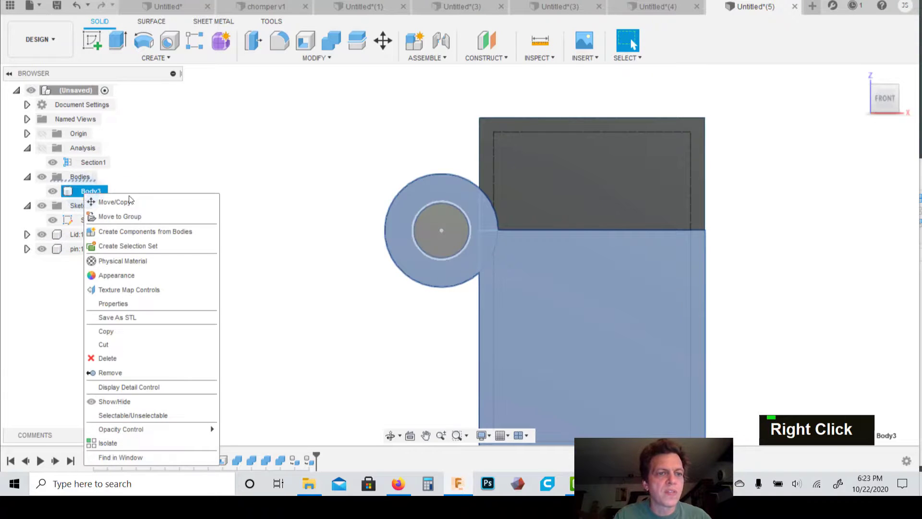
{"action": "left_click", "coordinate": [129, 231]}
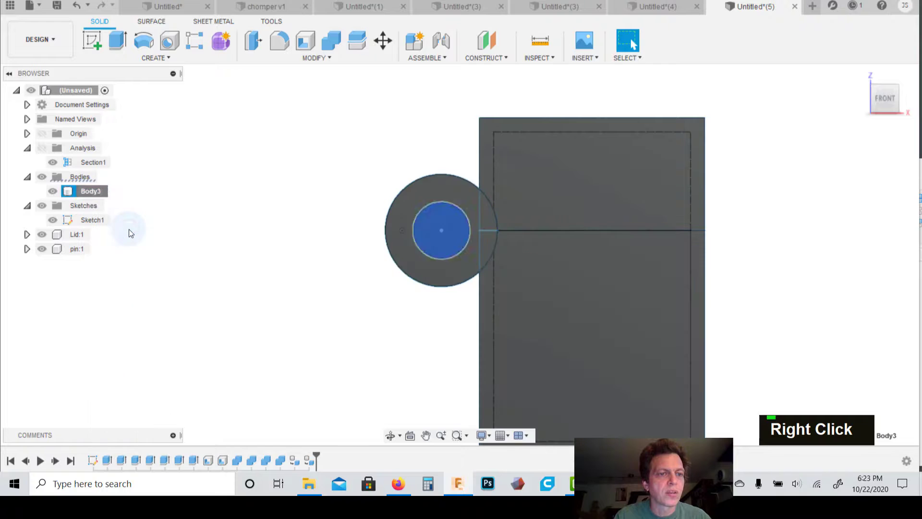
{"action": "double_click", "coordinate": [90, 233]}
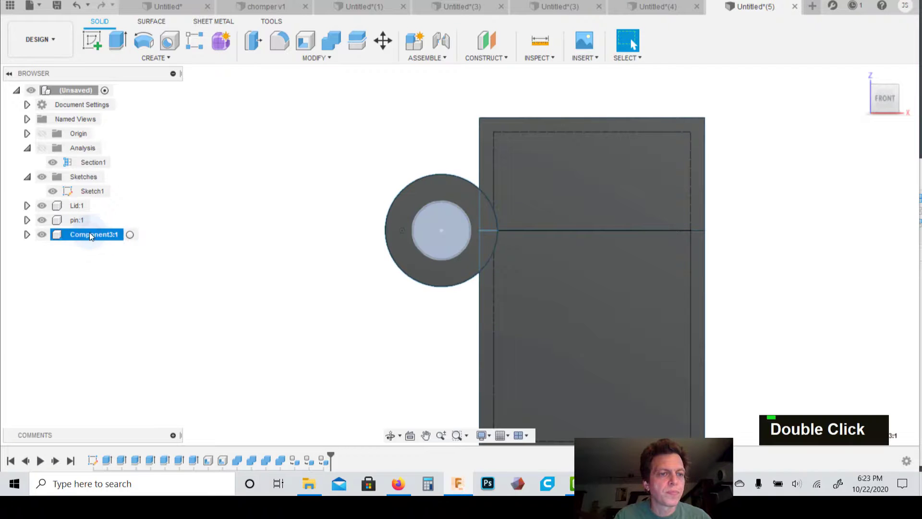
{"action": "type", "text": "N"}
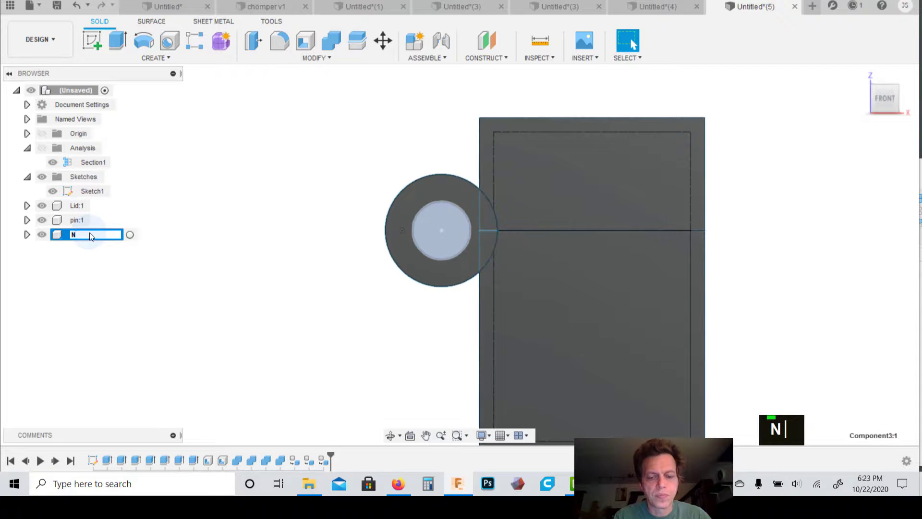
{"action": "key", "text": "BackSpace"}
{"action": "type", "text": "Bottom"}
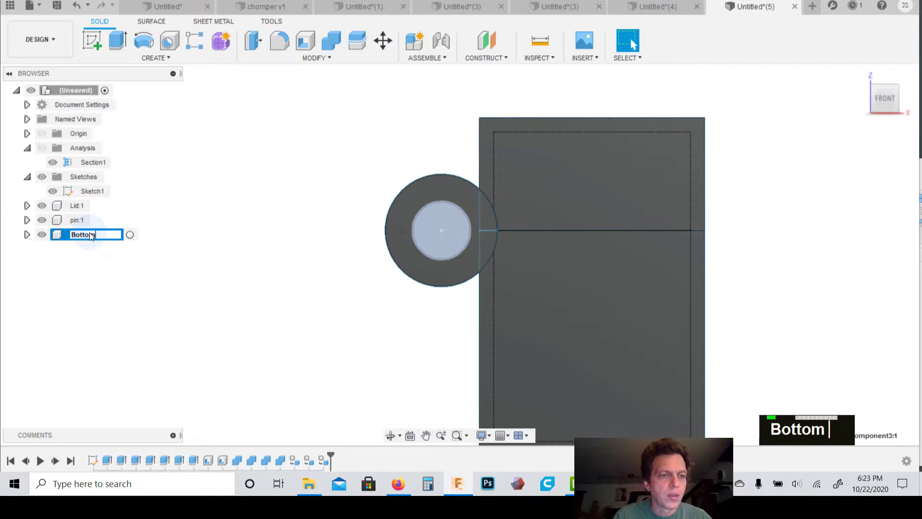
{"action": "key", "text": "Return"}
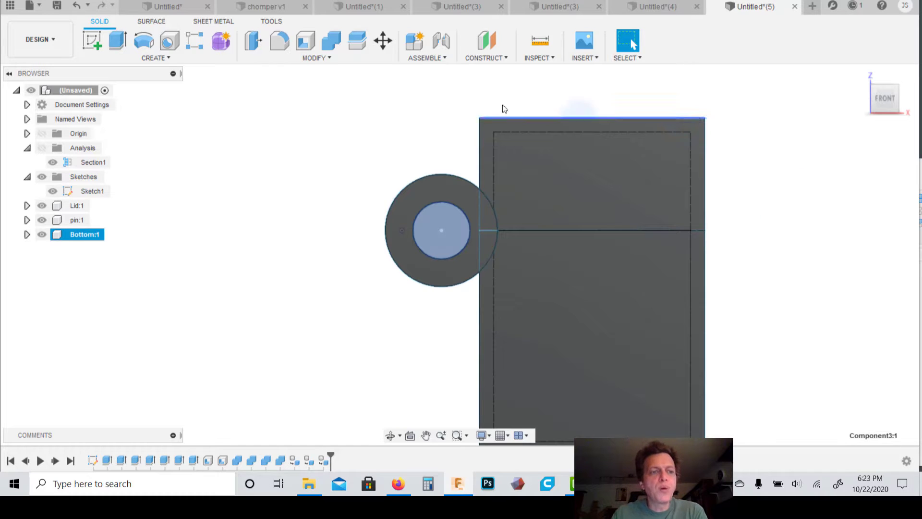
Add a revolute as-built joint between the rod component Bottom and the Lid, snapped to the hinge circle's centre
{"action": "left_click", "coordinate": [442, 58]}
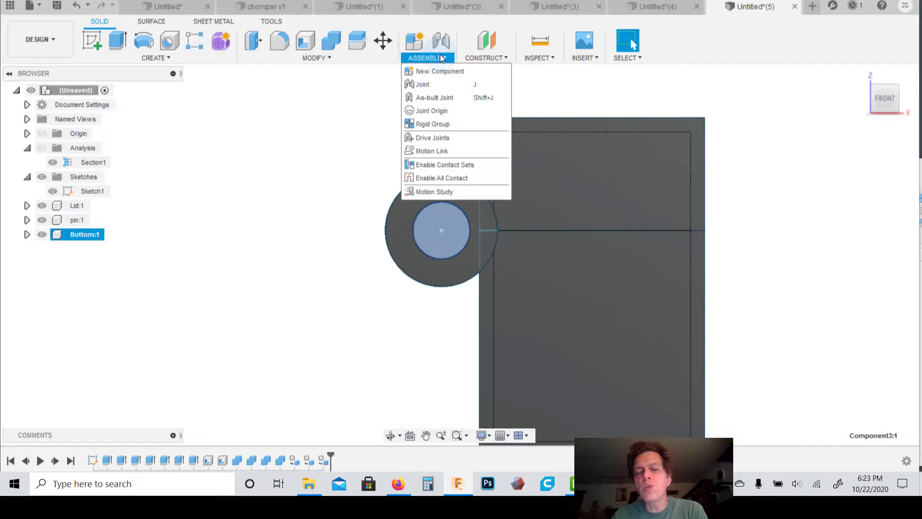
{"action": "left_click", "coordinate": [429, 100]}
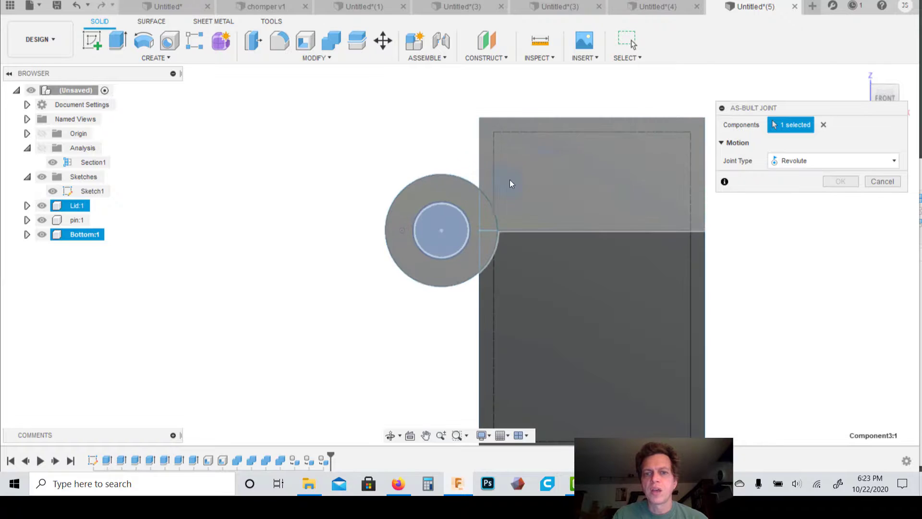
{"action": "left_click", "coordinate": [572, 173]}
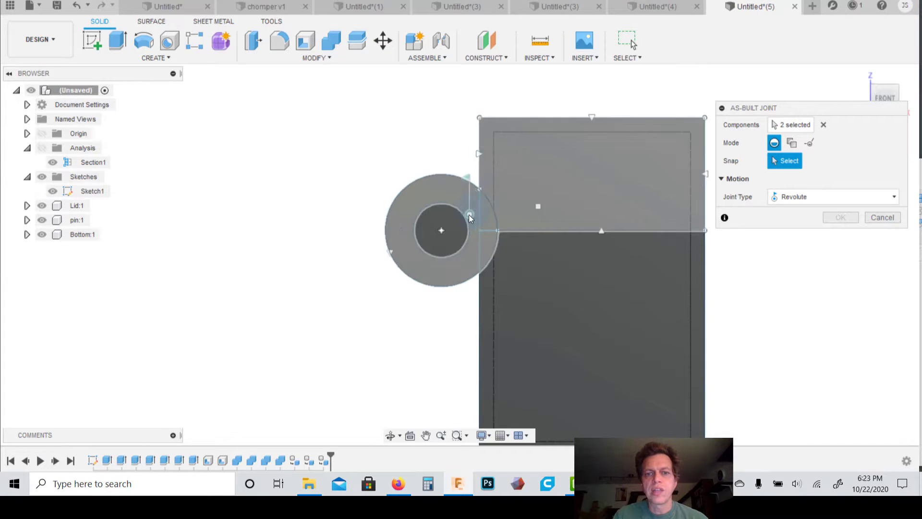
{"action": "left_click", "coordinate": [454, 230]}
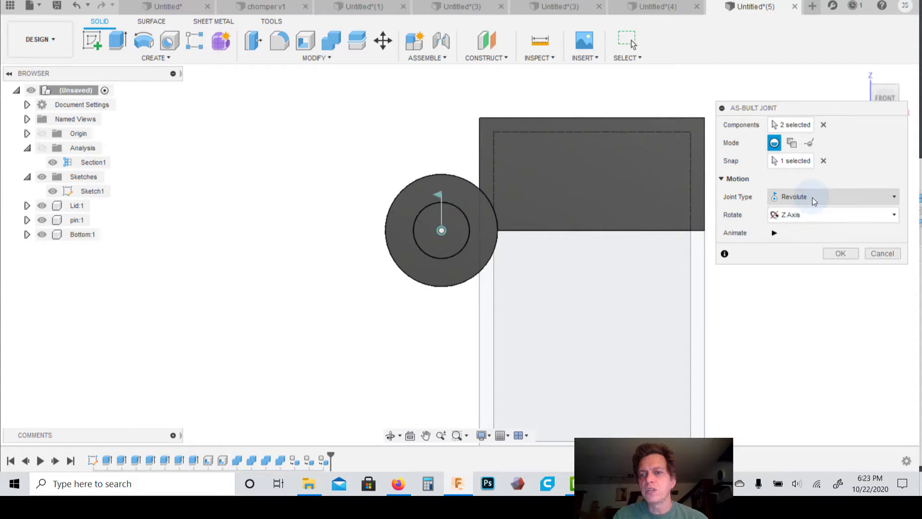
{"action": "left_click", "coordinate": [840, 251]}
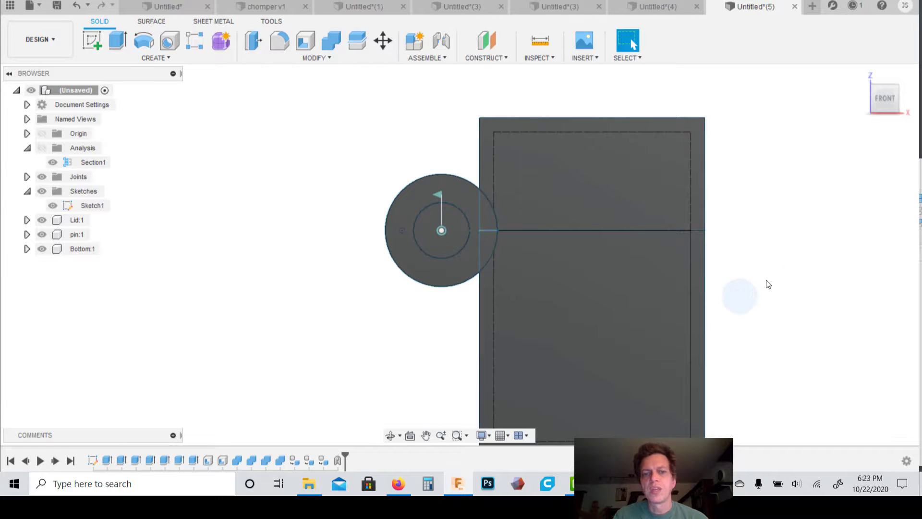
Add a revolute as-built joint between the lower block component pin and the rod component Bottom, snapped to the hinge centre
{"action": "left_click", "coordinate": [436, 47]}
{"action": "left_click", "coordinate": [443, 61]}
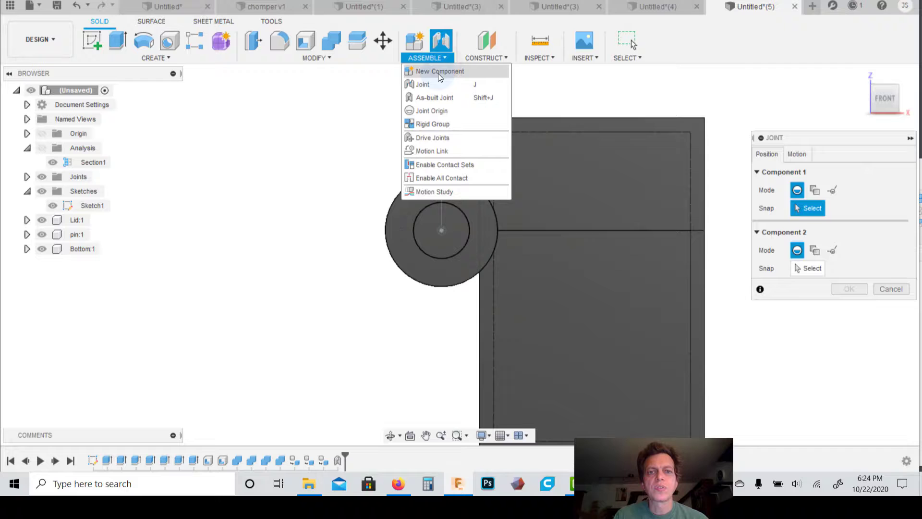
{"action": "left_click", "coordinate": [433, 97]}
{"action": "left_click", "coordinate": [596, 289]}
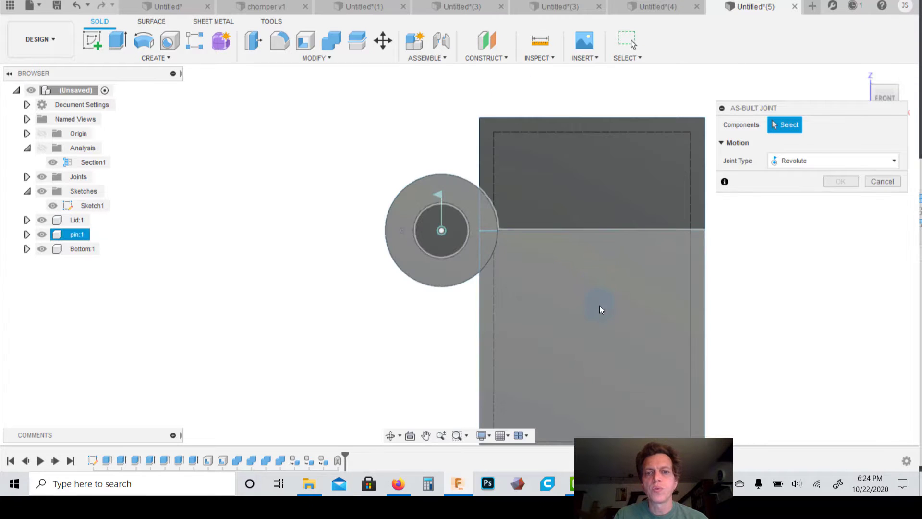
{"action": "left_click", "coordinate": [600, 306]}
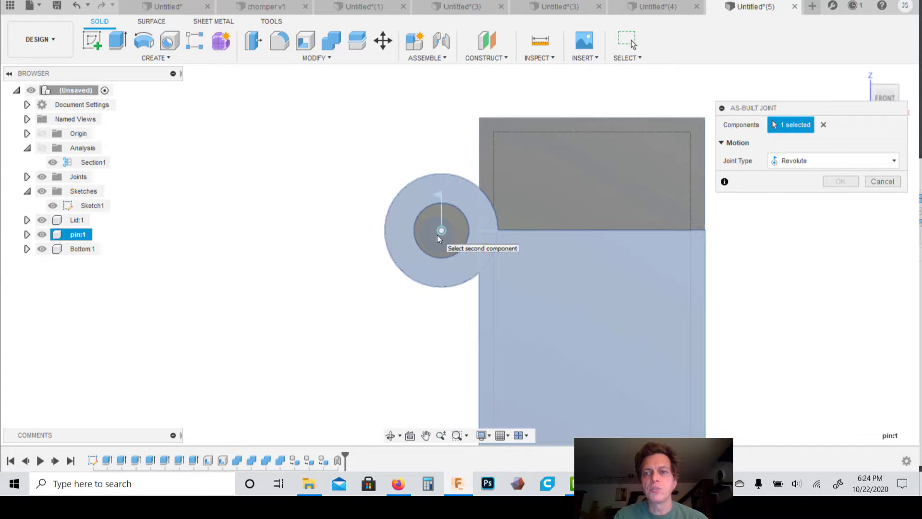
{"action": "left_click", "coordinate": [437, 235]}
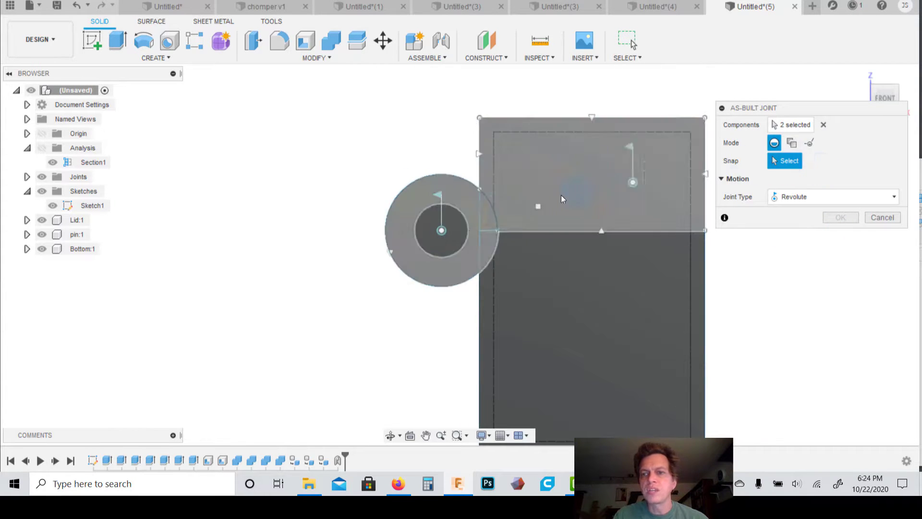
{"action": "left_click", "coordinate": [440, 231]}
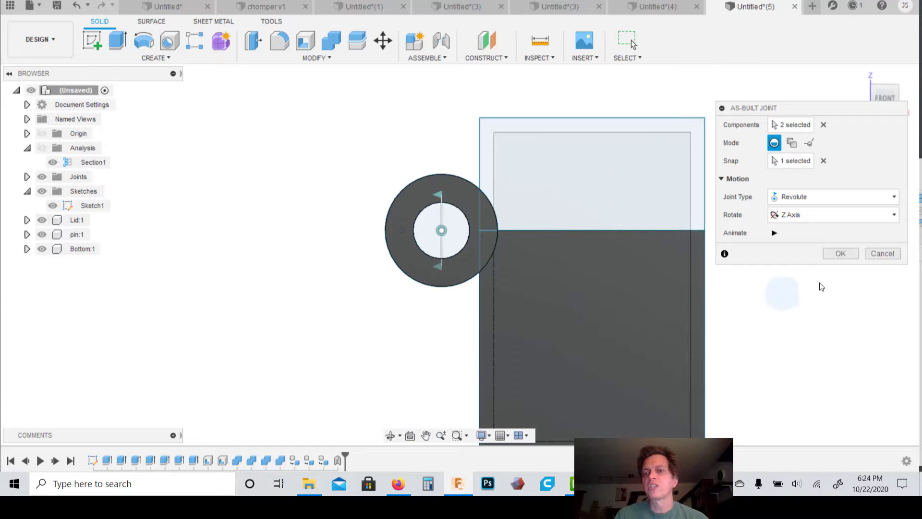
{"action": "left_click", "coordinate": [841, 253]}
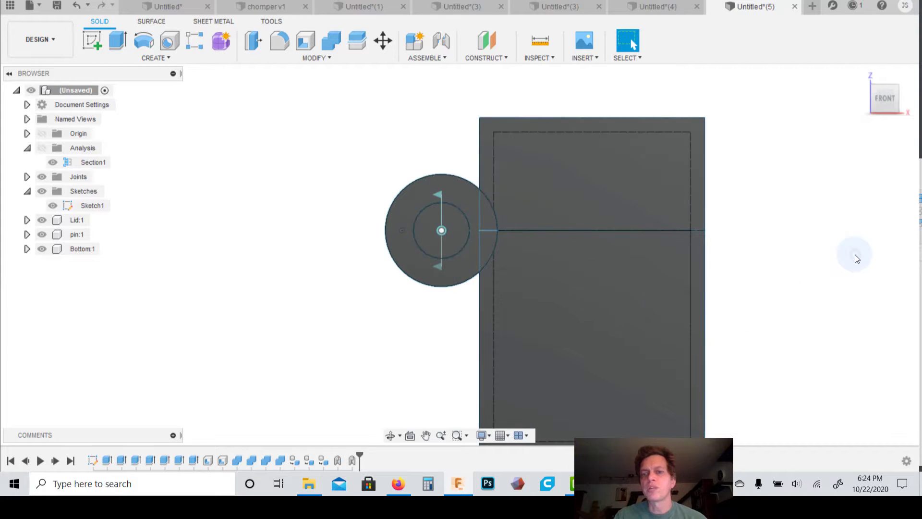
Ground the rod component Bottom so it stays fixed in place
{"action": "left_click", "coordinate": [895, 87]}
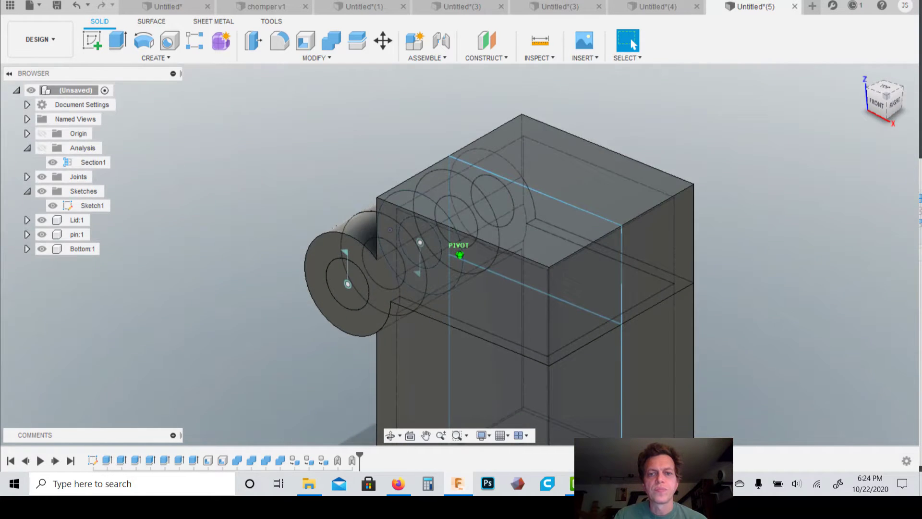
{"action": "left_click_drag", "start_coordinate": [893, 93], "coordinate": [905, 84]}
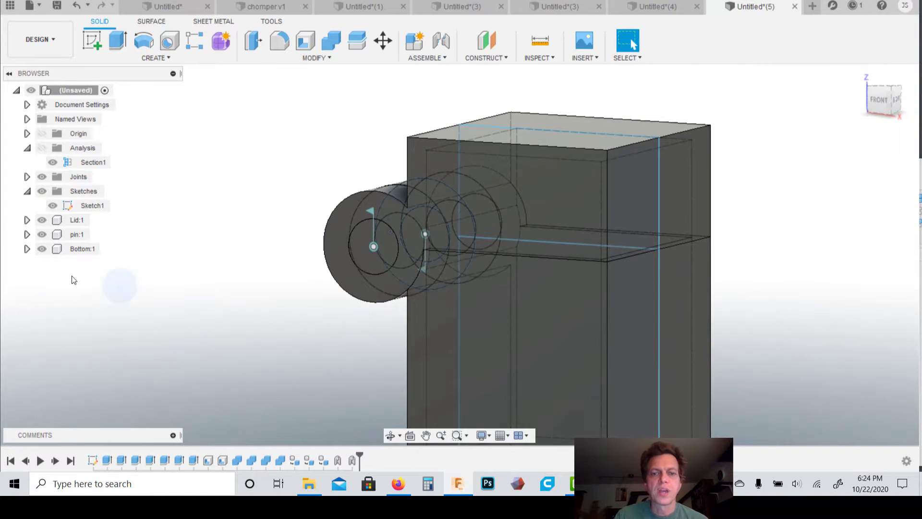
{"action": "right_click", "coordinate": [71, 254]}
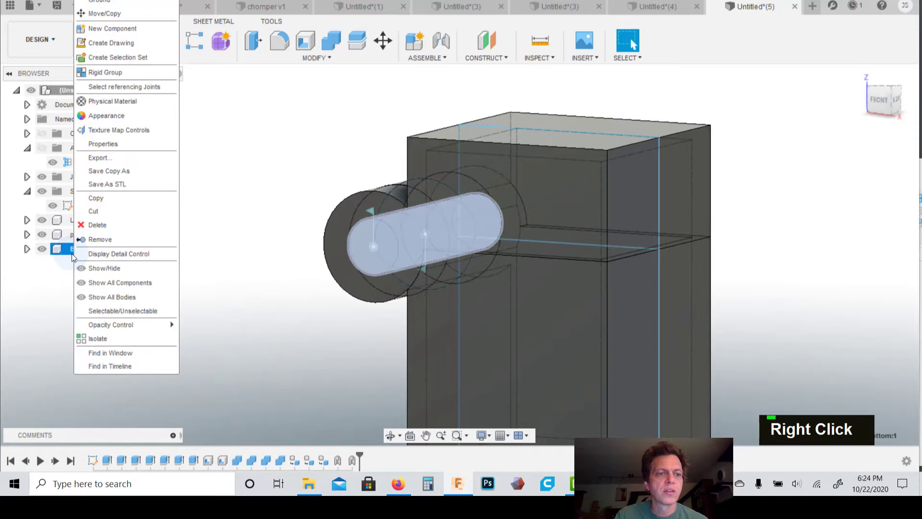
{"action": "left_click", "coordinate": [114, 6]}
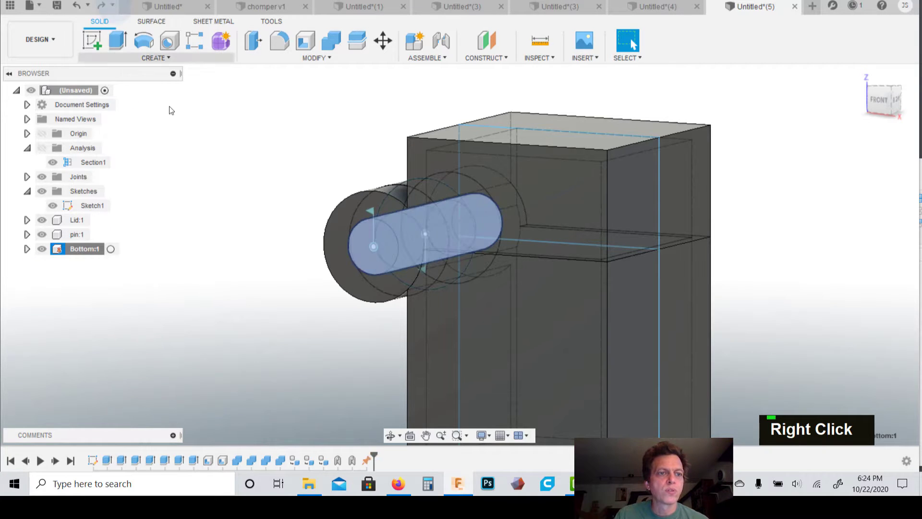
{"action": "right_click", "coordinate": [79, 221]}
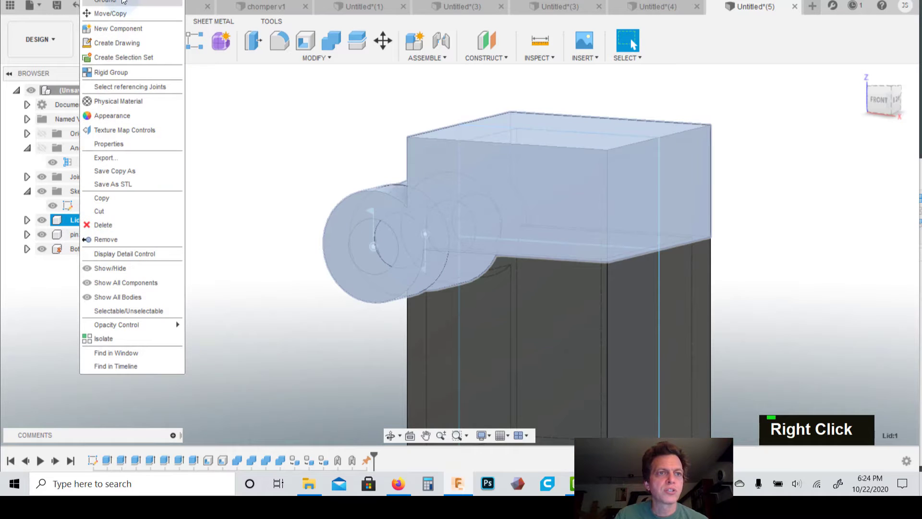
{"action": "left_click", "coordinate": [236, 209]}
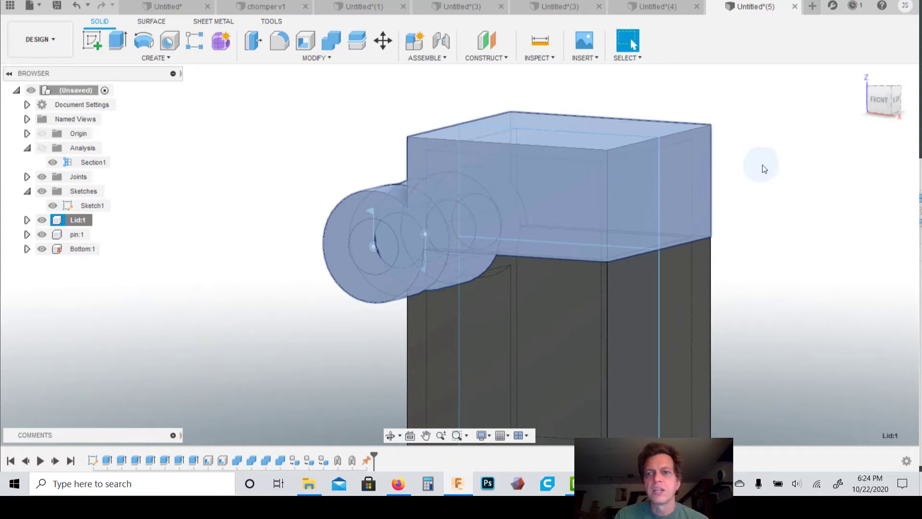
{"action": "key", "text": "Escape"}
Swing the Lid open on its hinge by about 23° and save the design as Box
{"action": "left_click_drag", "start_coordinate": [823, 186], "coordinate": [848, 229]}
{"action": "left_click_drag", "start_coordinate": [688, 176], "coordinate": [613, 125]}
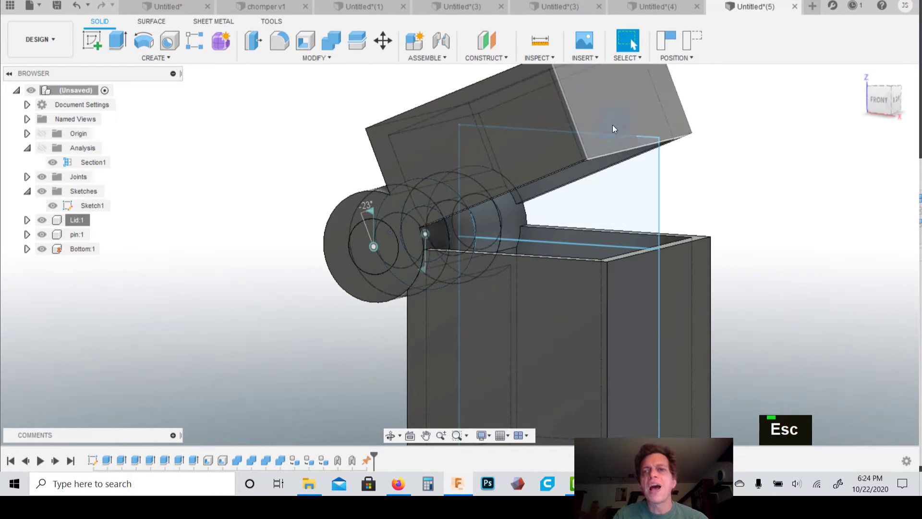
{"action": "left_click", "coordinate": [57, 7]}
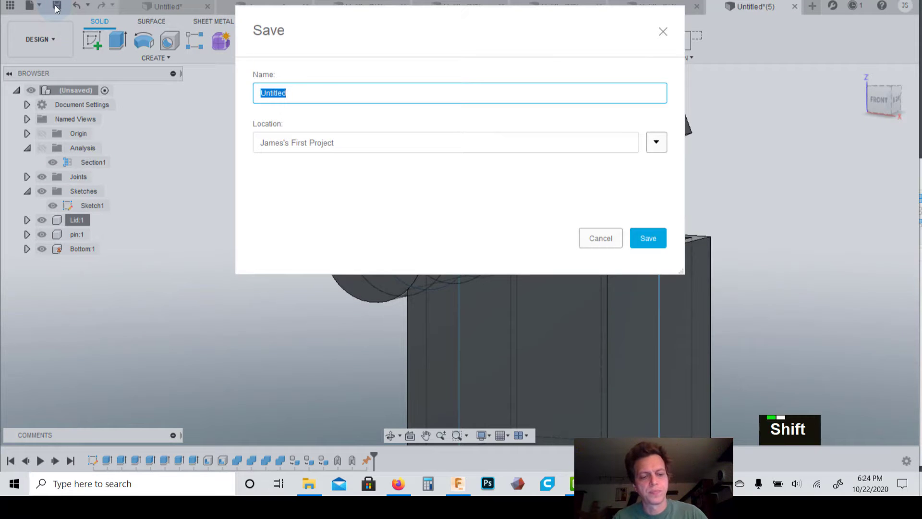
{"action": "type", "text": "Box"}
{"action": "key", "text": "Return"}
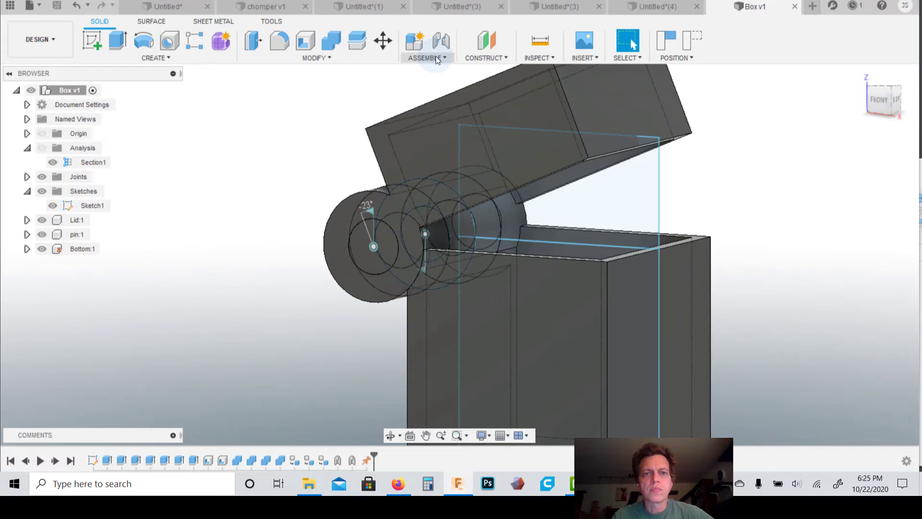
Enable all contact and swing the Lid and the lower block about the hinge, leaving the Lid open about 44°
{"action": "left_click", "coordinate": [436, 57]}
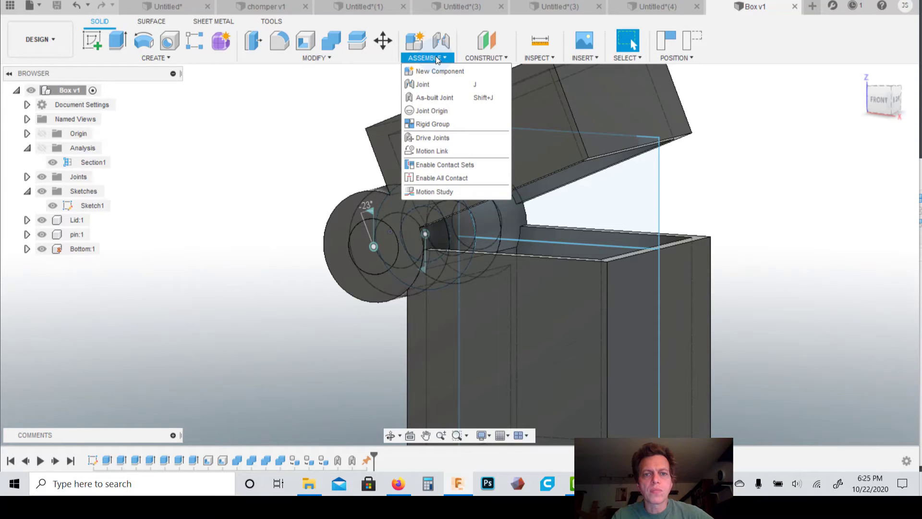
{"action": "left_click", "coordinate": [464, 177]}
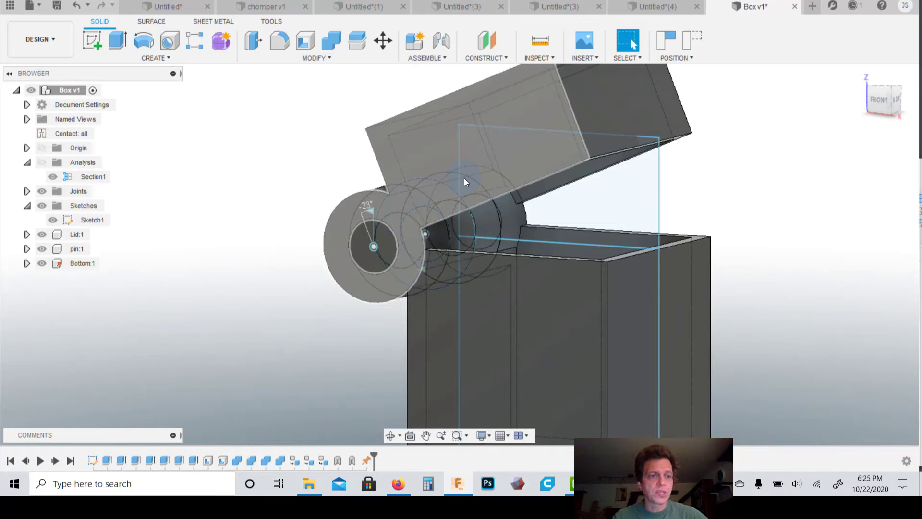
{"action": "left_click_drag", "start_coordinate": [635, 109], "coordinate": [568, 319]}
{"action": "left_click_drag", "start_coordinate": [383, 105], "coordinate": [587, 153]}
{"action": "left_click", "coordinate": [767, 158]}
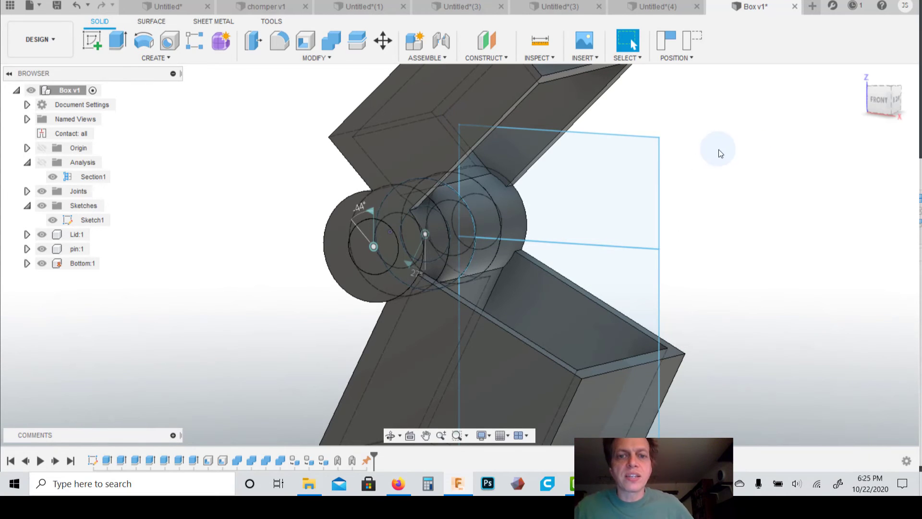
{"action": "scroll", "coordinate": [696, 177], "scroll_direction": "down", "scroll_amount": 3}
{"action": "scroll", "coordinate": [701, 173], "scroll_direction": "up", "scroll_amount": 4}
{"action": "scroll", "coordinate": [702, 170], "scroll_direction": "up", "scroll_amount": 2}
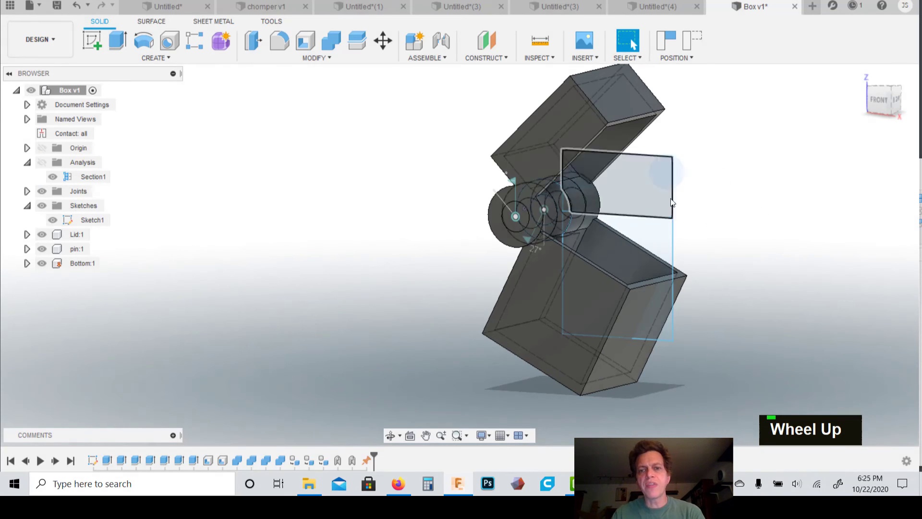
{"action": "left_click", "coordinate": [505, 162]}
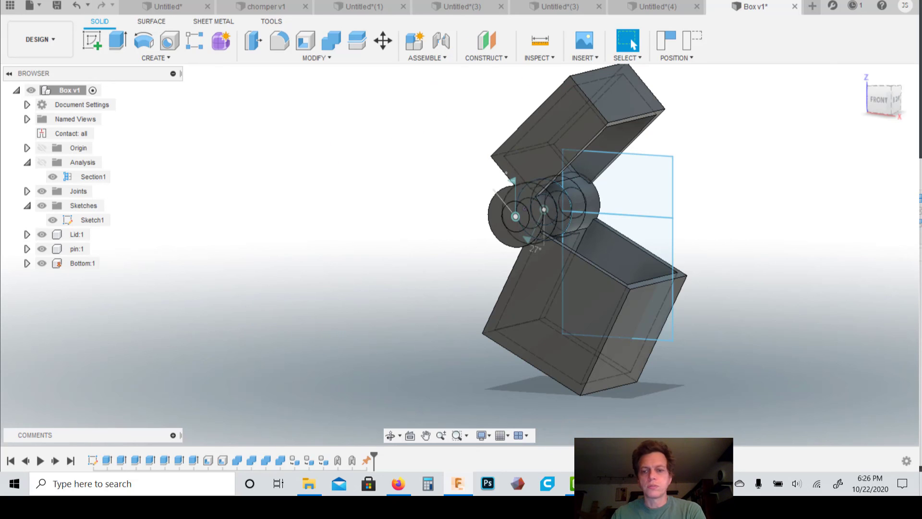
{"action": "left_click", "coordinate": [636, 484]}
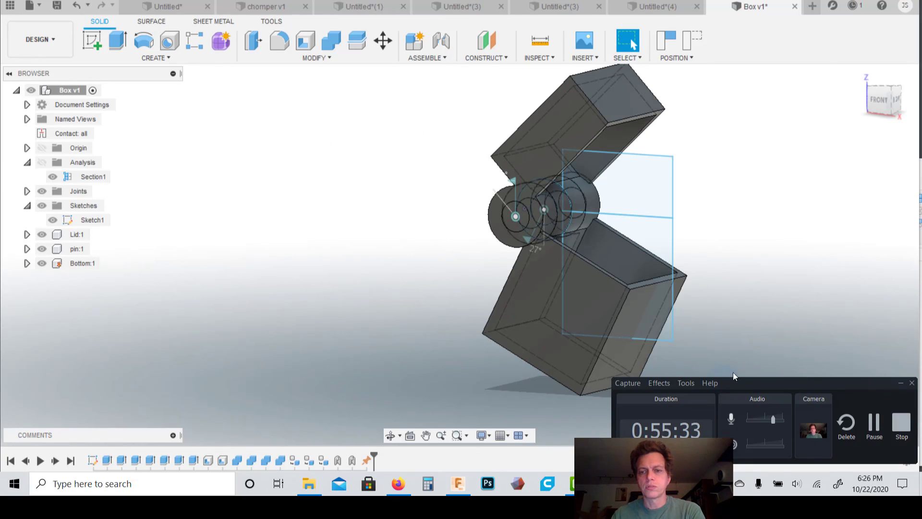